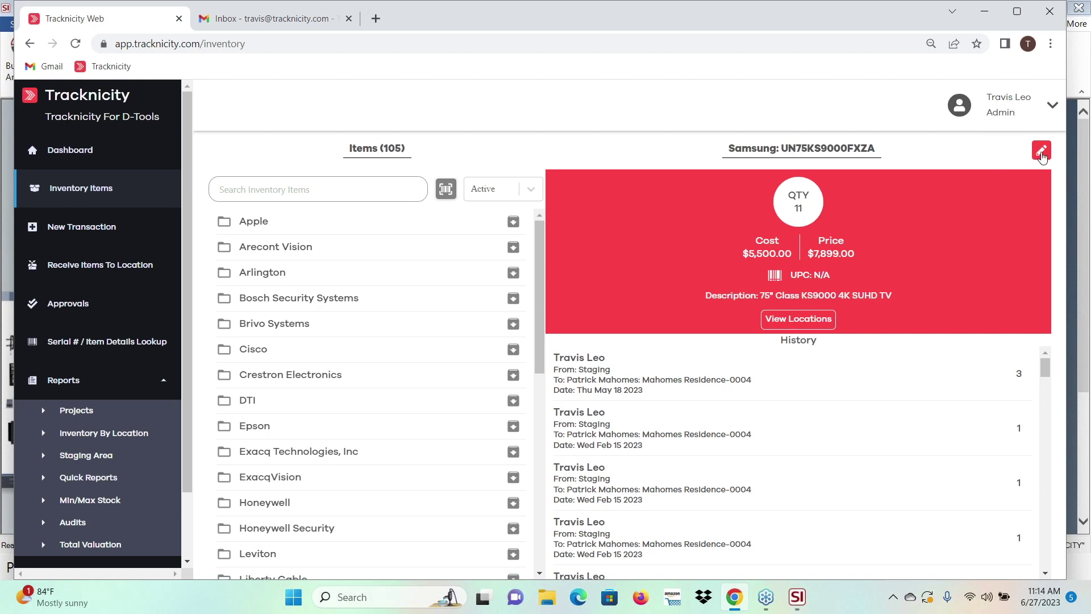
Open the Samsung UN75KS9000FXZA item for editing and view its UPC scanning dialog without assigning a code.
click(1039, 154)
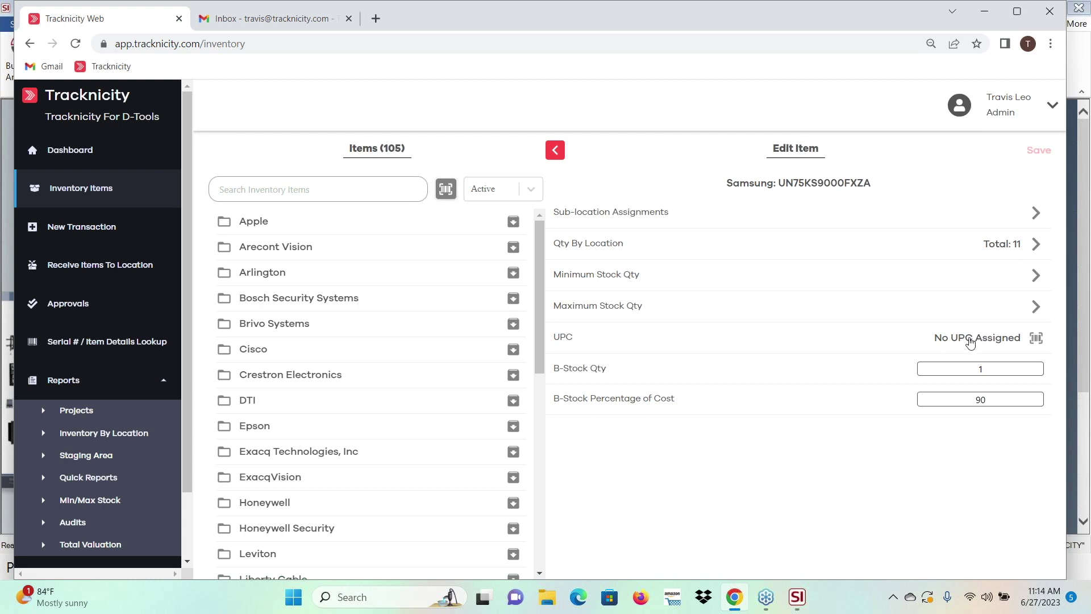
click(952, 339)
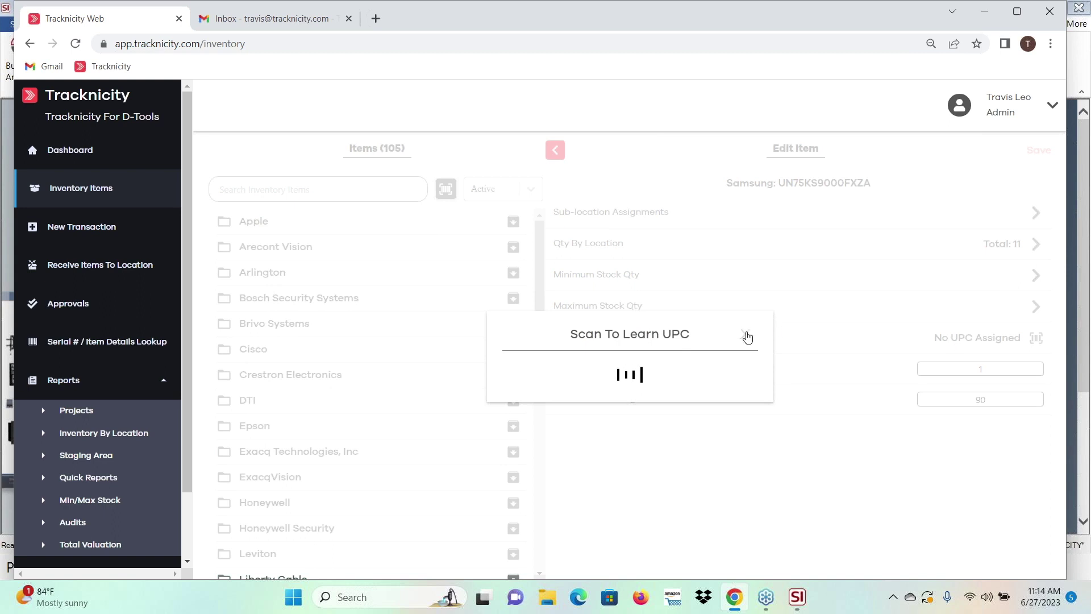
click(746, 335)
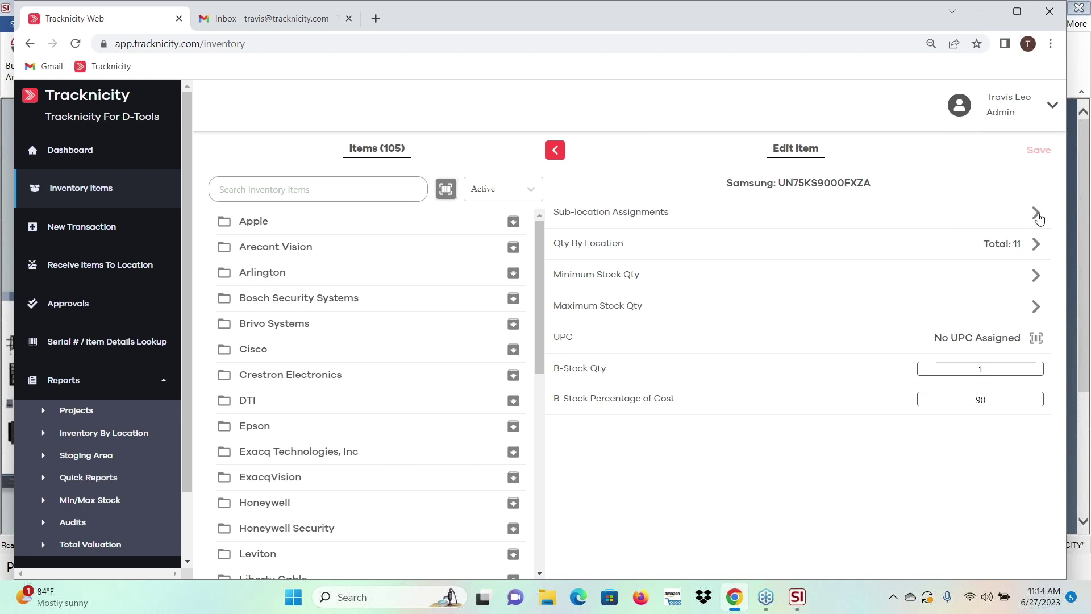
Assign the Samsung item to the Shelf 1 sub-location of the Warehouse.
click(1031, 219)
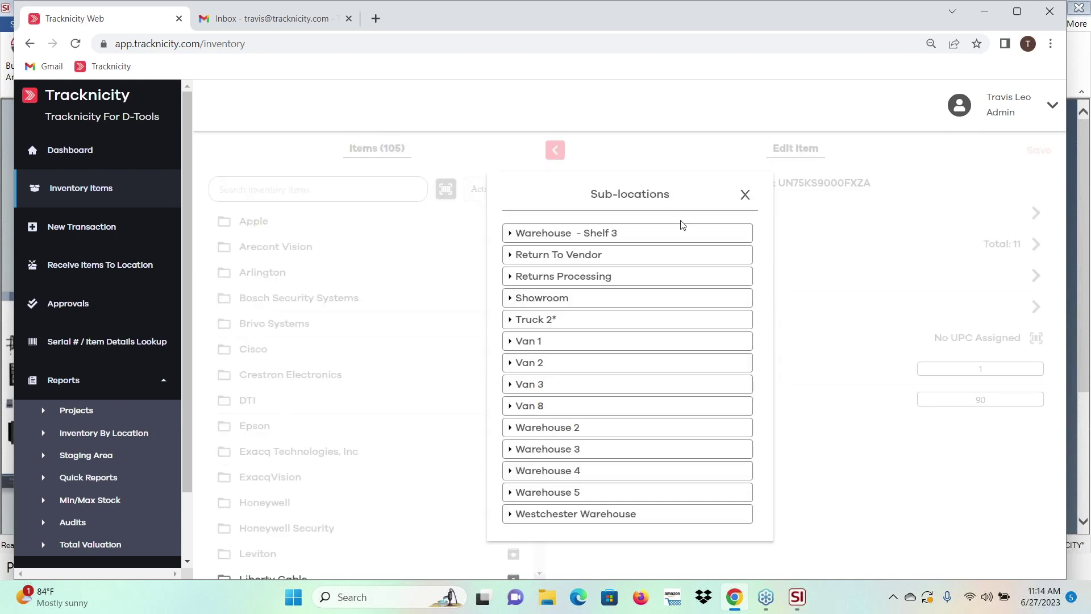
click(511, 234)
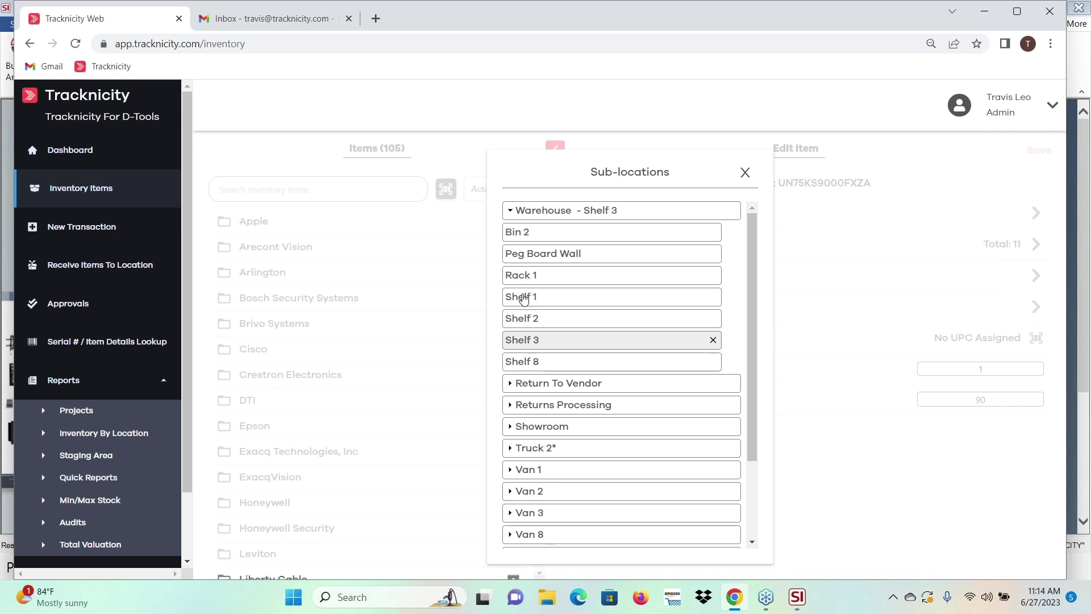
click(523, 298)
double_click(642, 172)
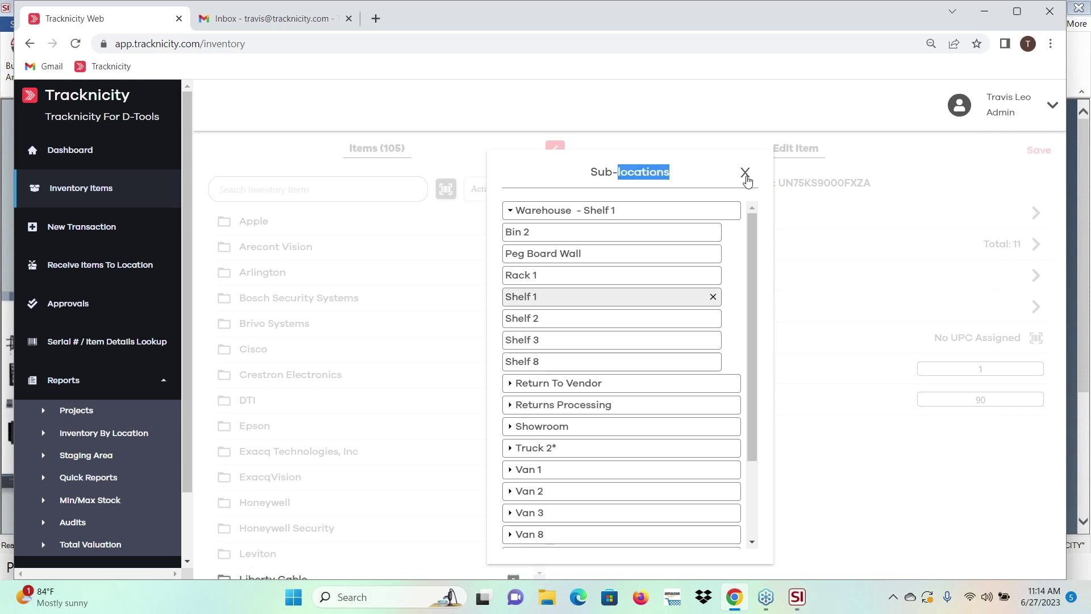
click(745, 173)
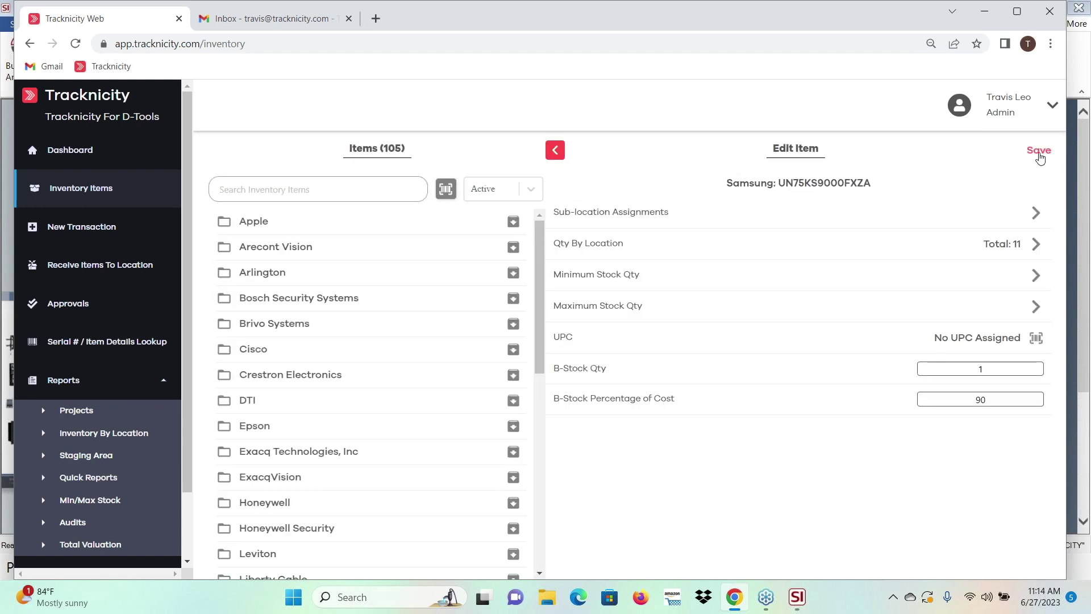
Review the item's quantity by location and save the item edits.
click(1001, 246)
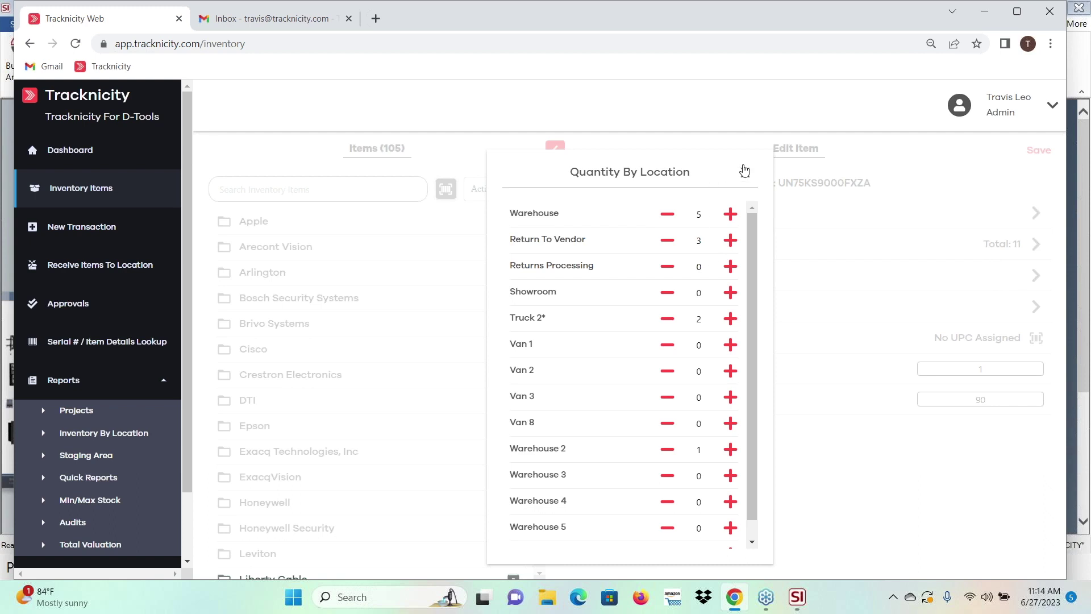
click(745, 172)
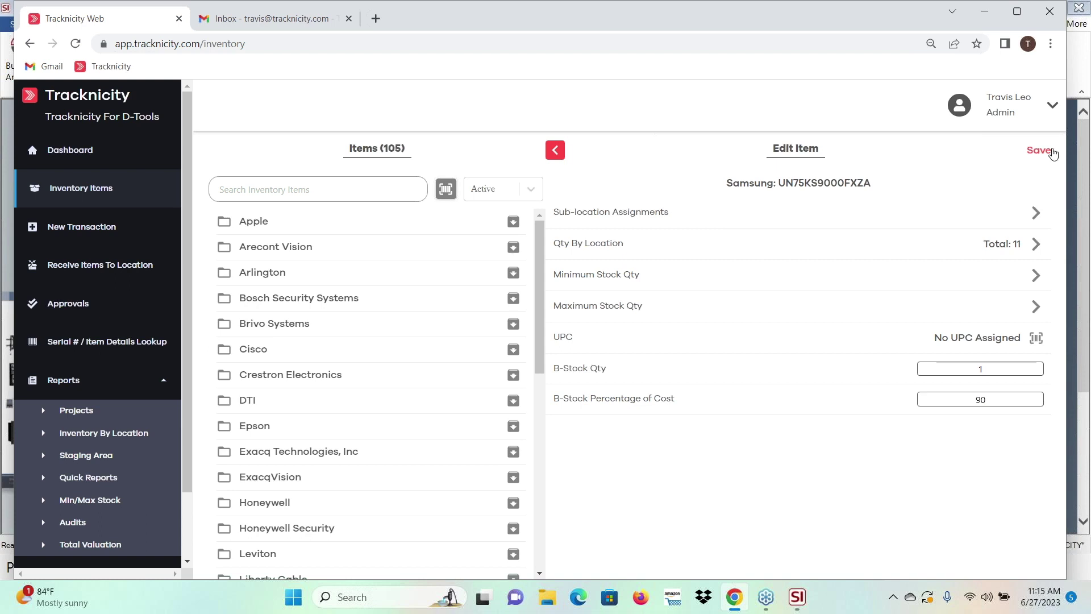
click(1039, 150)
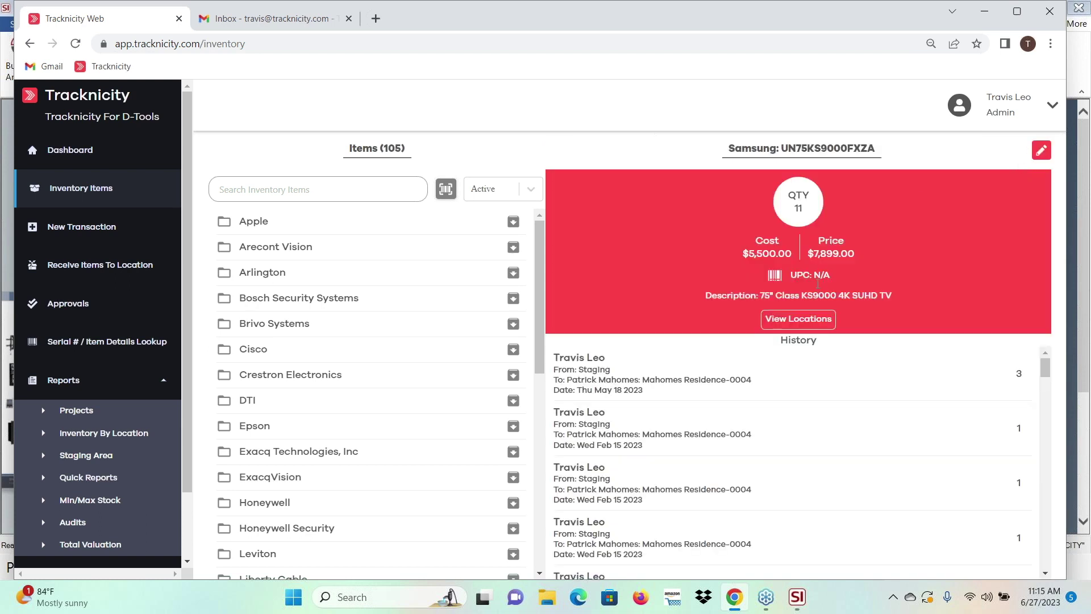
View where the Samsung item is stocked across locations and staging areas.
click(795, 319)
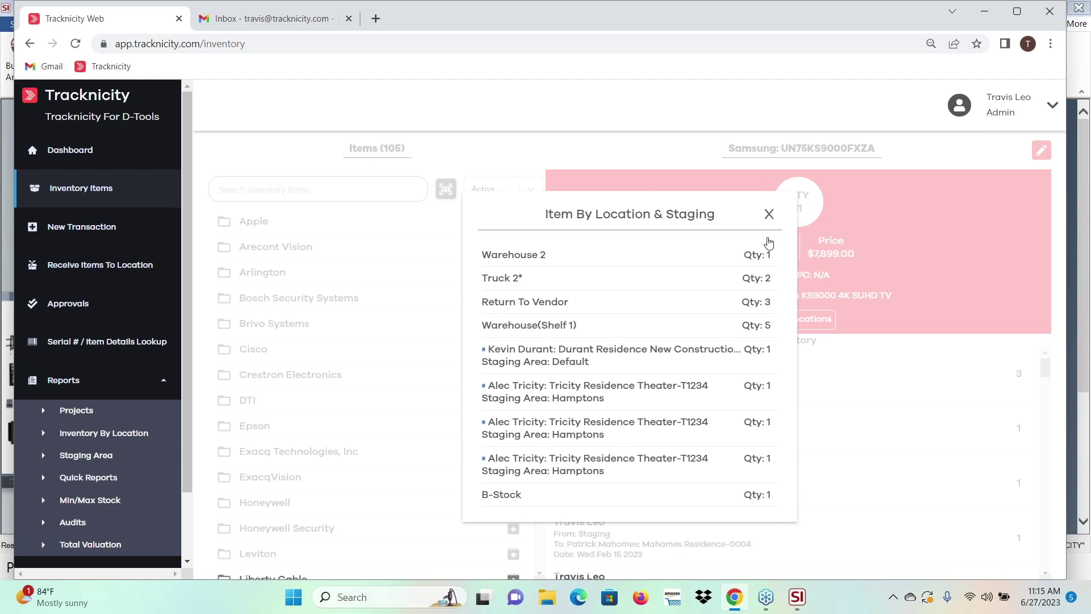
click(769, 215)
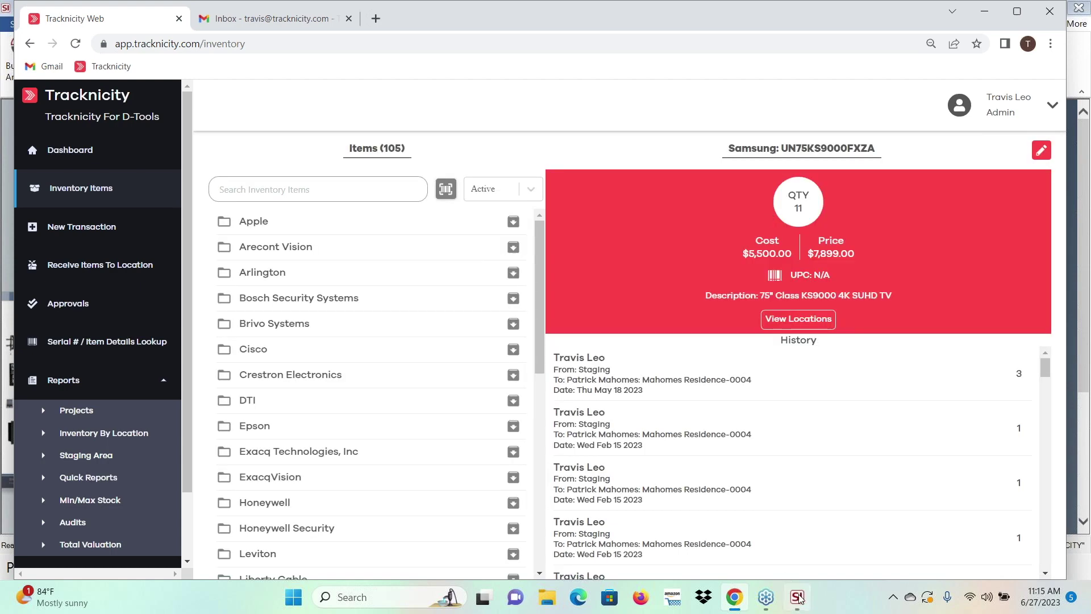
Switch to D-Tools System Integrator and check out and open D-Tools Demo Project, using the server copy over the local one.
click(797, 596)
click(34, 566)
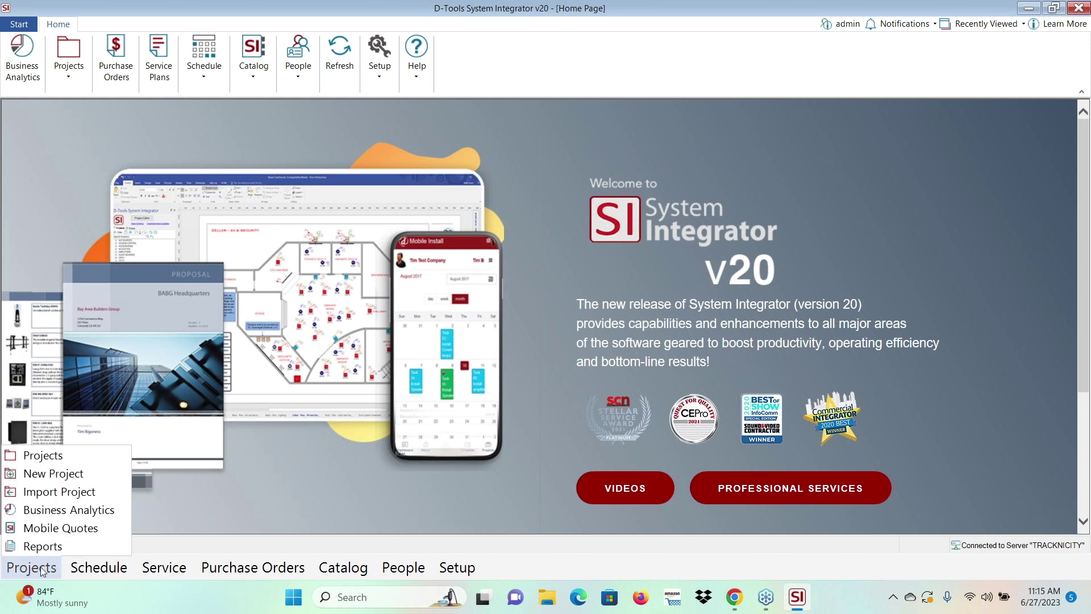
click(55, 452)
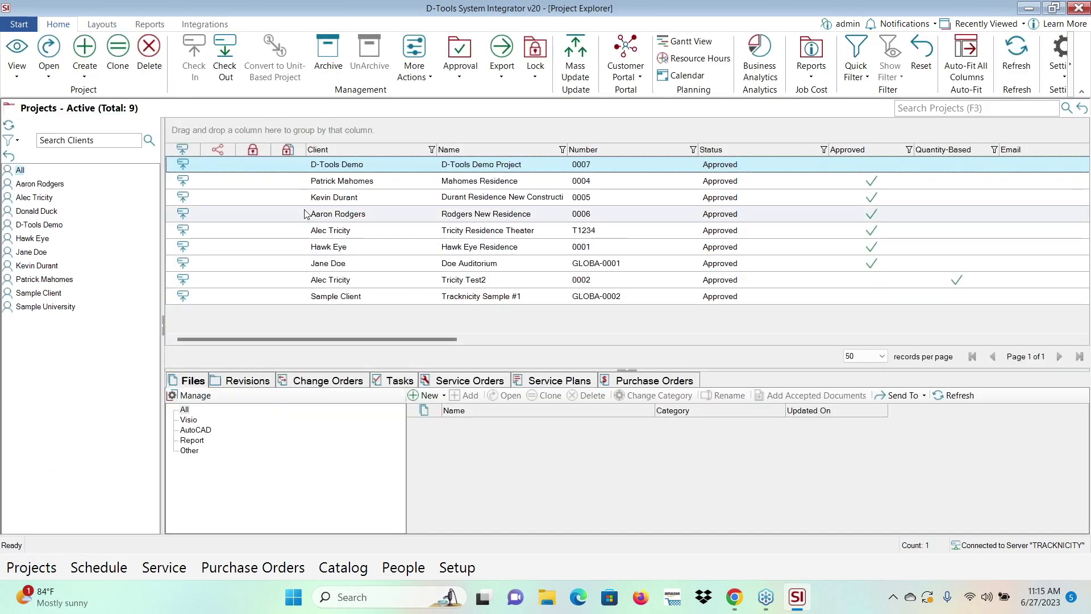
double_click(351, 169)
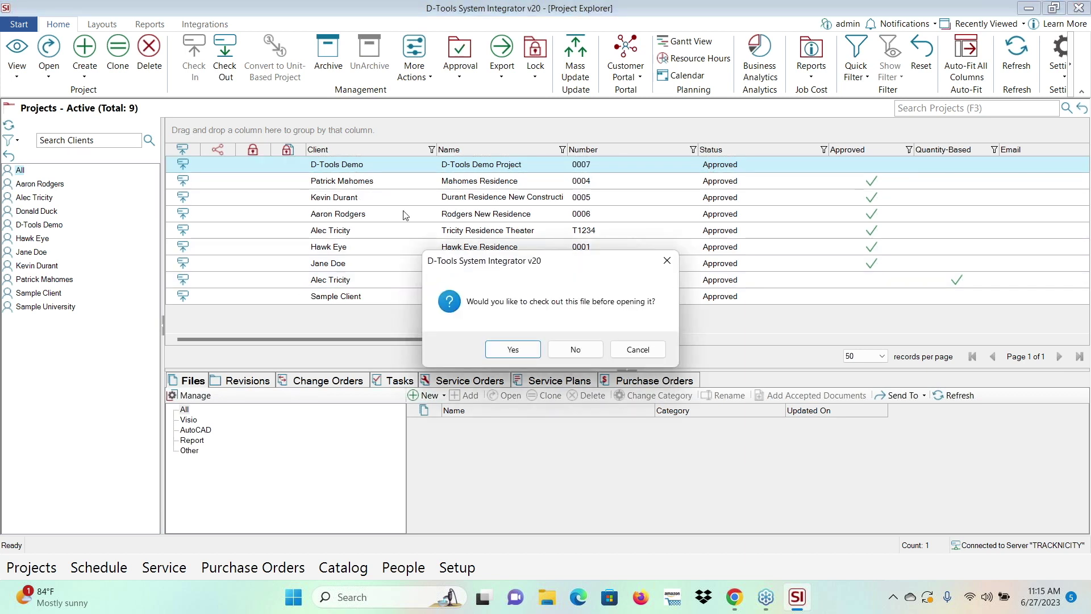
click(513, 350)
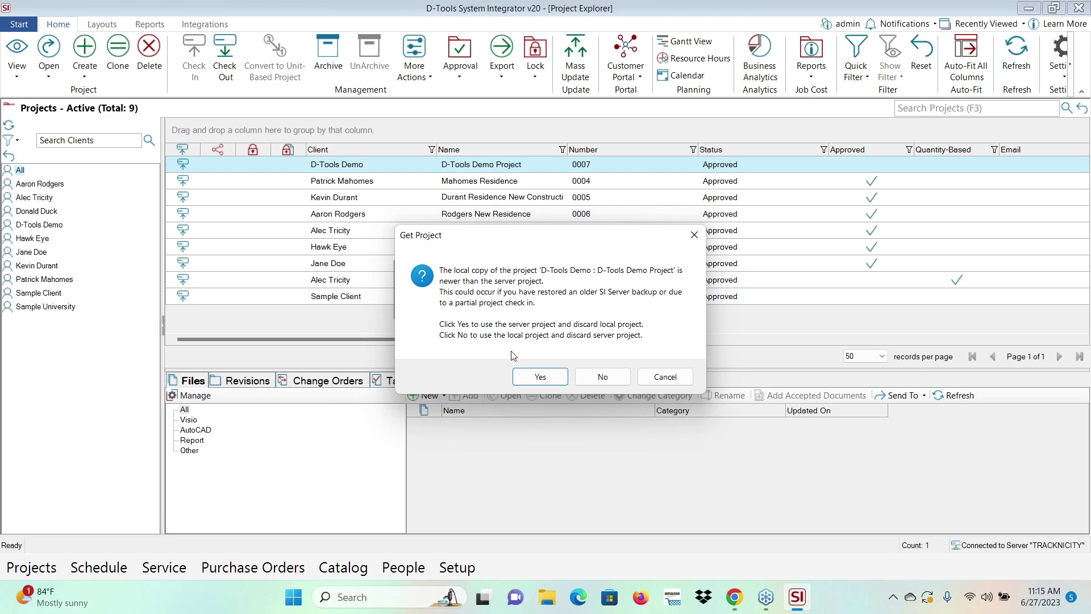
click(531, 378)
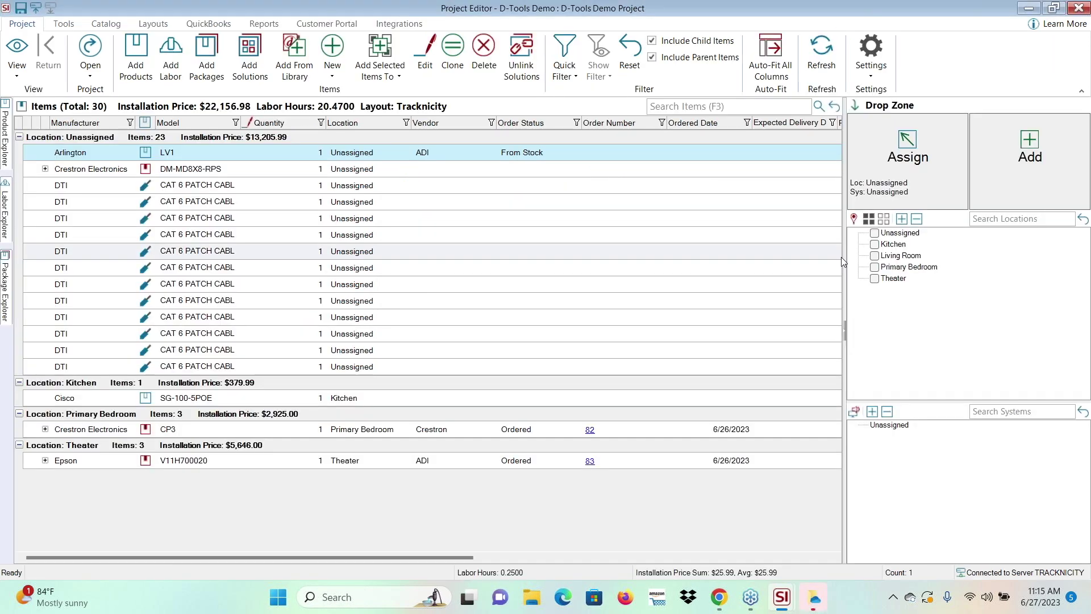
Widen the project's item list and examine its ordering and picked columns.
drag(845, 258, 956, 267)
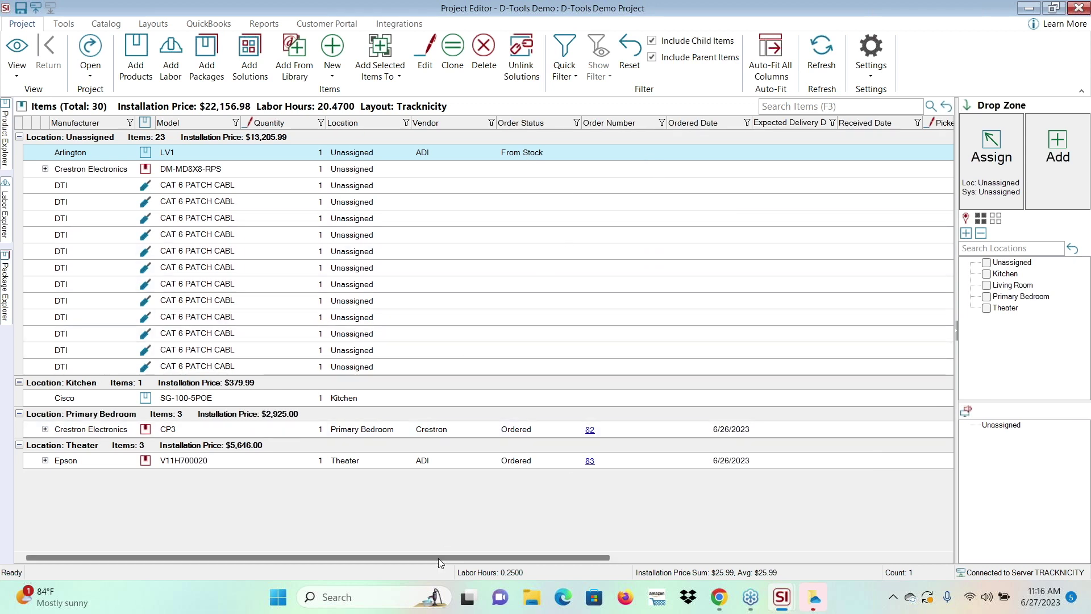
drag(435, 557, 484, 527)
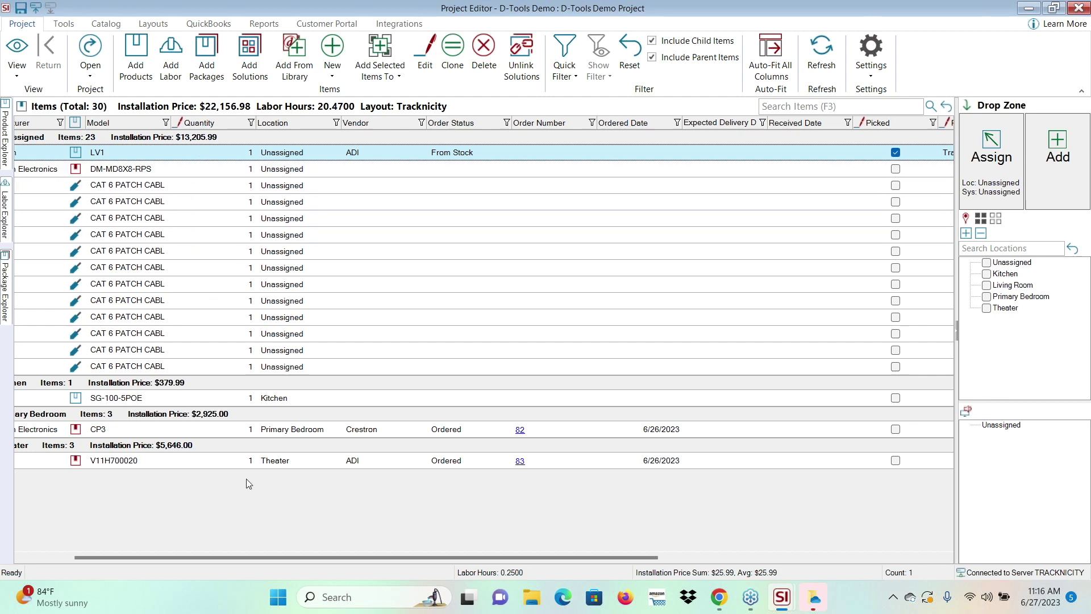
drag(240, 556, 176, 564)
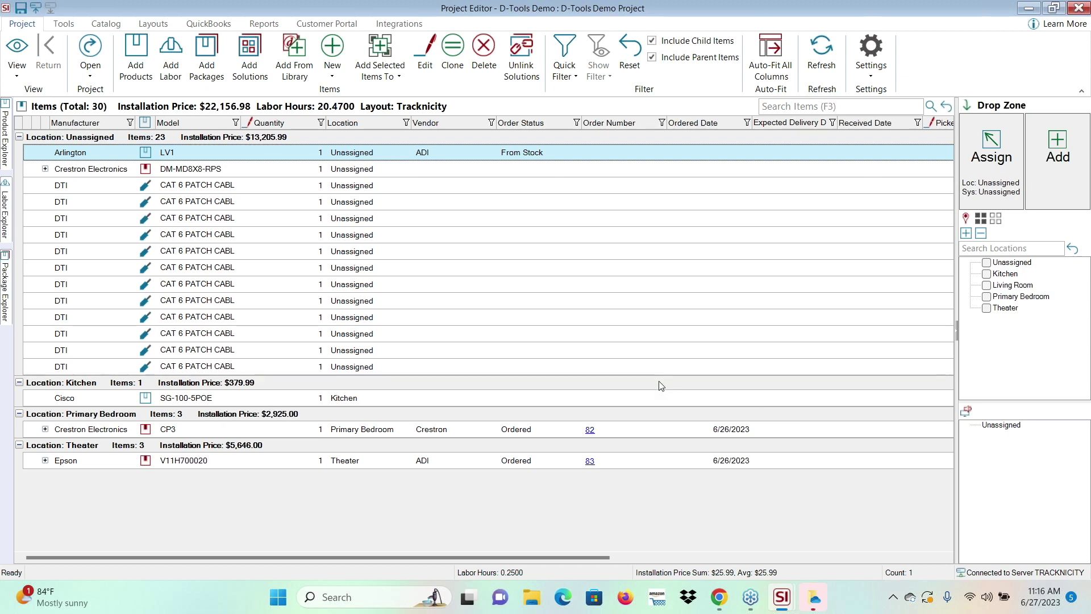
Check the Tracknicity inventory details for the Cisco SG-100-5POE in the Kitchen.
click(619, 401)
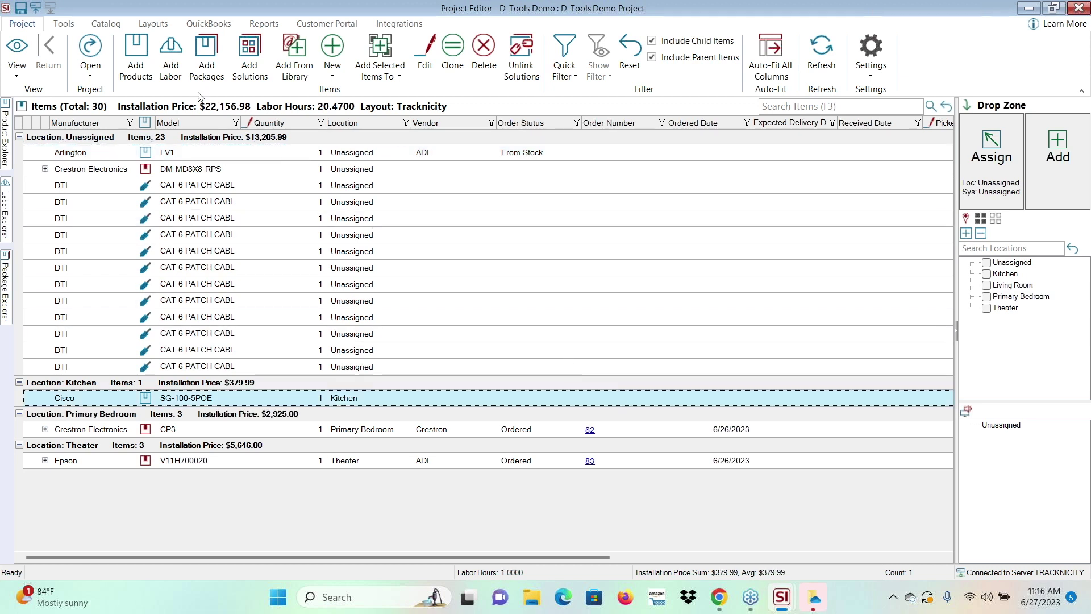
click(64, 25)
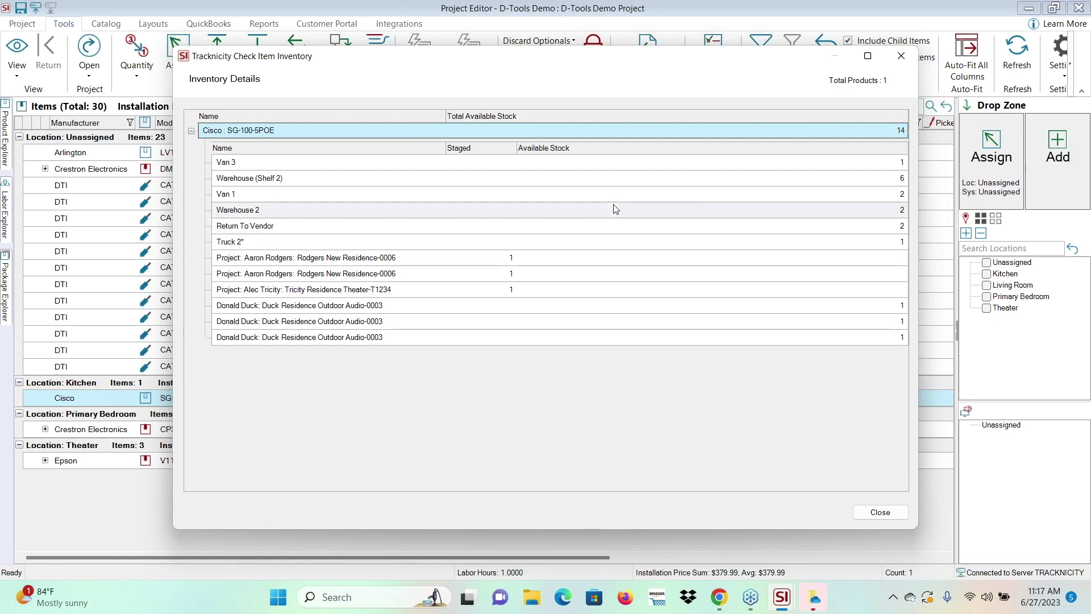
click(898, 57)
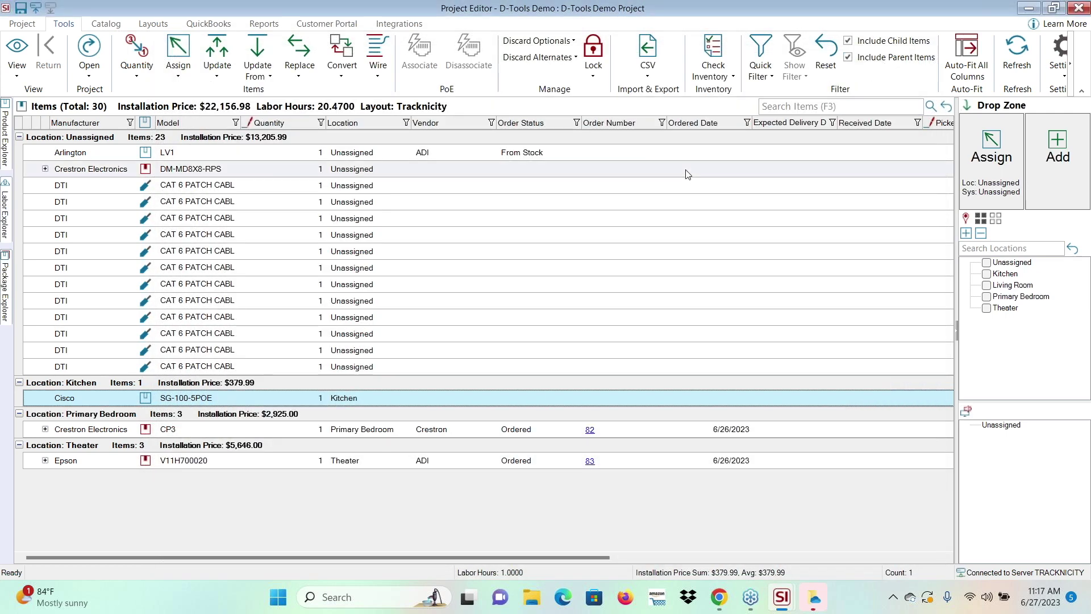
Examine the order status and picked details of the Arlington LV1 item.
click(457, 159)
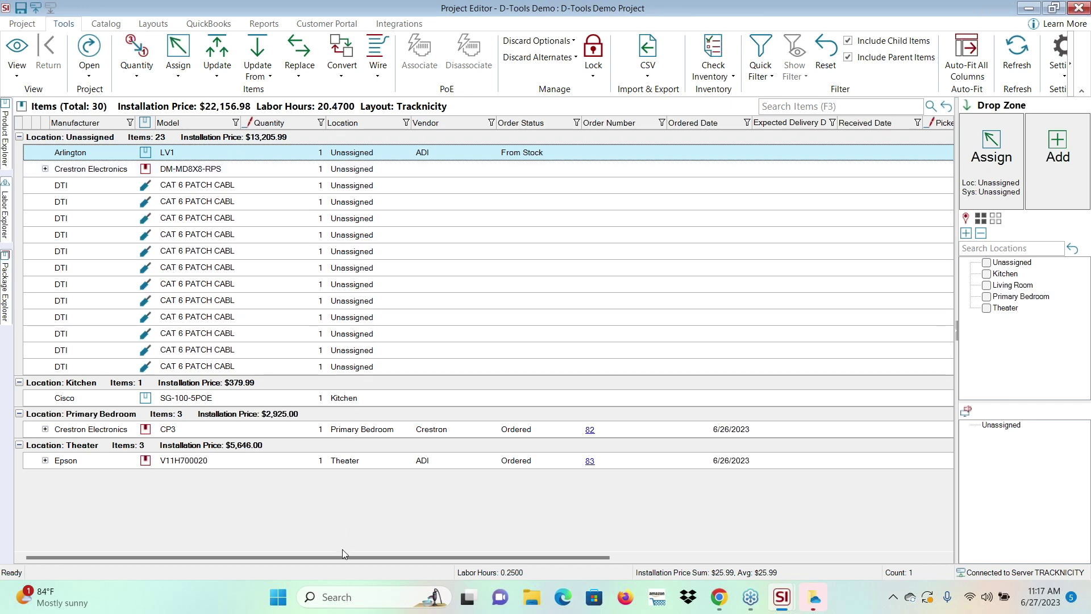
drag(349, 556, 526, 541)
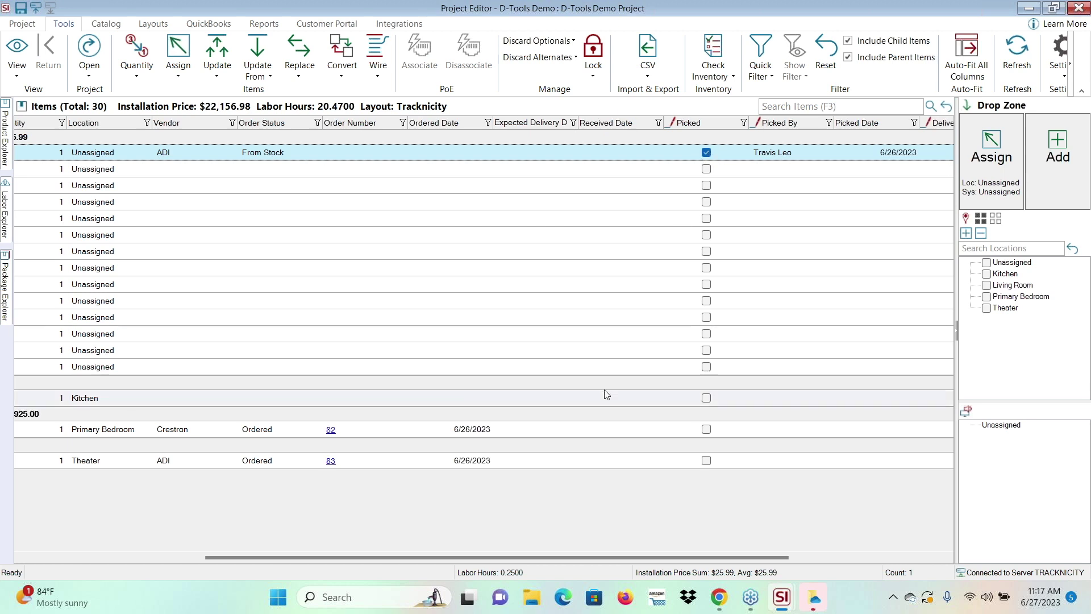
drag(581, 555, 346, 580)
Switch to Tracknicity in the browser and start a new transaction with Warehouse as the source location.
key(super+Tab)
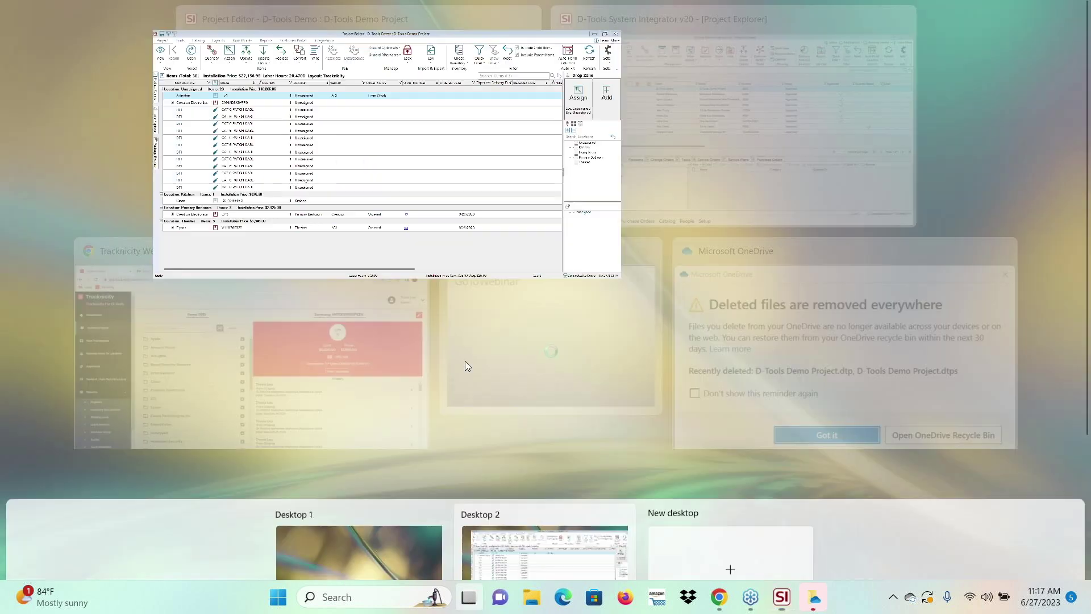
click(296, 370)
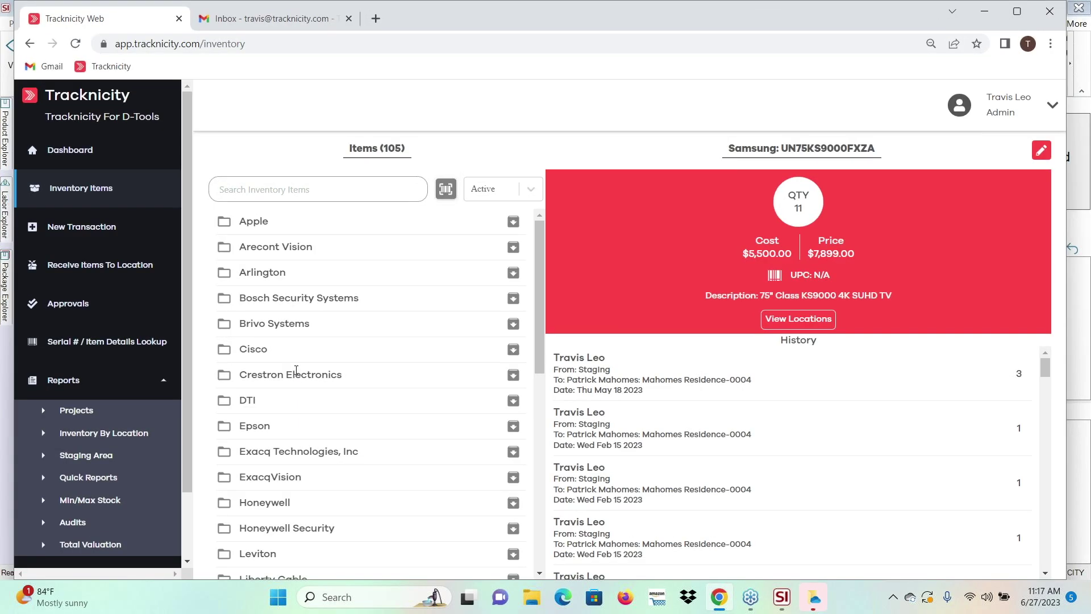
click(83, 158)
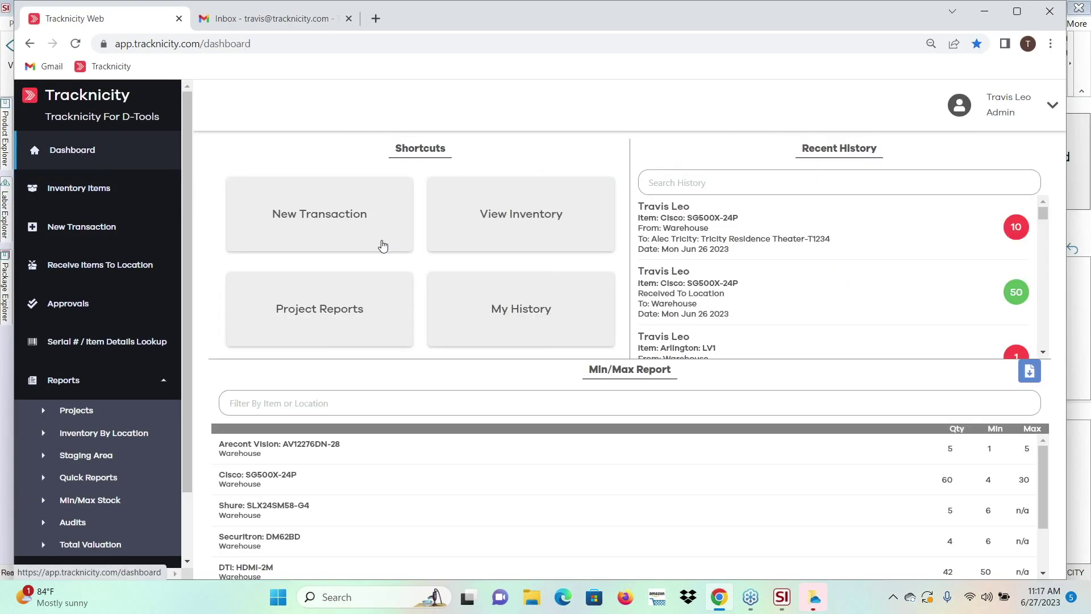
click(316, 220)
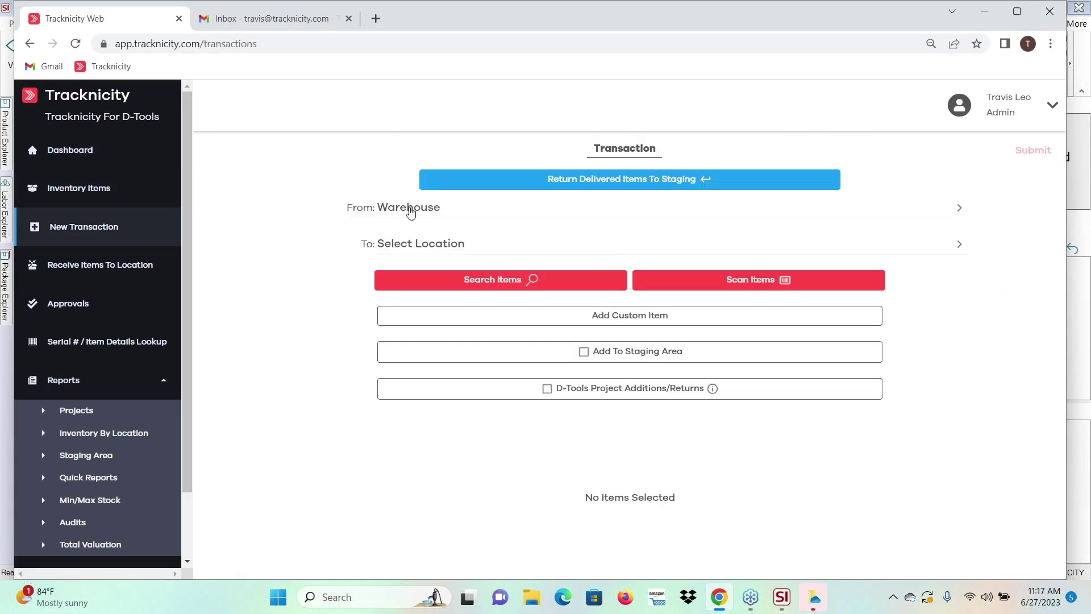
click(410, 212)
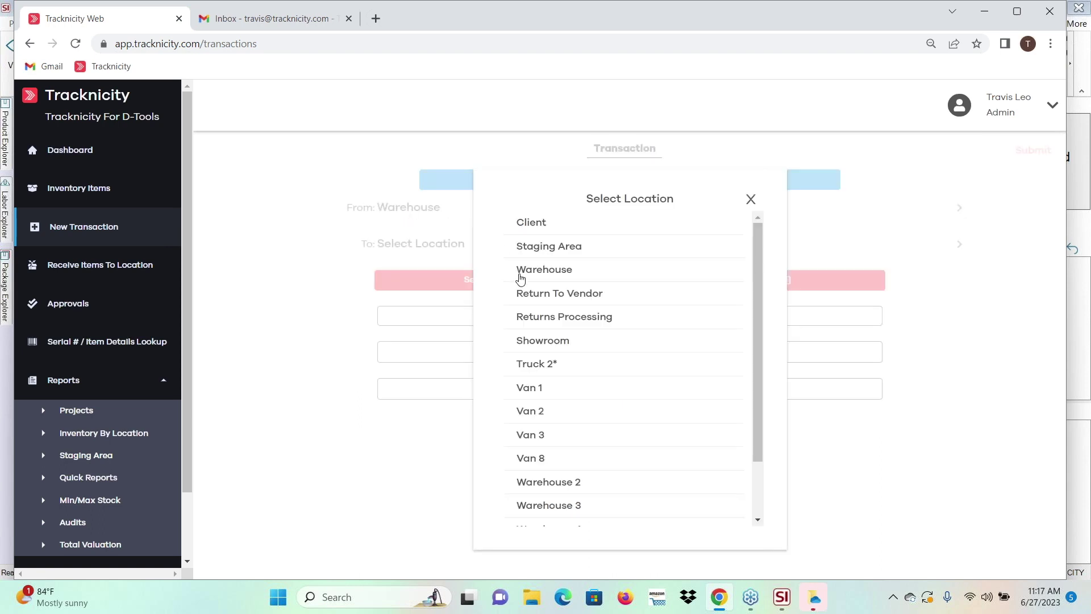
click(522, 274)
Set the transaction's destination to the client job D-Tools Demo: D-Tools Demo Project-0007.
click(414, 249)
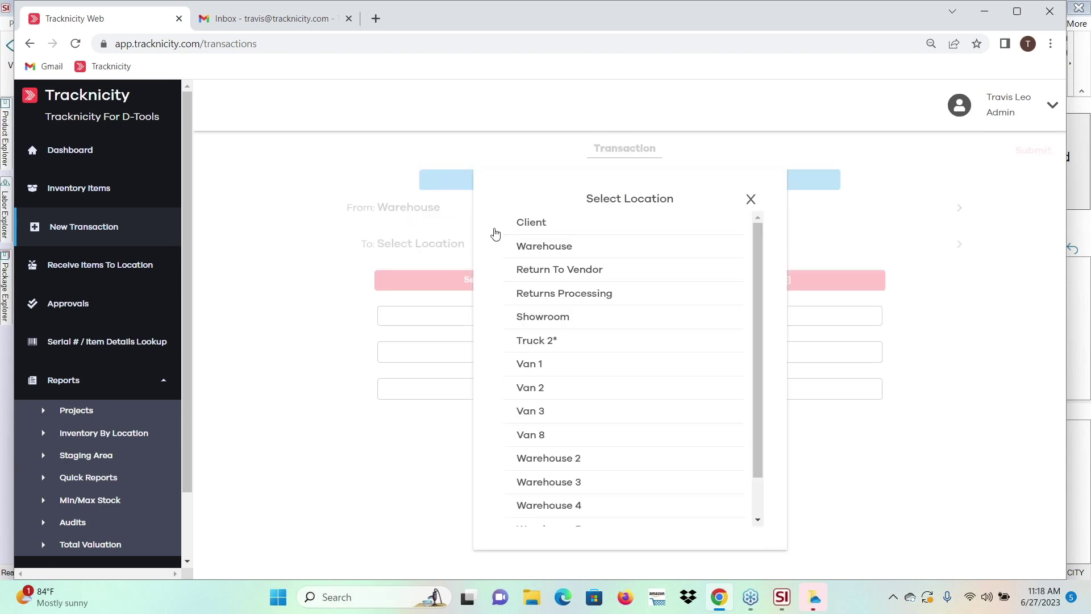
click(531, 225)
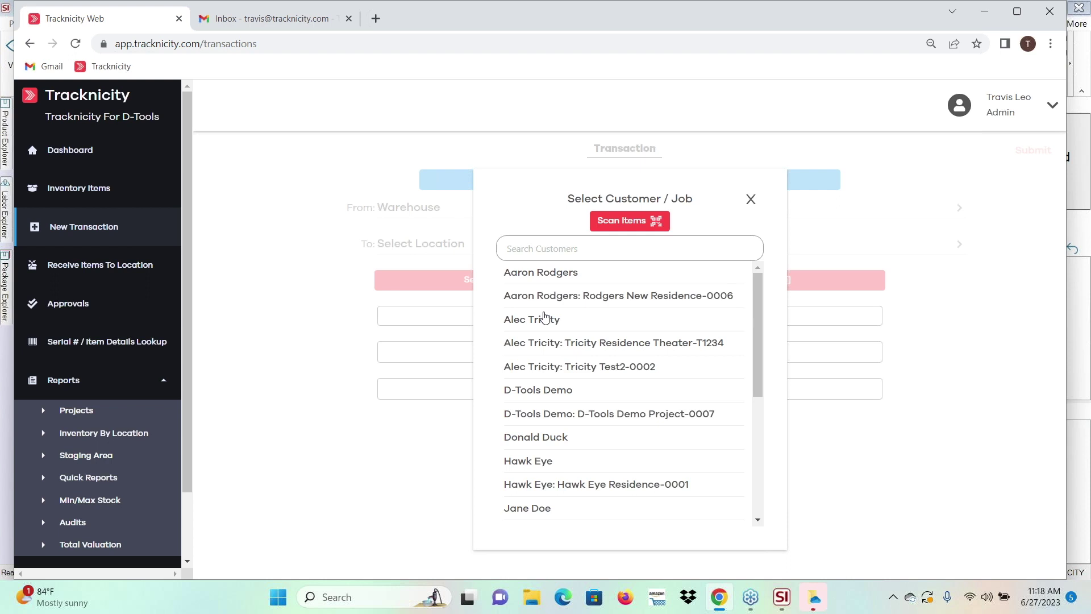
scroll(544, 316, down, 5)
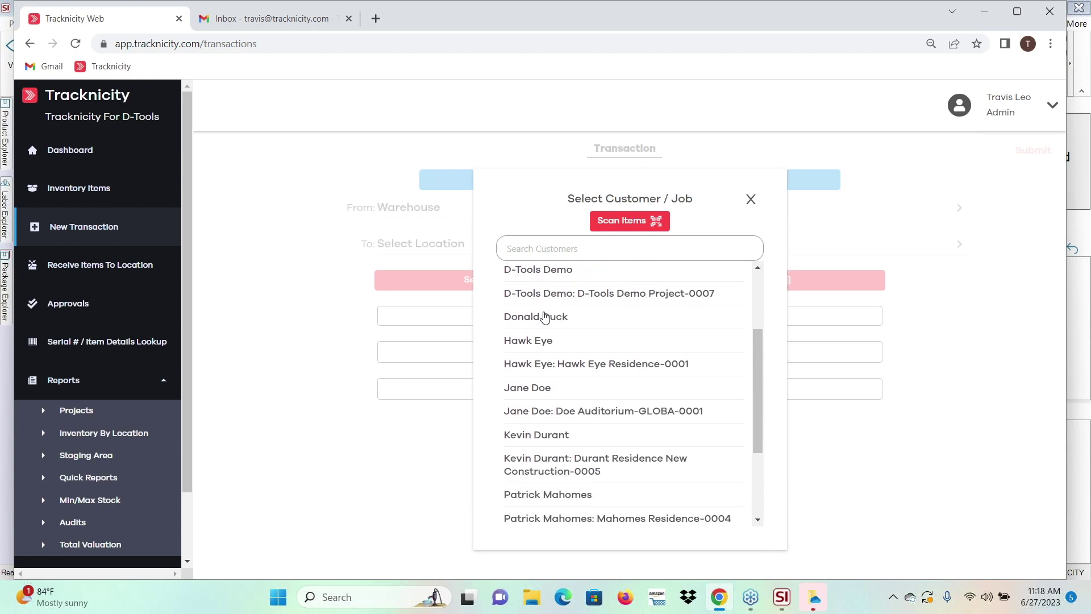
scroll(544, 317, up, 5)
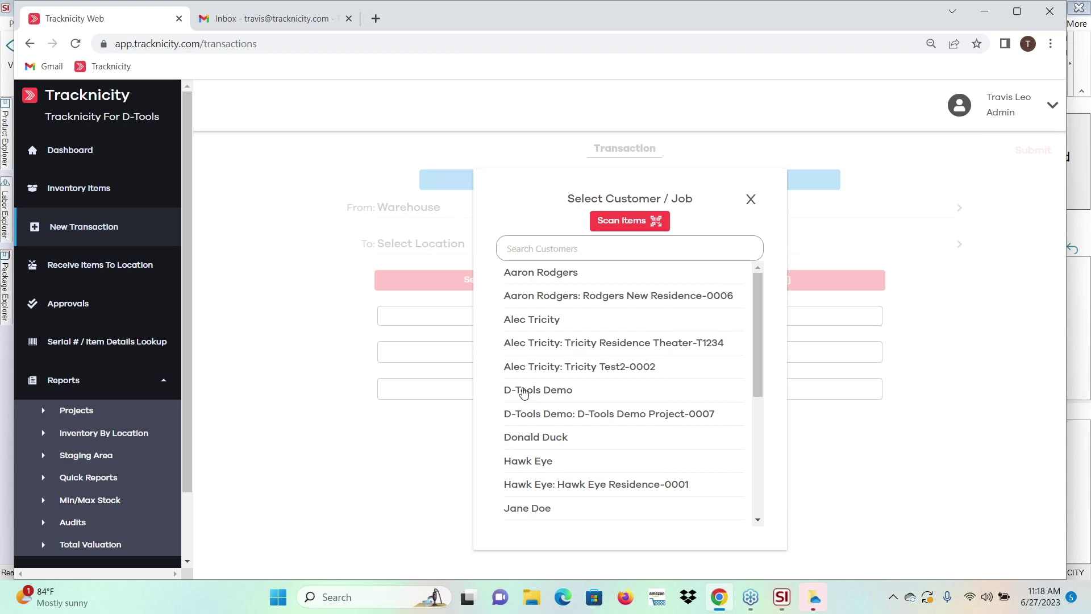
click(524, 392)
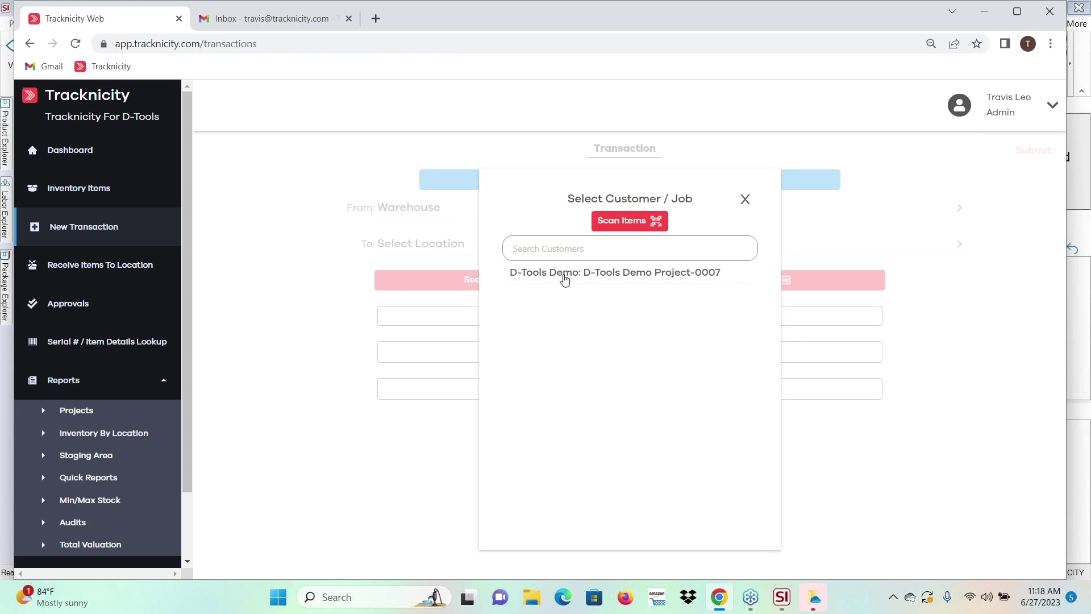
click(564, 277)
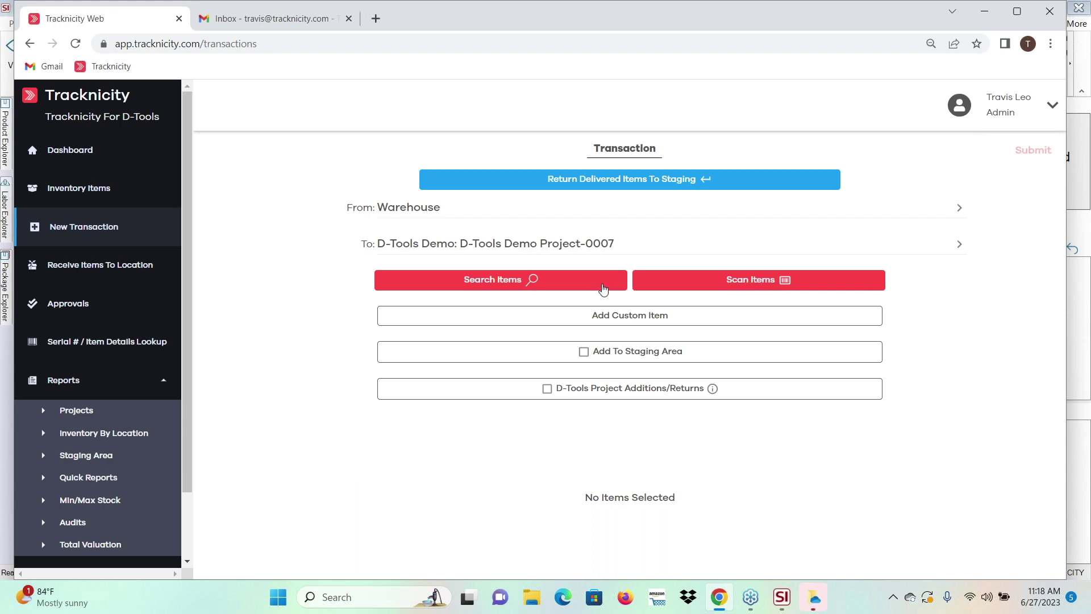
Add one Cisco SG-100-5POE to the transaction, mark it for the staging area and submit the transfer.
click(555, 287)
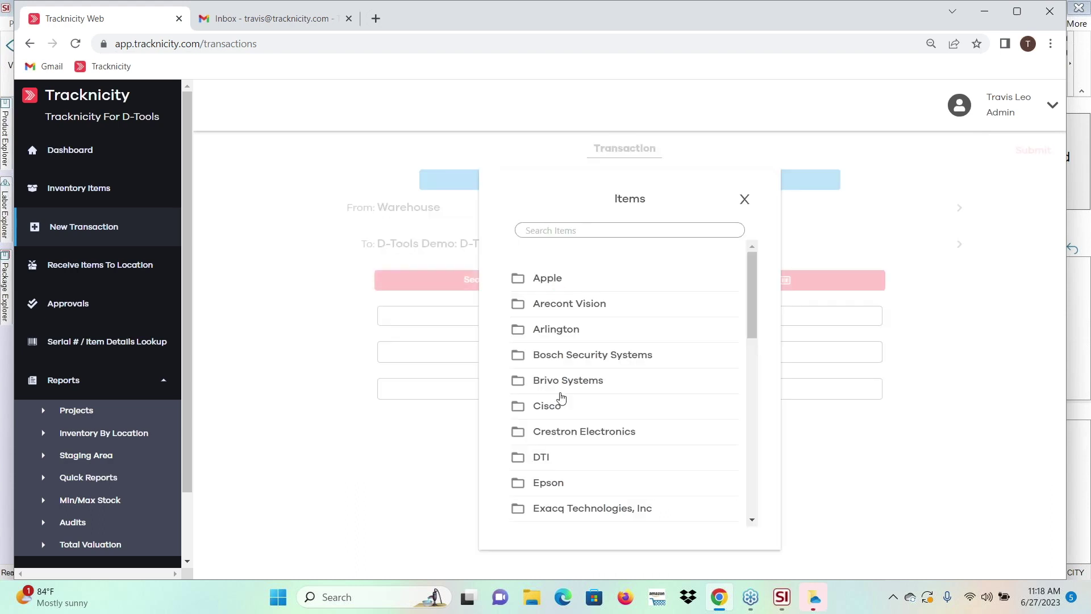
click(544, 407)
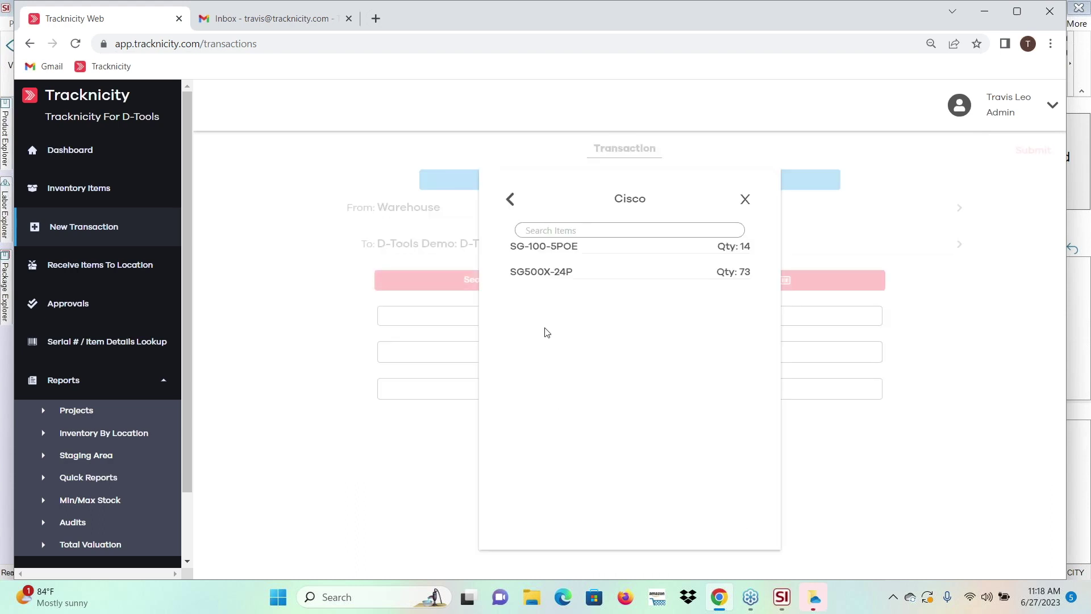
click(539, 250)
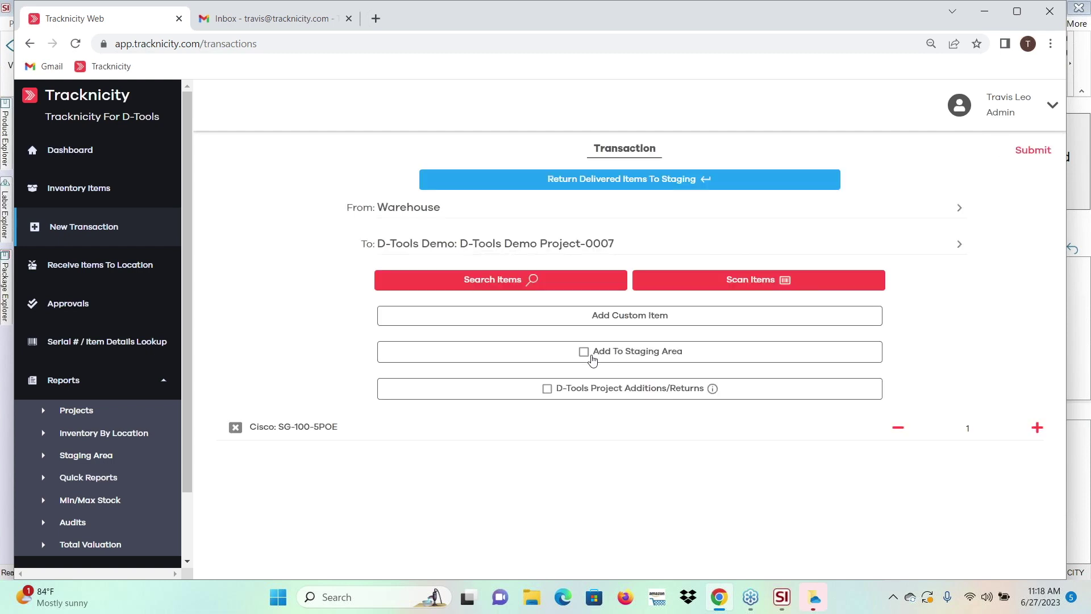
click(584, 356)
click(1041, 153)
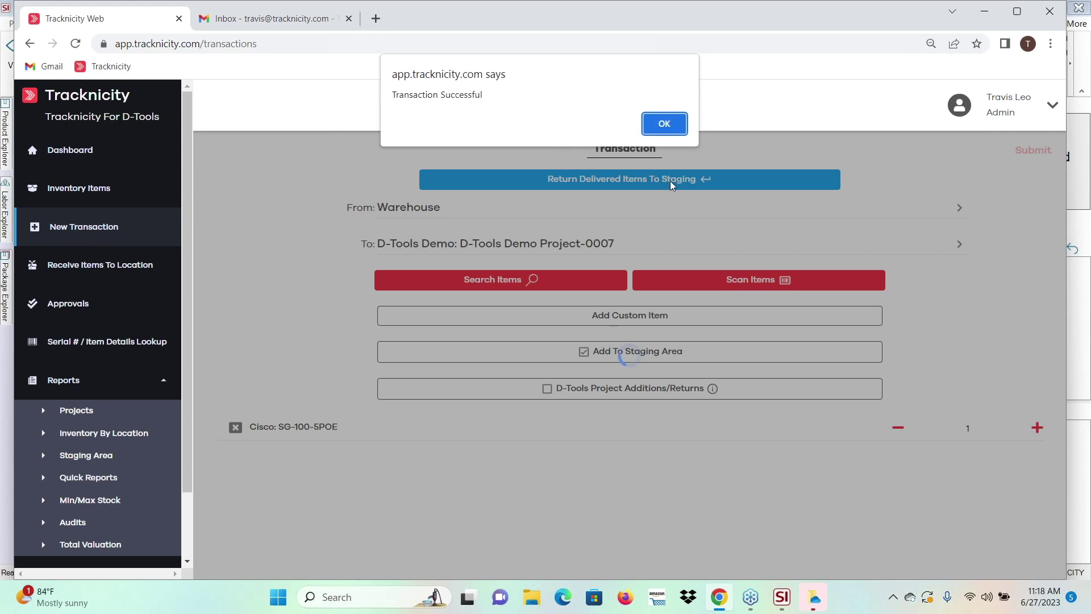
click(665, 125)
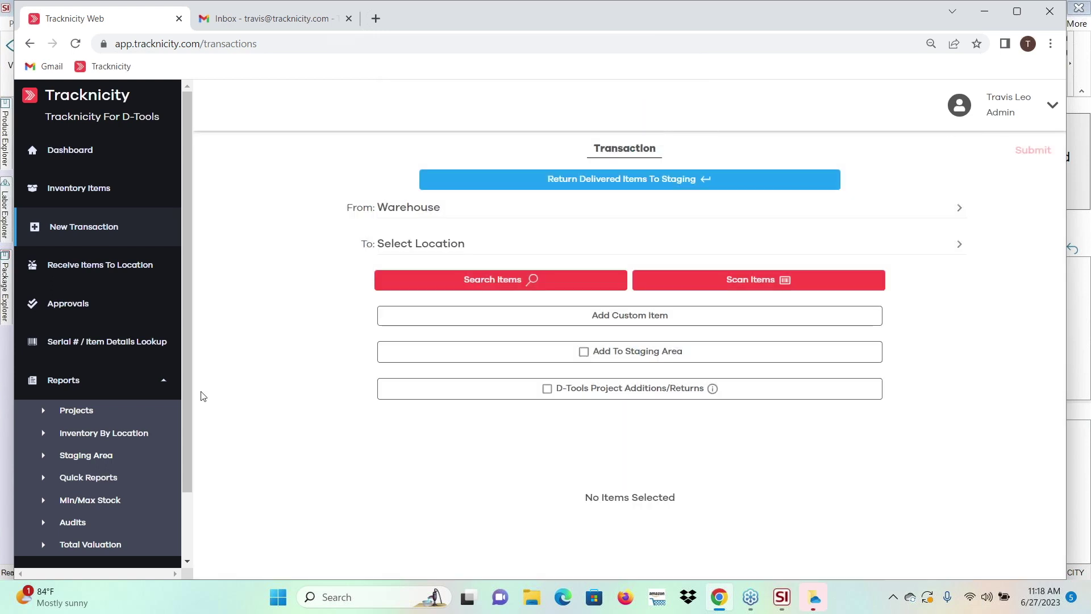
Preview the Epson V11H700020 and Crestron CP3 labels in D-Tools Demo Project-0007's tracking report without printing, and view its items from stock.
click(72, 417)
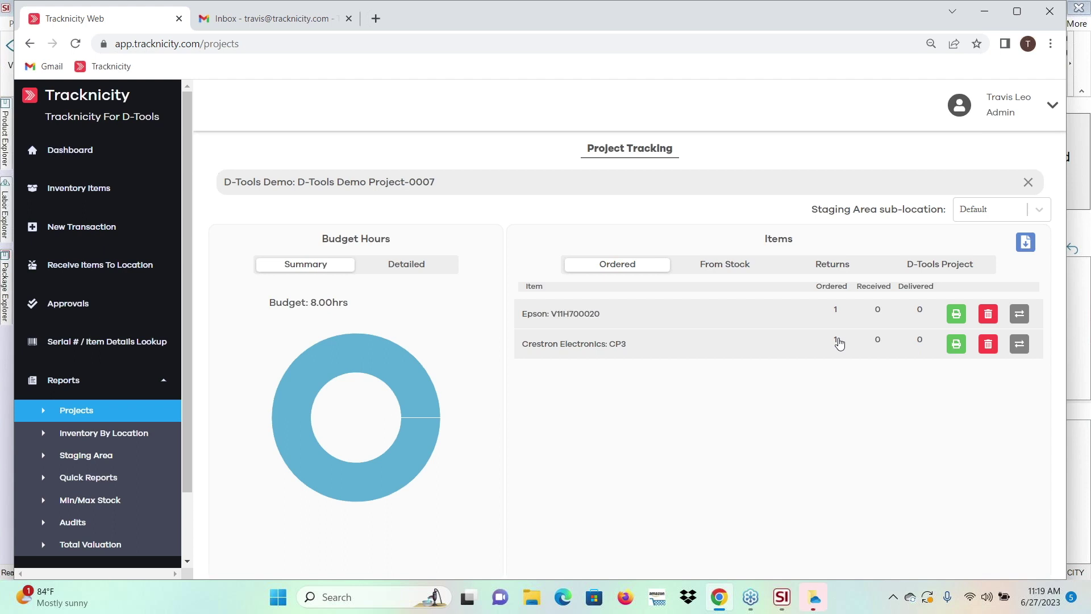
click(956, 315)
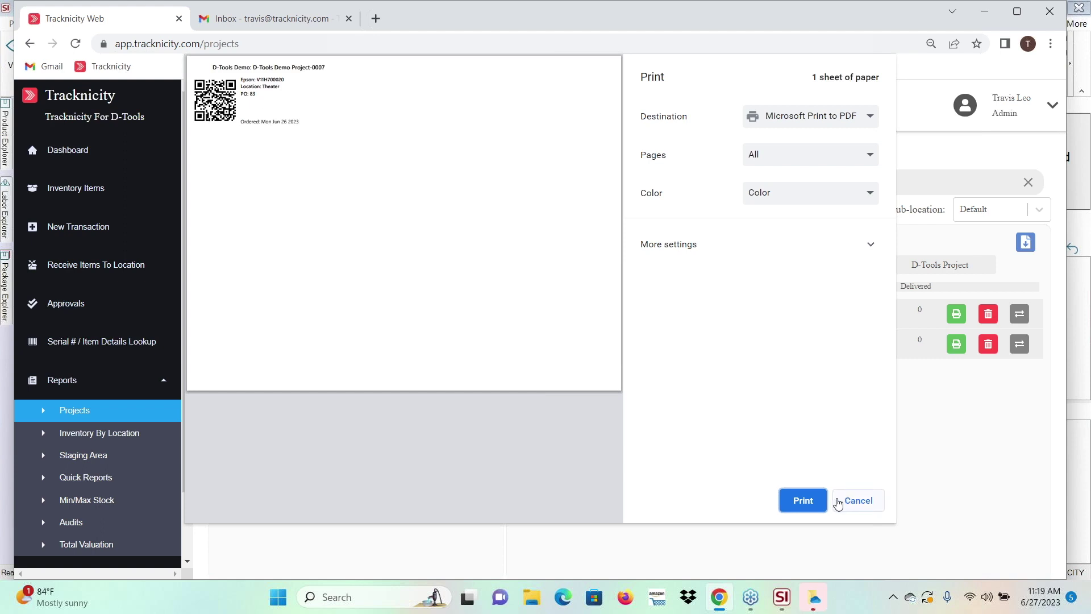
click(847, 502)
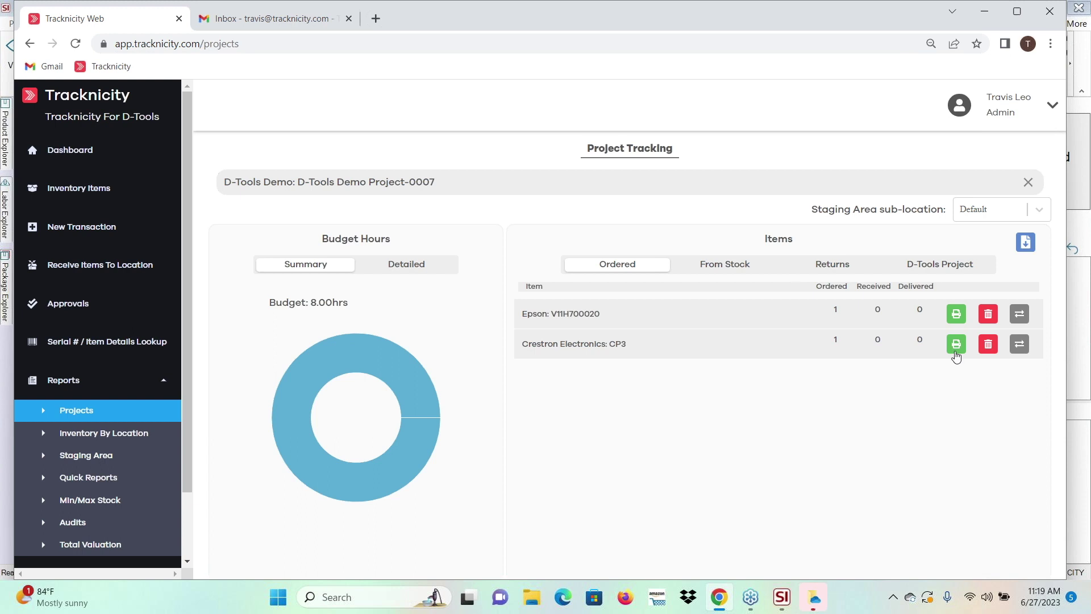
click(957, 345)
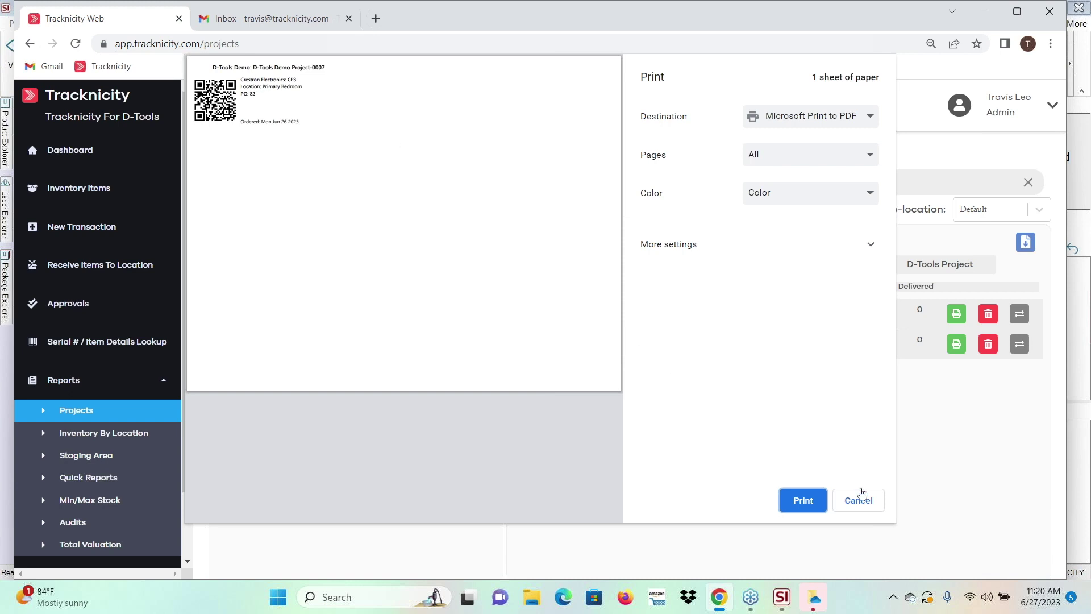
click(858, 500)
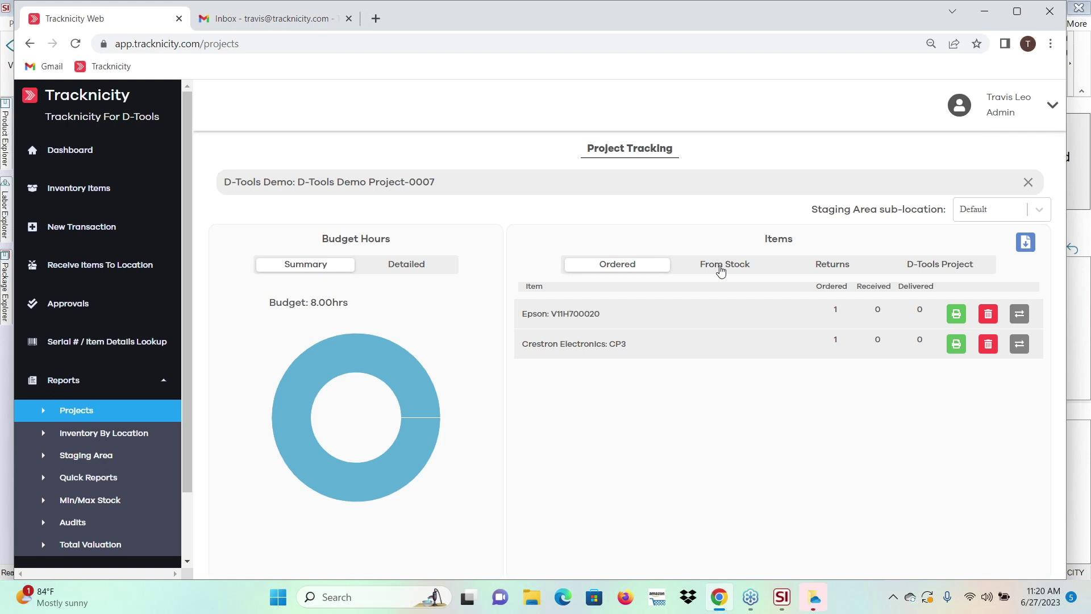
click(721, 267)
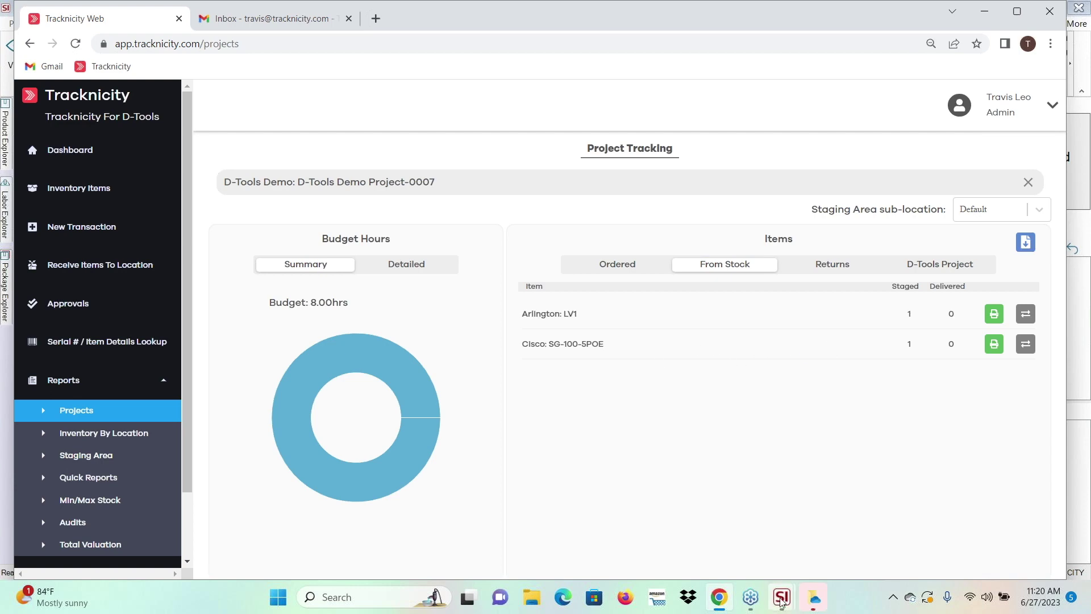
Switch to D-Tools System Integrator and open the D-Tools Demo Project in the project editor.
mouse_move(782, 601)
click(697, 530)
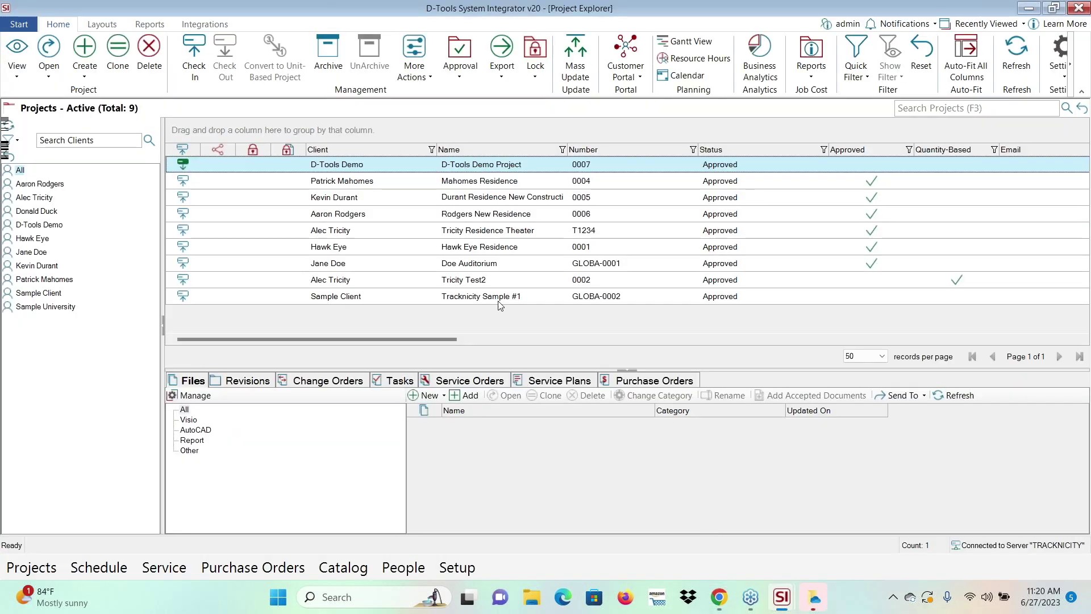
double_click(355, 165)
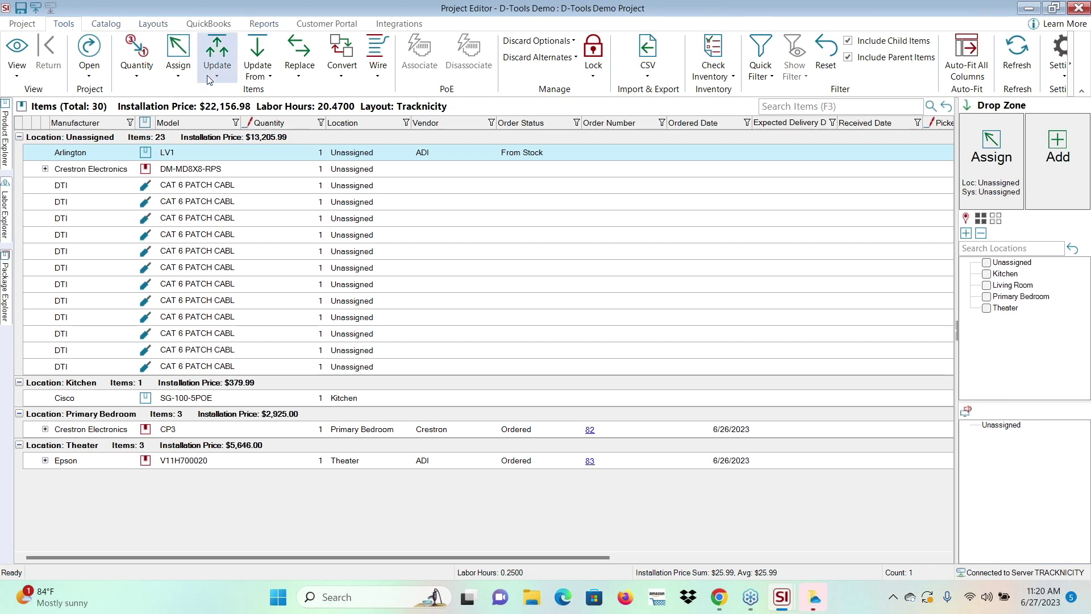
Update the project items from the Tracknicity integration, saving the project, and examine the picked details.
click(258, 78)
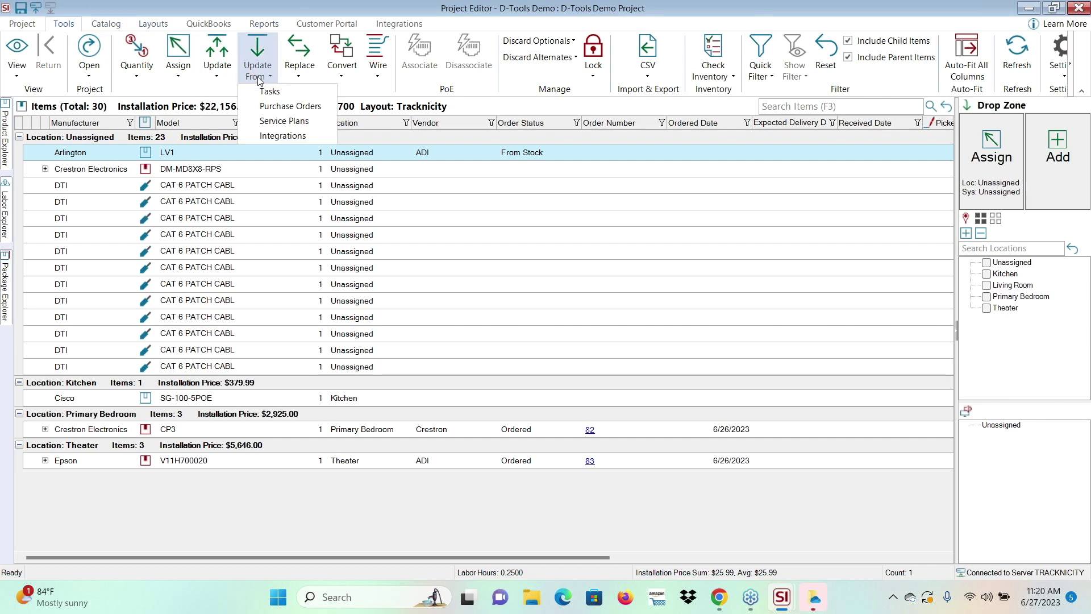
click(273, 136)
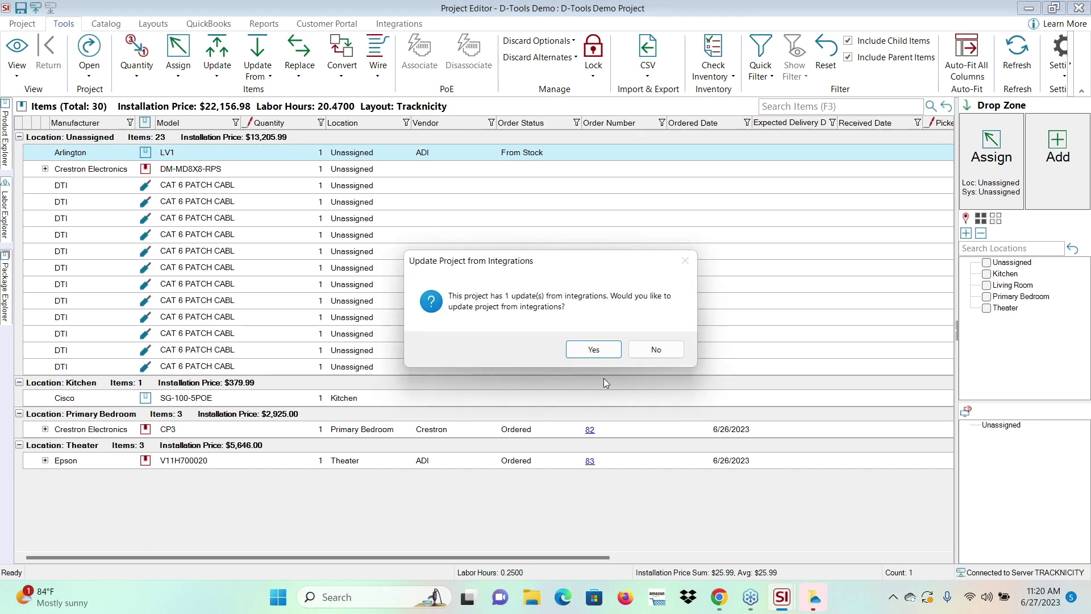
click(605, 350)
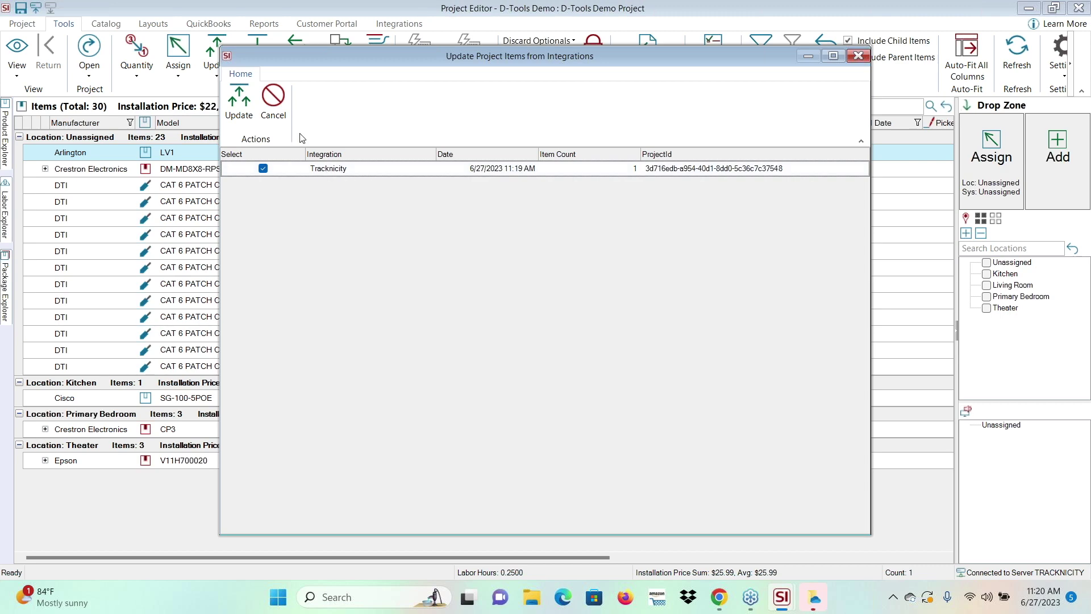
click(241, 111)
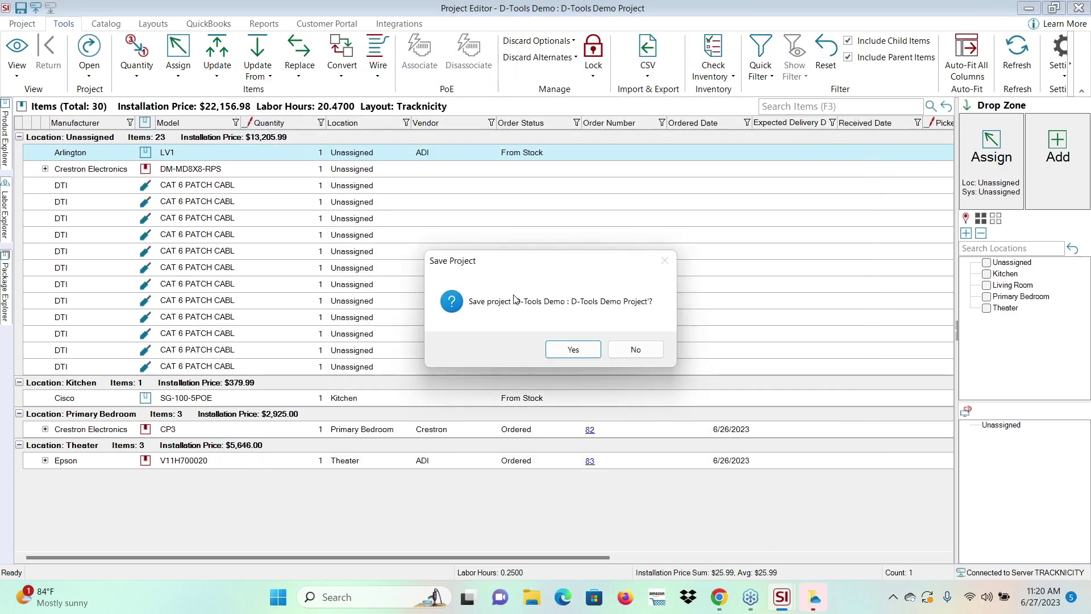
click(571, 349)
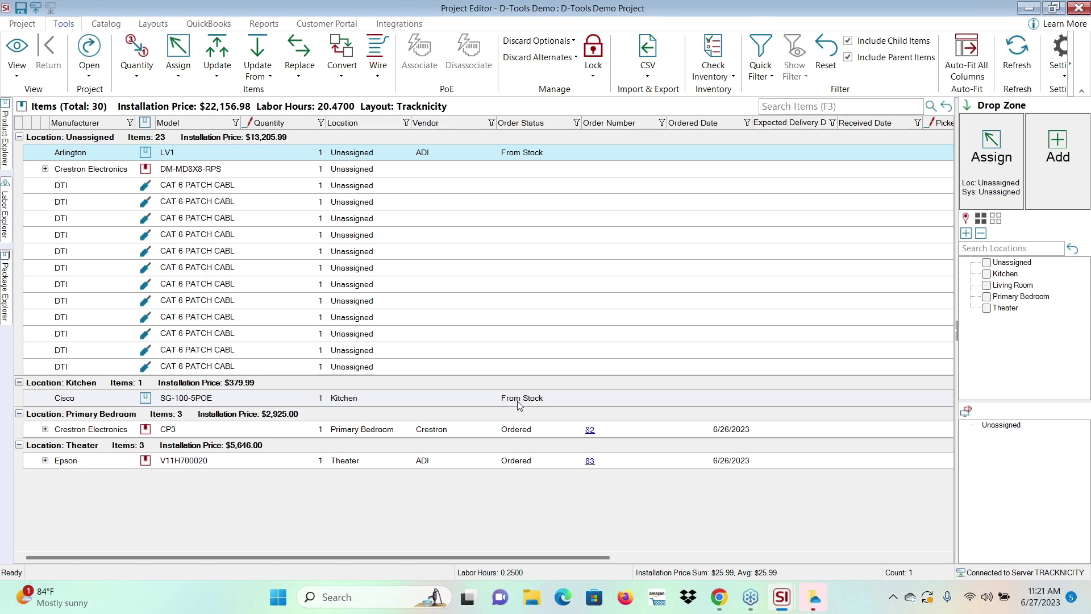
drag(502, 558, 852, 520)
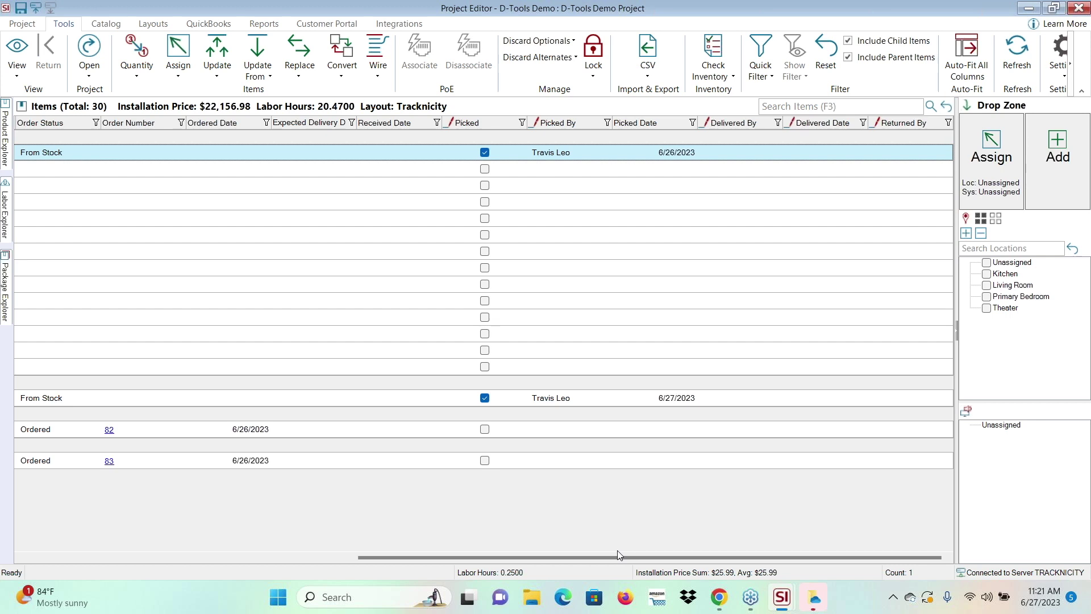
drag(615, 558, 274, 561)
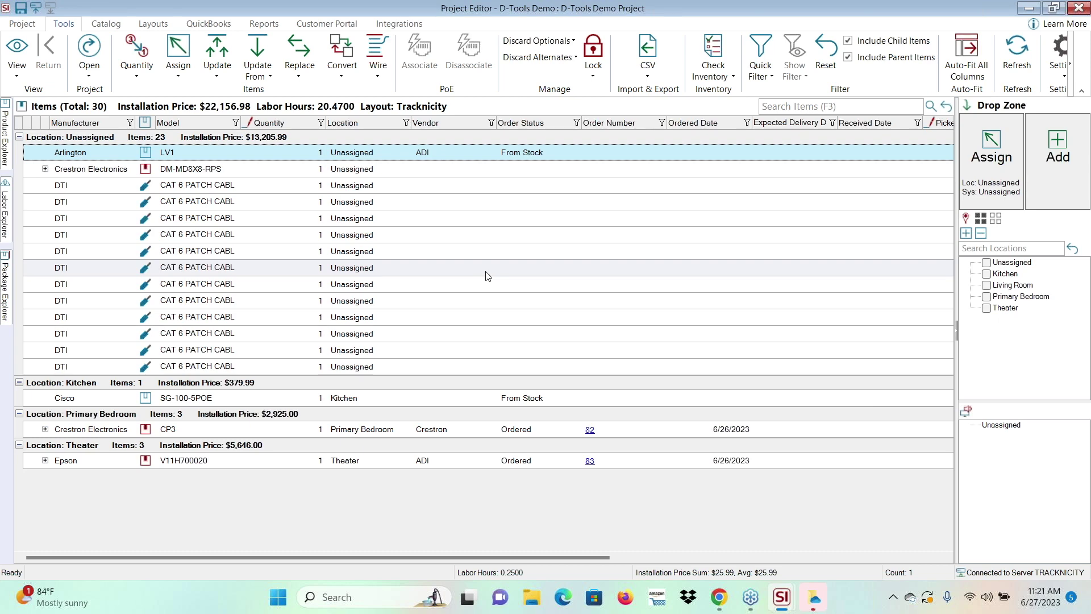
Switch to Tracknicity in the browser and filter the Staging Area report by "d-tool".
key(super+Tab)
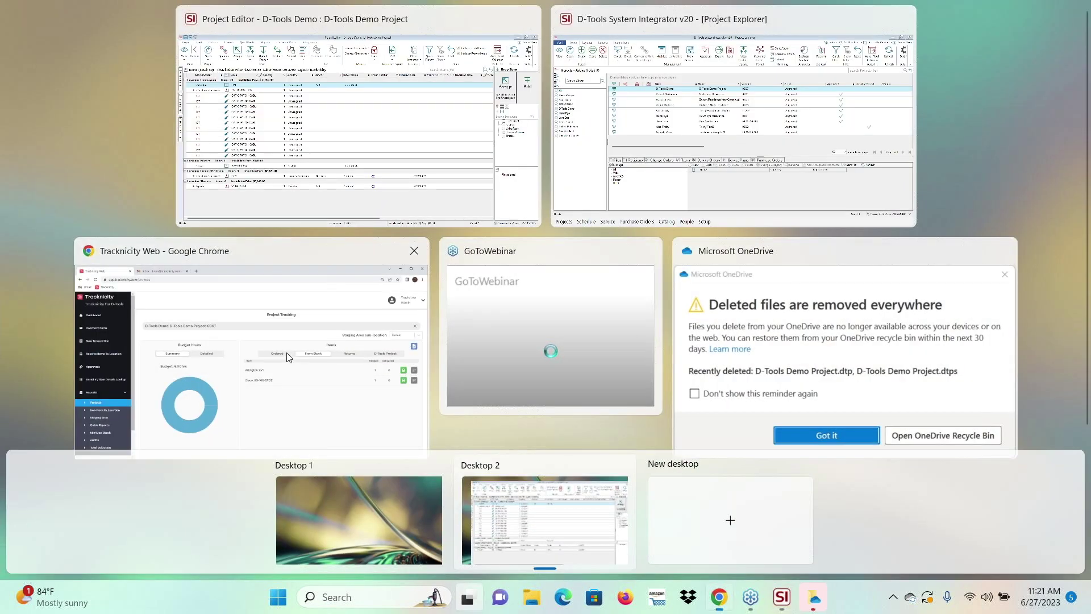
click(287, 353)
scroll(103, 284, down, 1)
scroll(103, 284, down, 2)
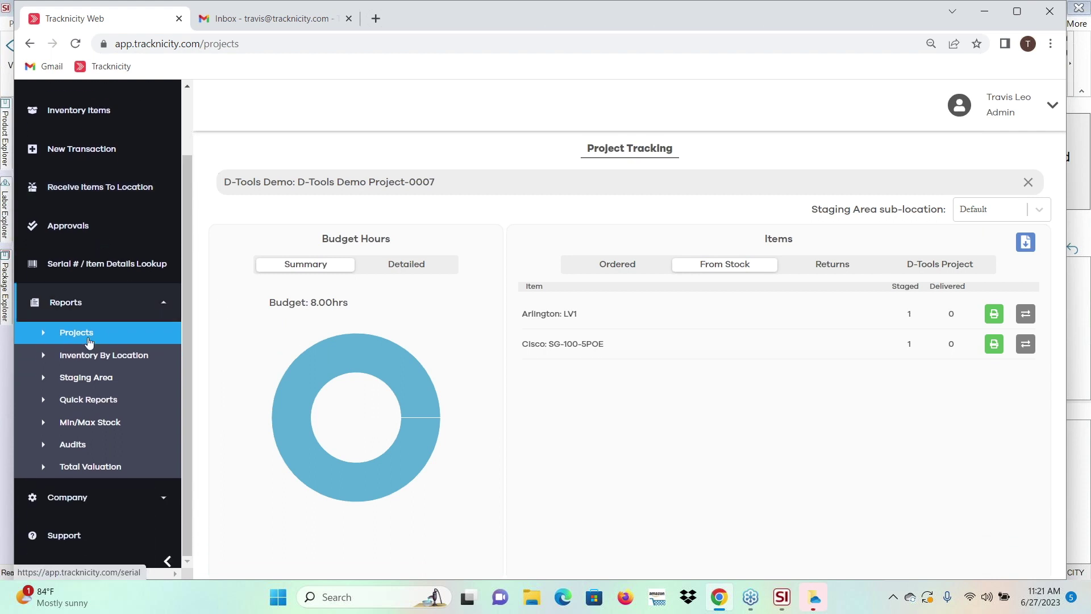
click(77, 380)
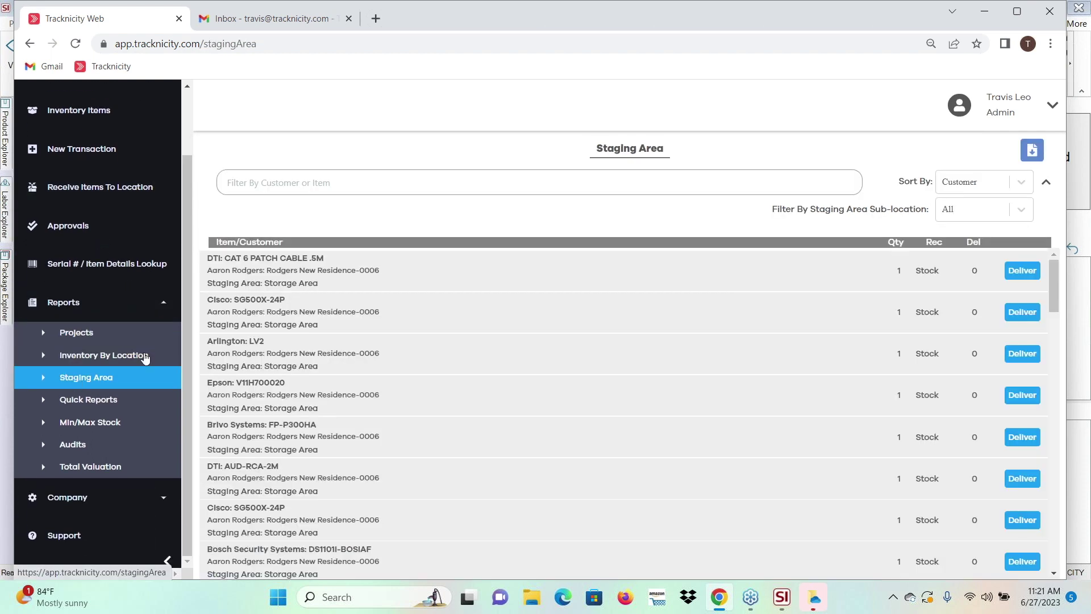
click(483, 182)
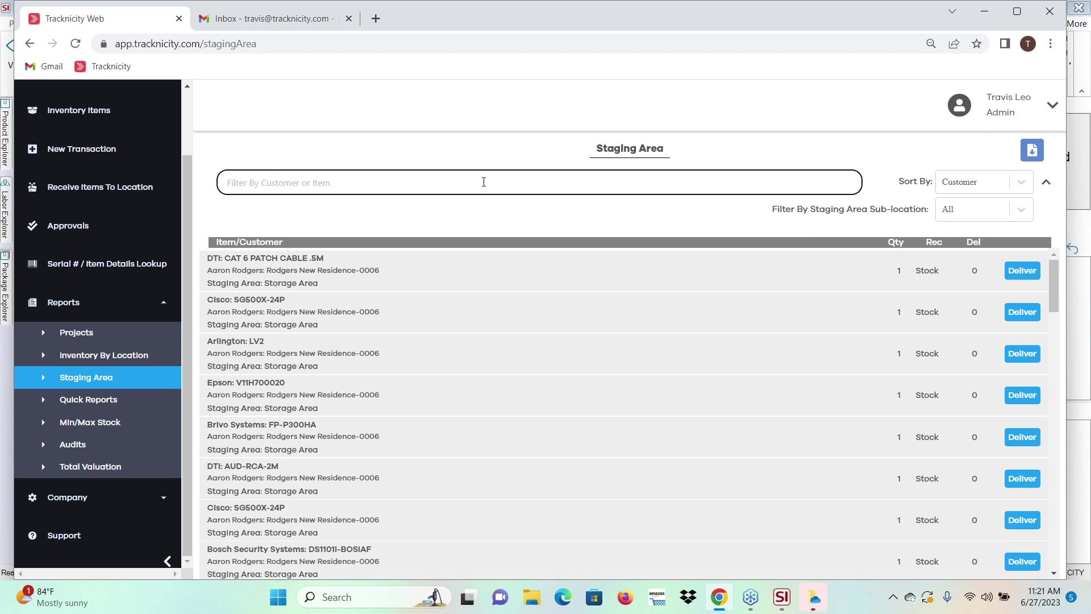
text(d-tool)
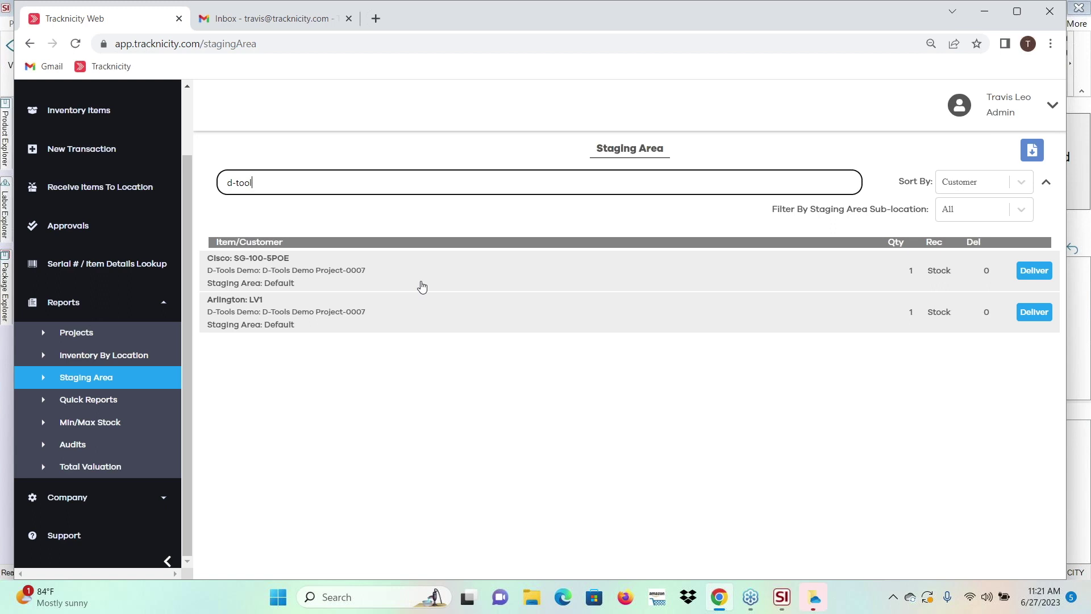
Filter the staging area list by item manufacturer, first with "cis" and then with "eps".
key(BackSpace)
key(BackSpace)
key(BackSpace)
key(BackSpace)
key(BackSpace)
text(cis)
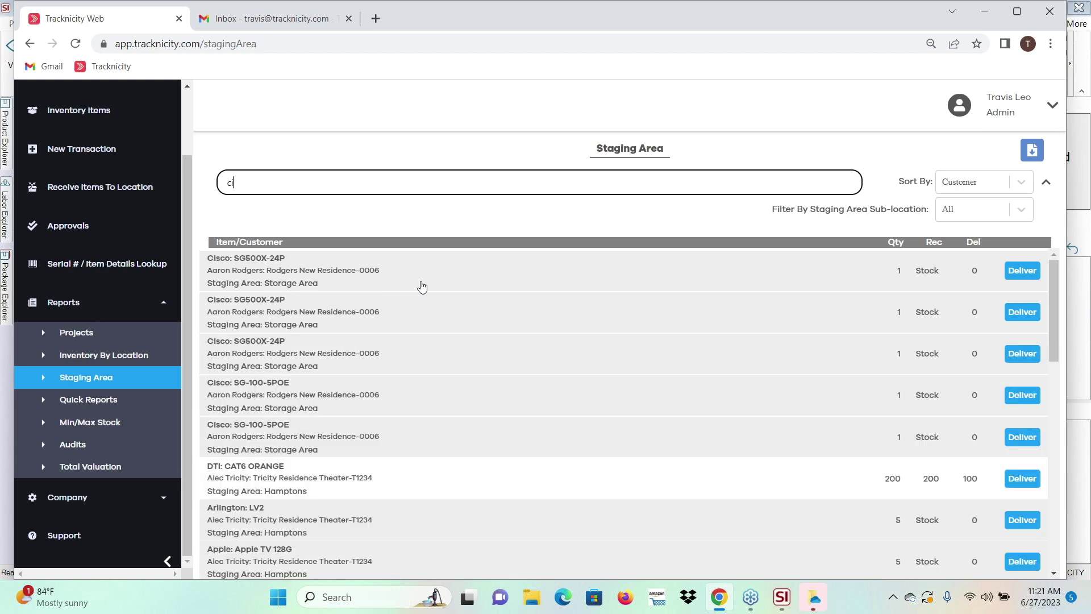
key(BackSpace)
key(BackSpace)
key(BackSpace)
text(eps)
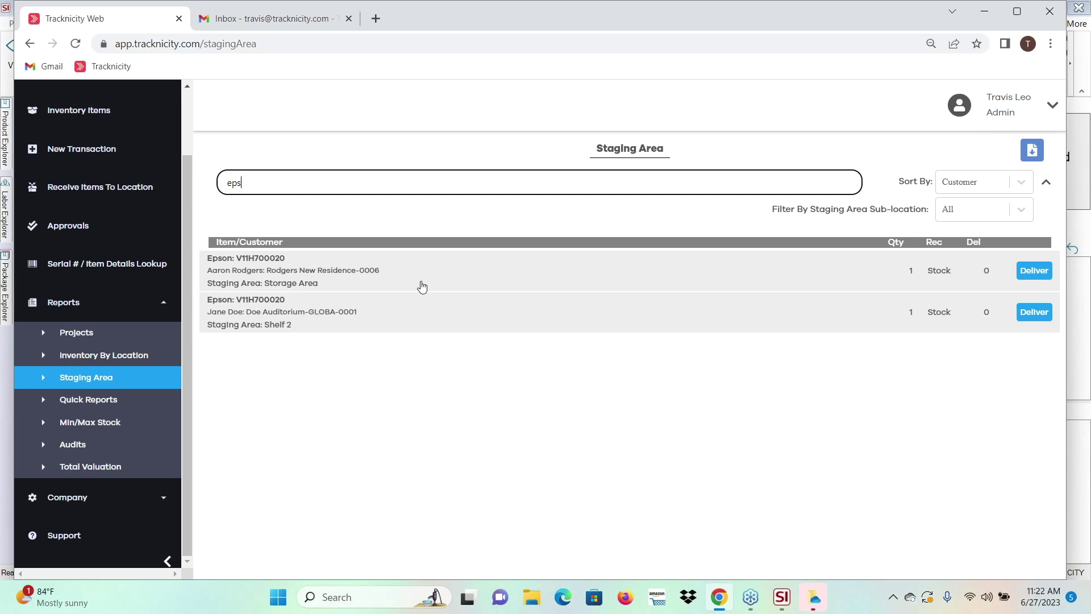
Filter the staging area list by "d-t" to show the D-Tools Demo project's staged items.
key(BackSpace)
key(BackSpace)
key(BackSpace)
text(d-tt)
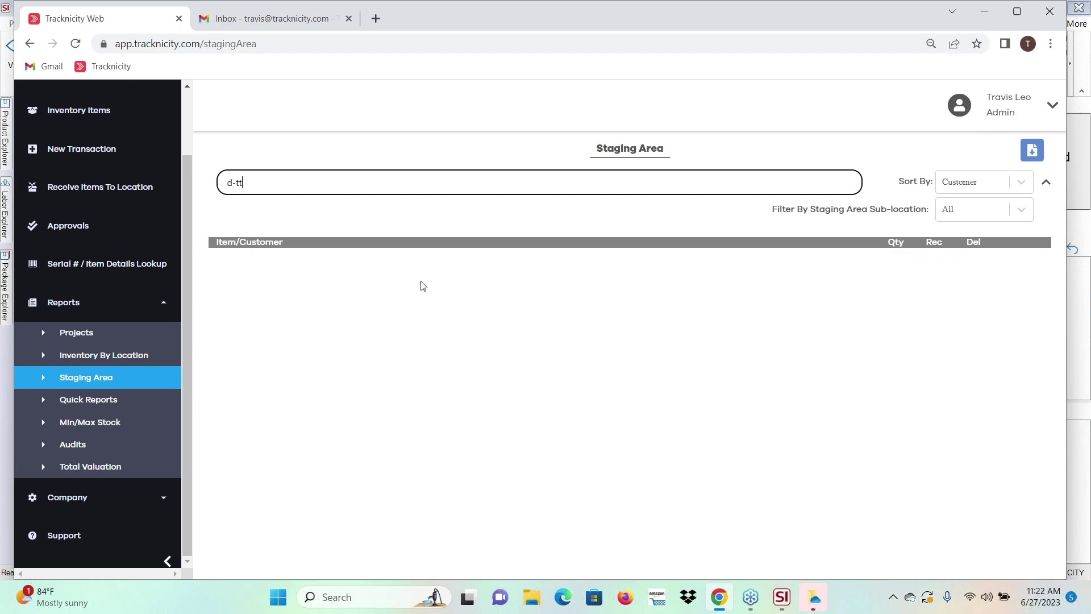
key(BackSpace)
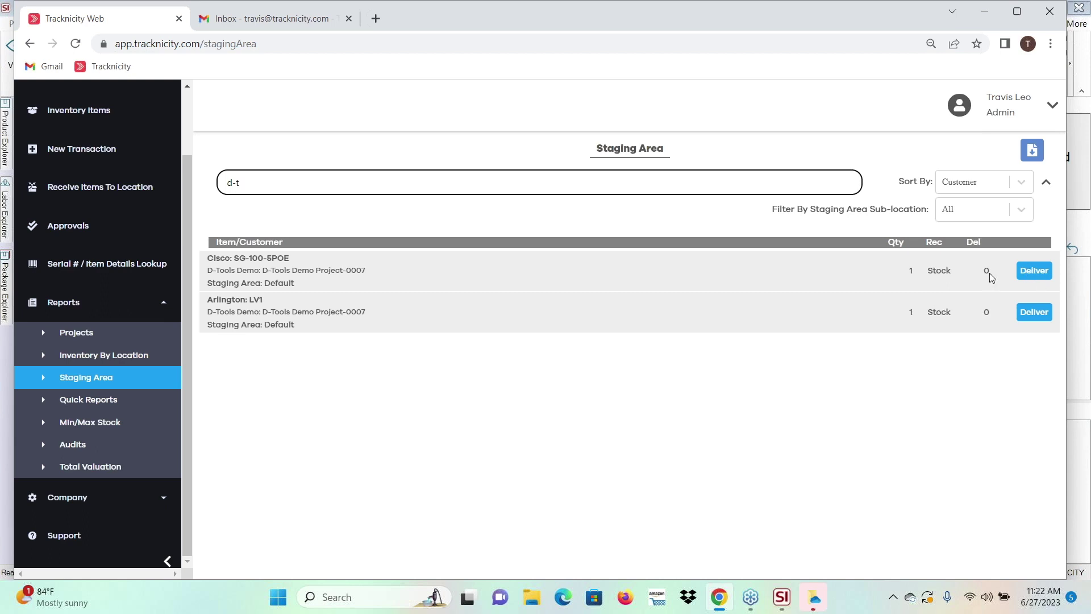
Create a transaction from Staging Area for D-Tools Demo Project-0007 and submit the delivery of the Cisco SG-100-5POE.
drag(185, 234, 185, 170)
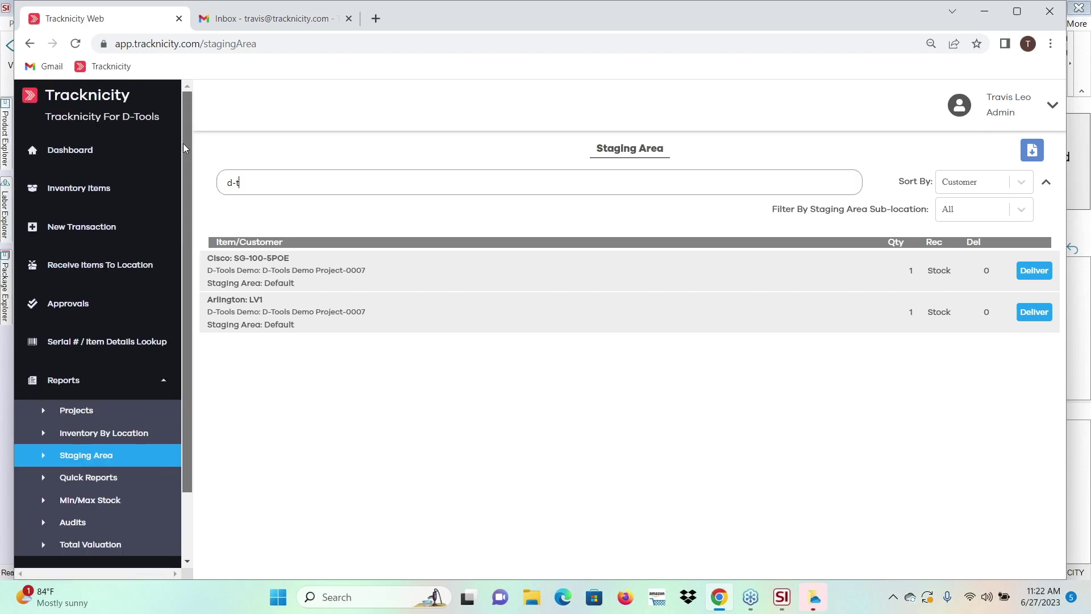
click(58, 152)
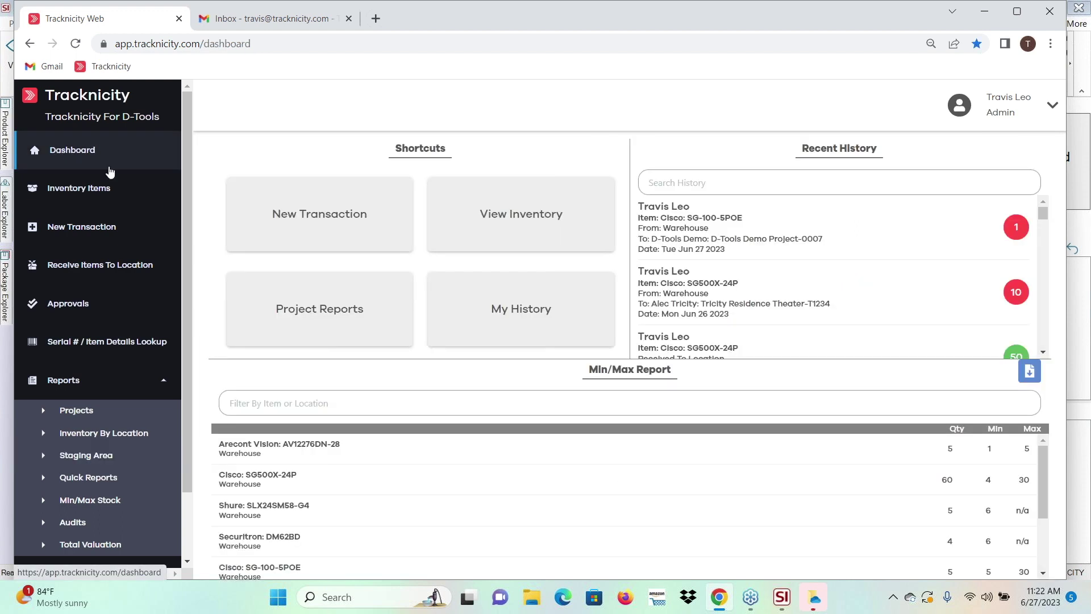
click(319, 211)
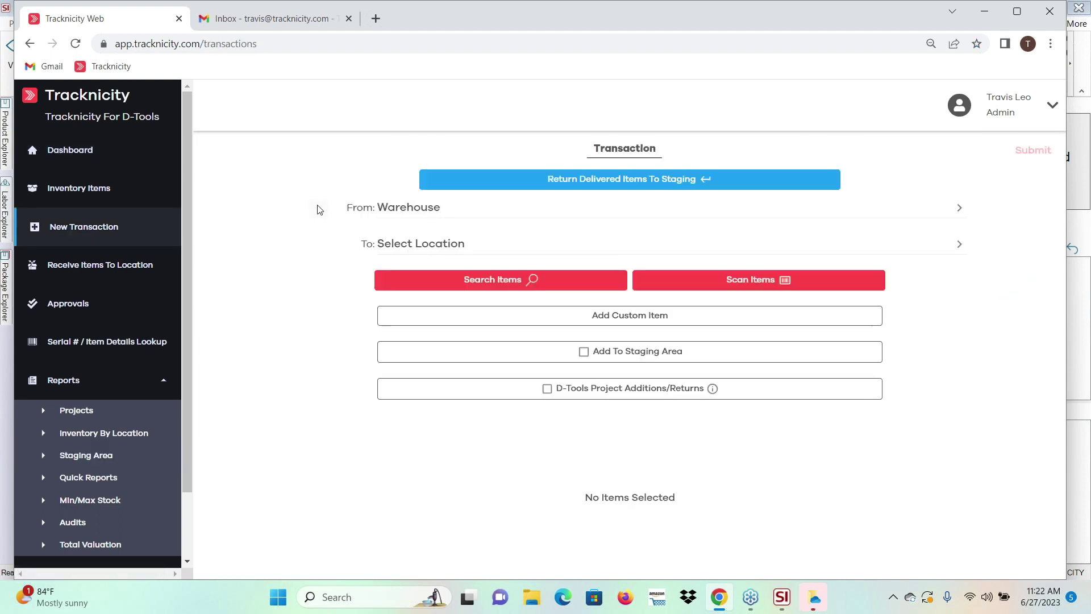
click(412, 210)
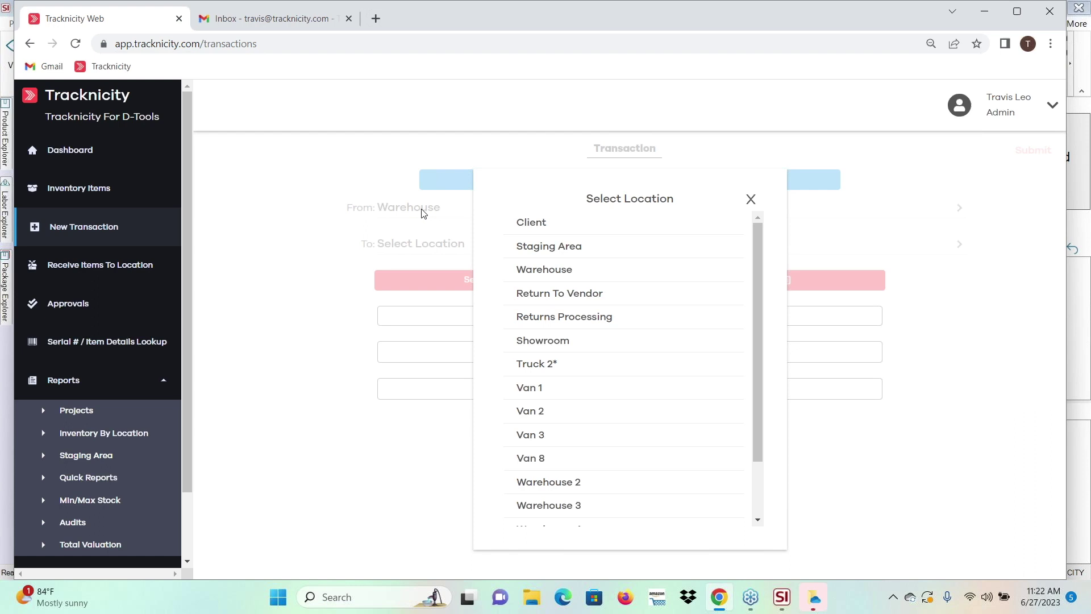
click(530, 246)
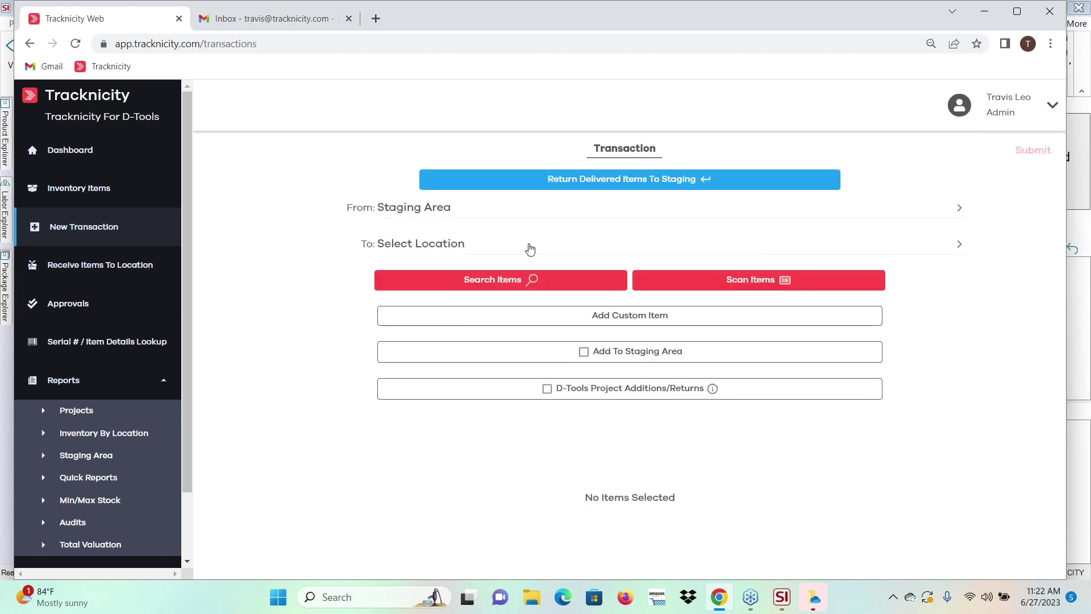
click(528, 246)
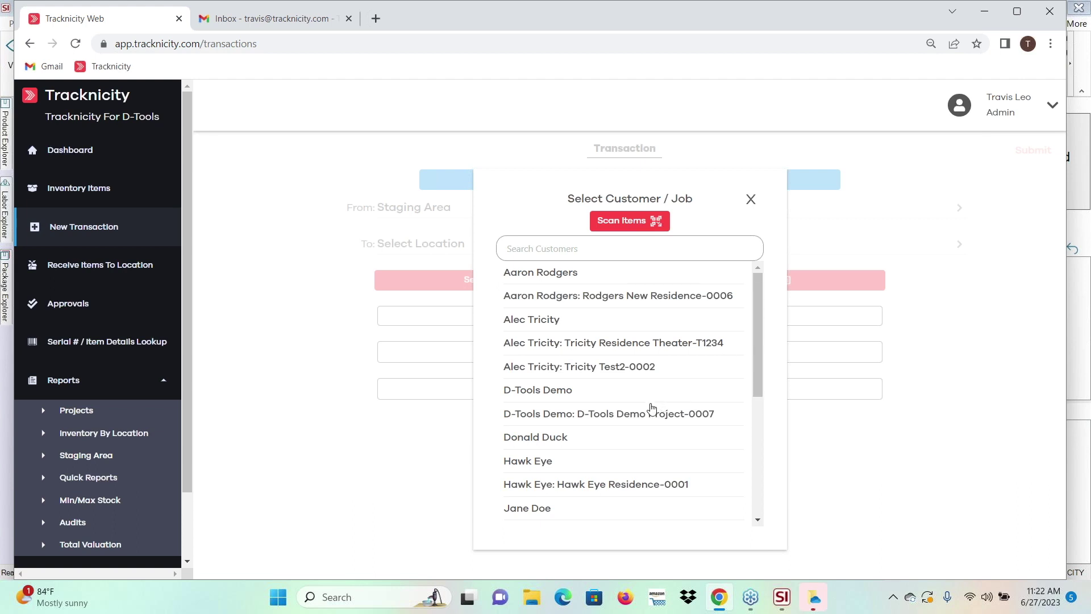
click(645, 414)
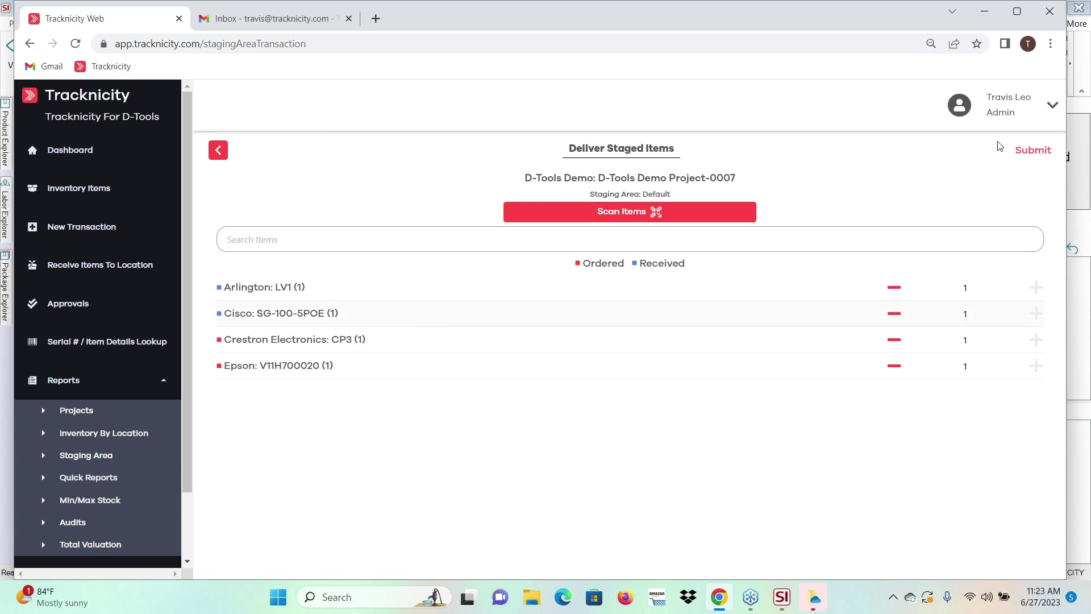
click(1038, 151)
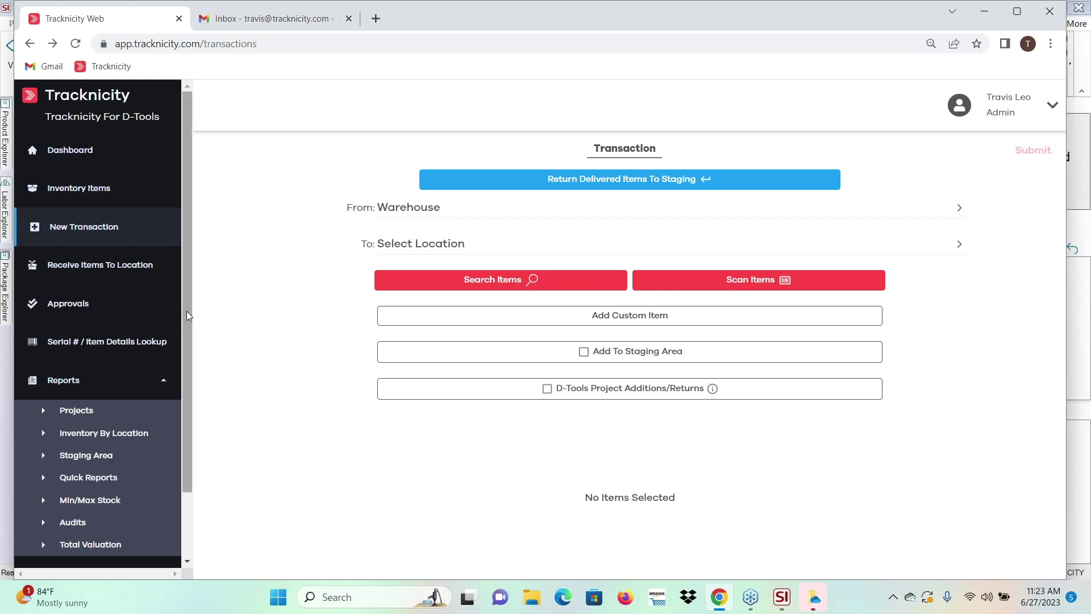
Open the Delivered Items quick report, set the date range to start on 05/31/2023 and look through the deliveries.
scroll(189, 316, down, 2)
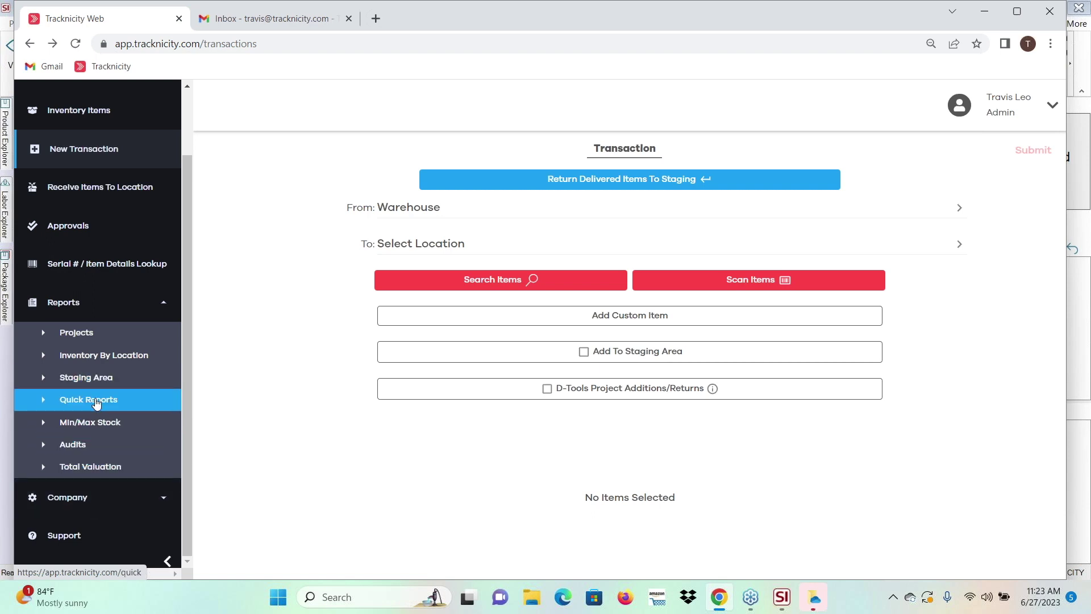
click(96, 402)
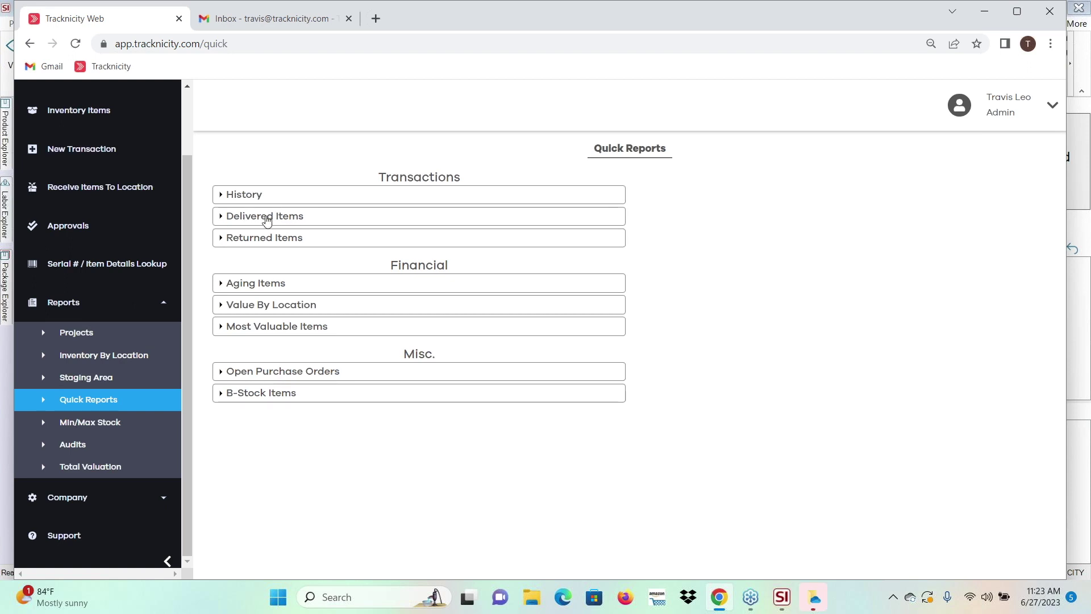
click(267, 221)
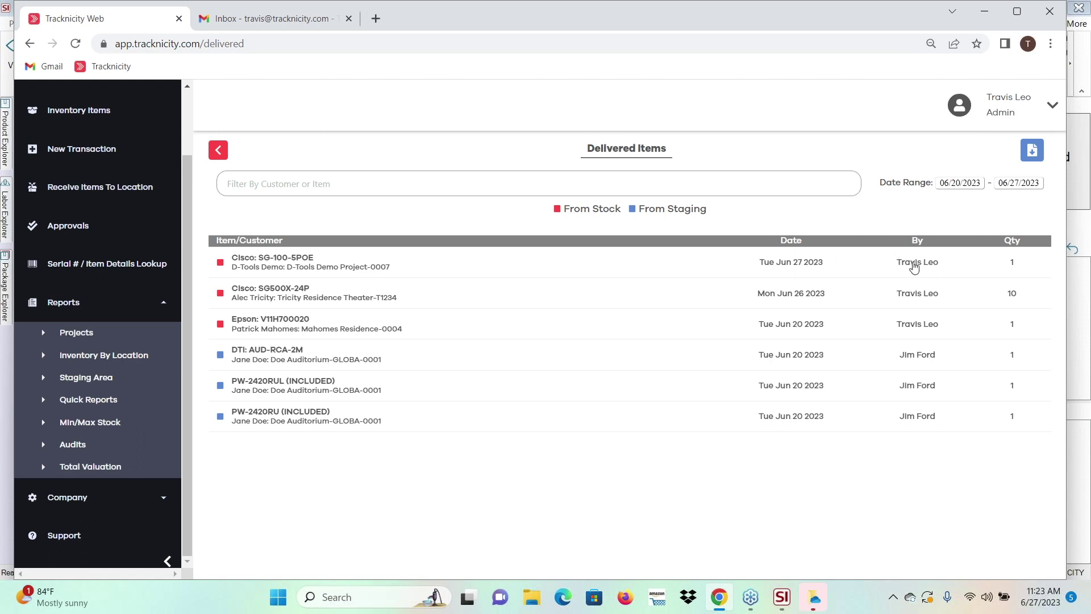
click(962, 183)
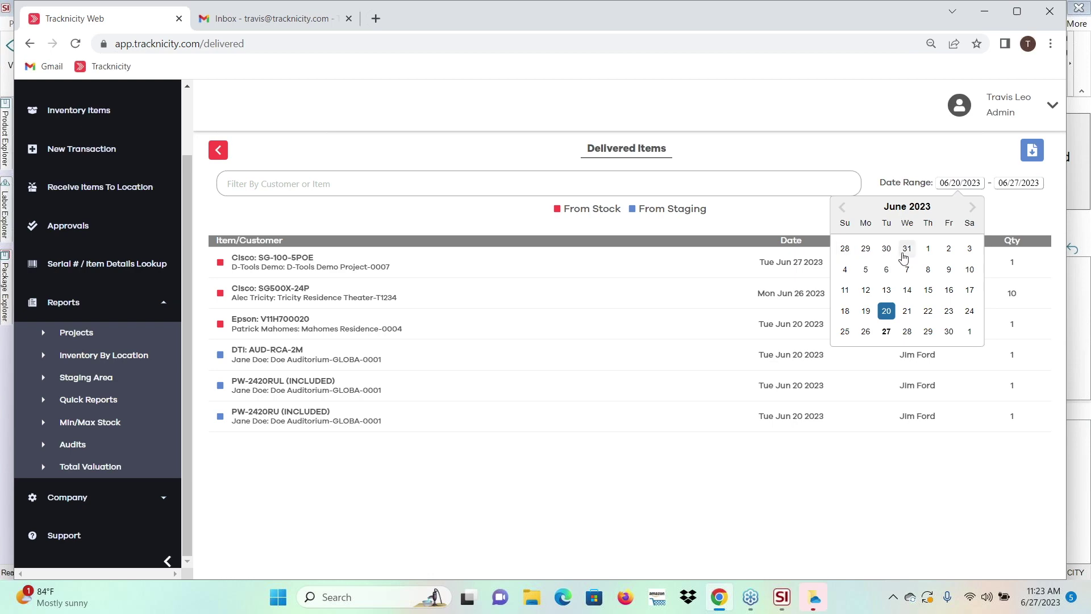
click(906, 249)
scroll(746, 329, down, 5)
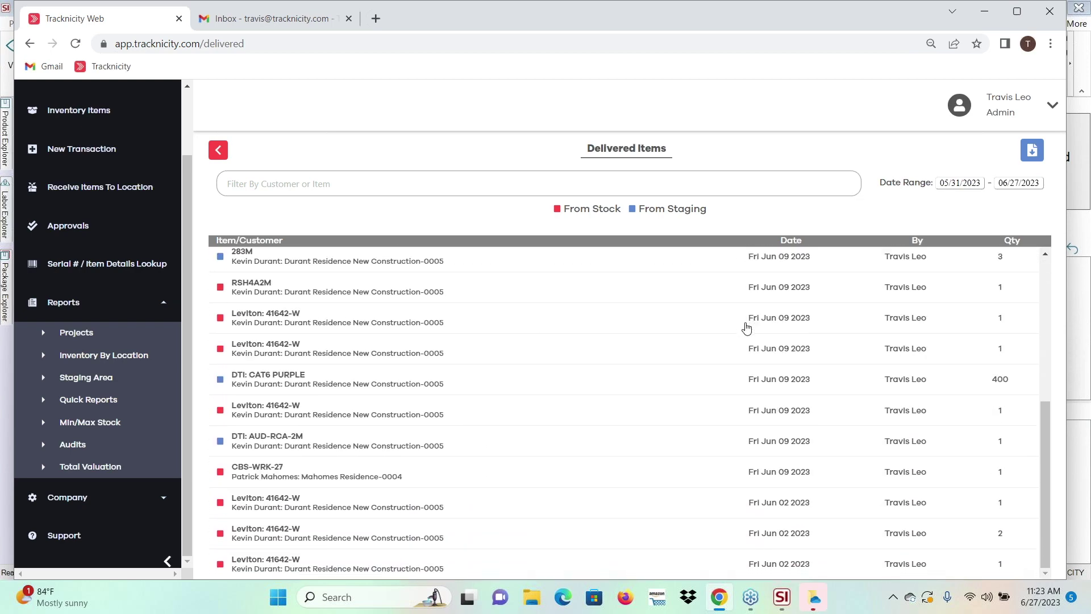
scroll(746, 329, up, 5)
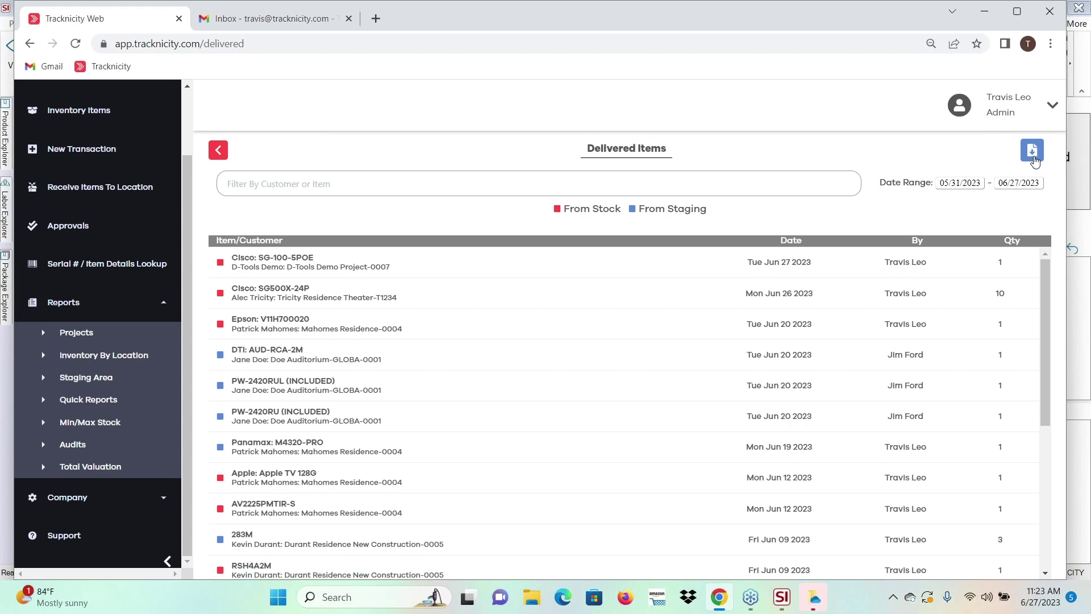
Switch to the D-Tools Project Editor and update the D-Tools Demo Project items from the Tracknicity integration.
key(super+Tab)
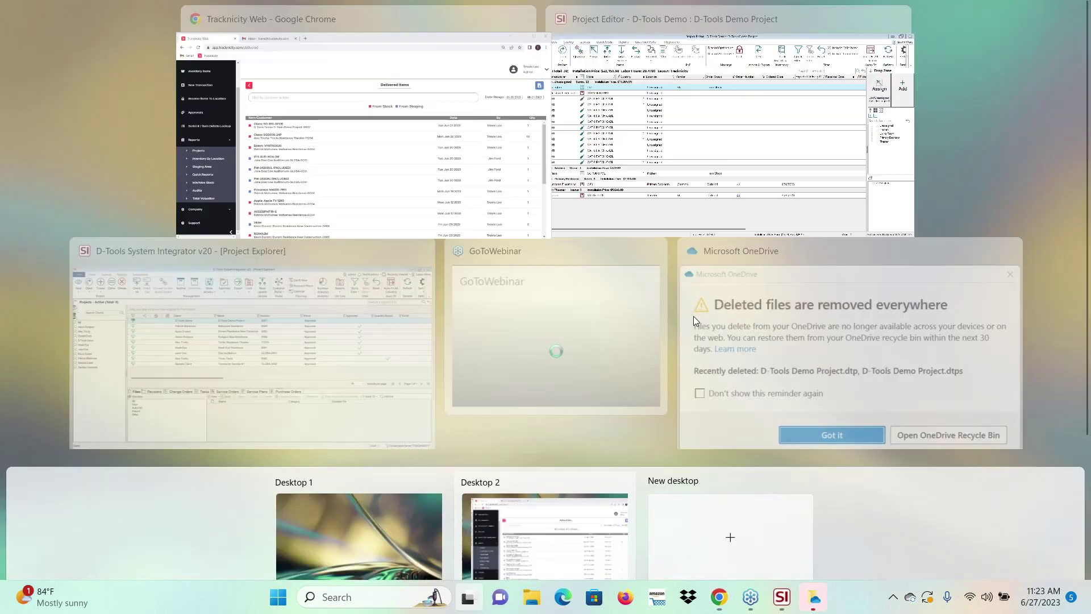
click(768, 117)
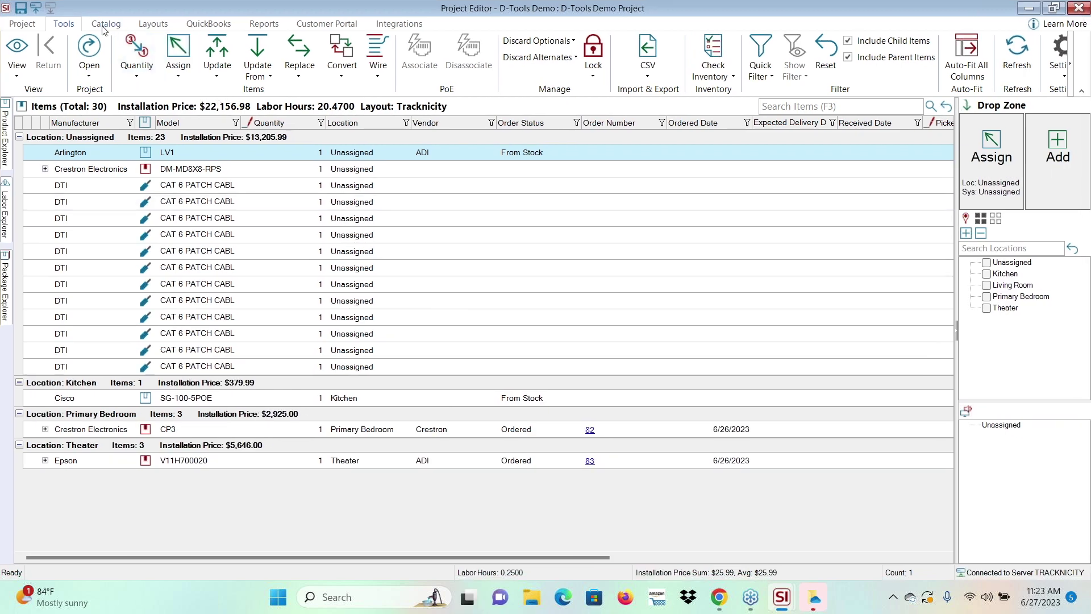
click(269, 76)
click(273, 137)
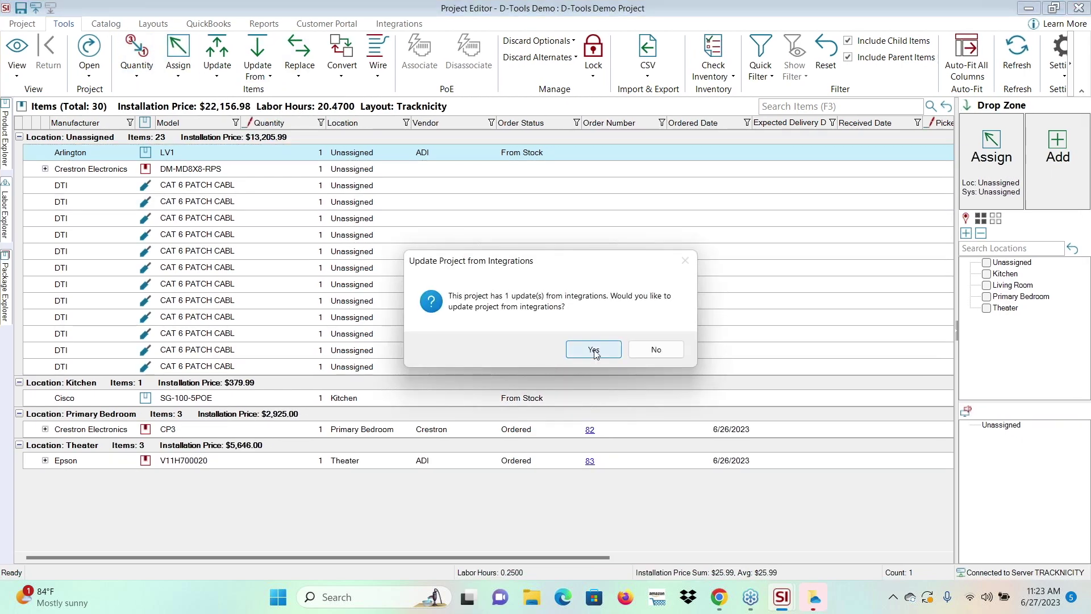
click(594, 352)
click(232, 106)
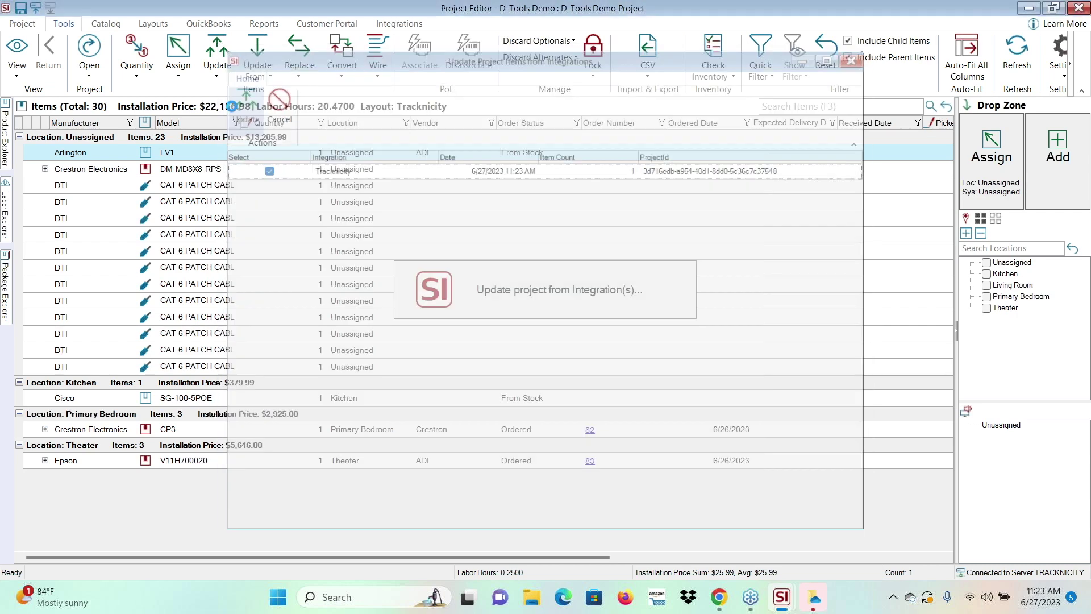
click(588, 353)
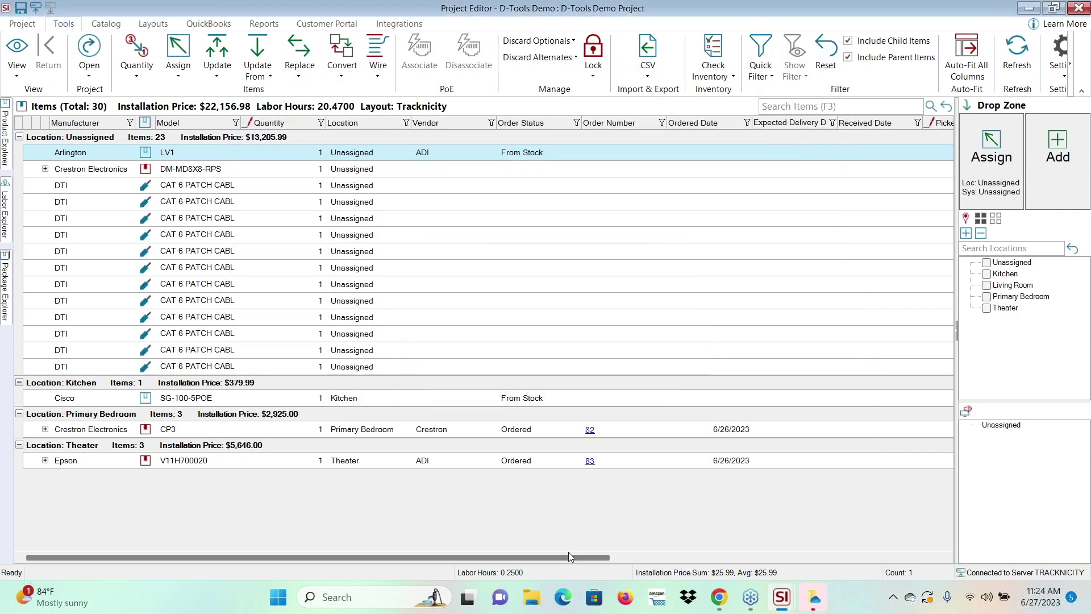
Examine the picked and delivered details of the Cisco SG-100-5POE in the project item list.
drag(565, 557, 693, 537)
scroll(688, 537, right, 5)
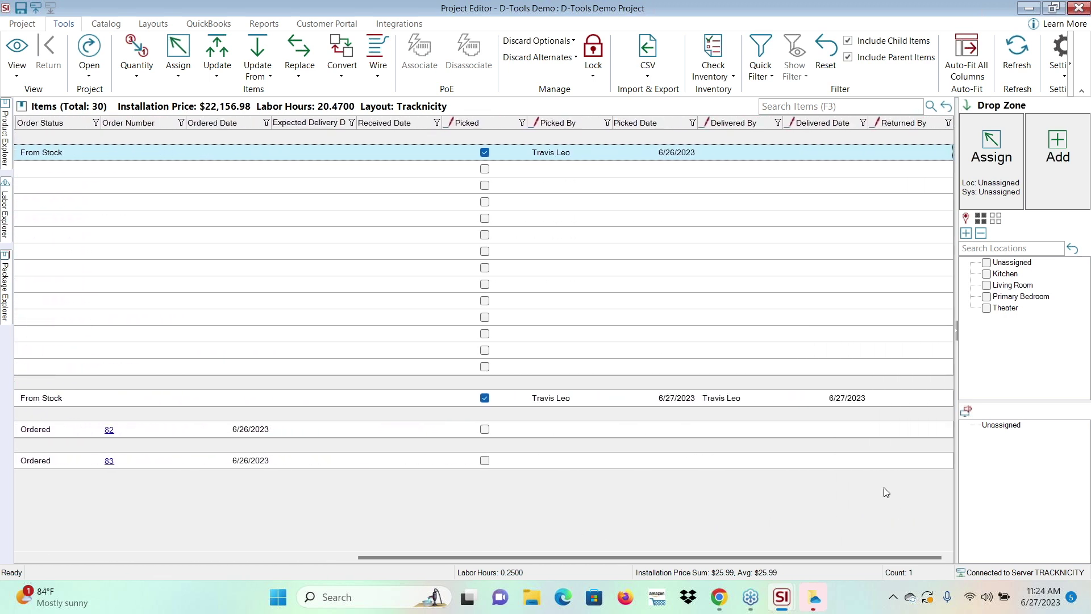
click(841, 404)
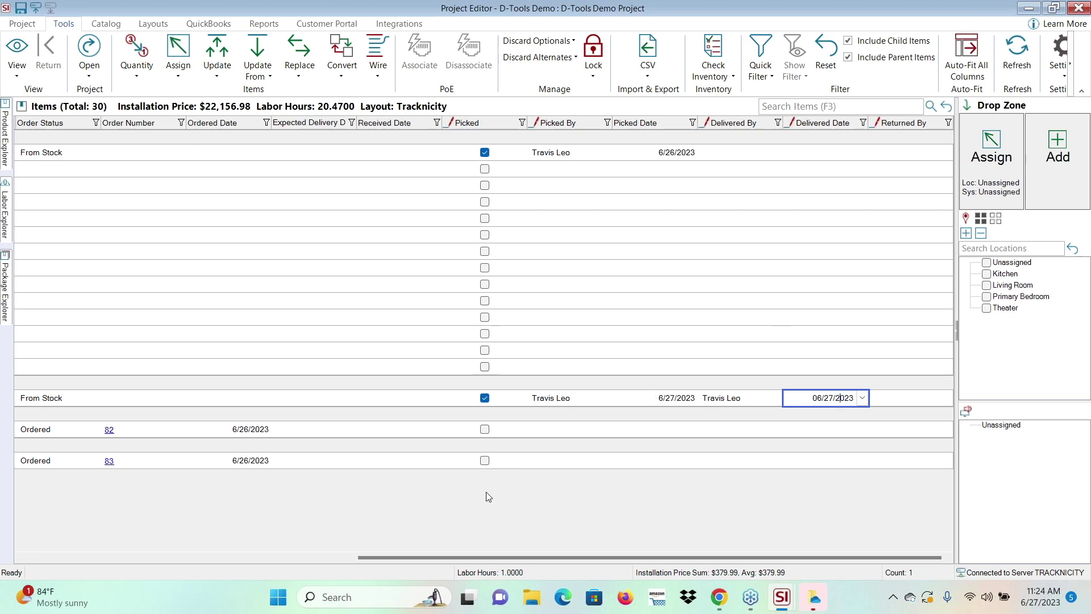
drag(452, 557, 106, 544)
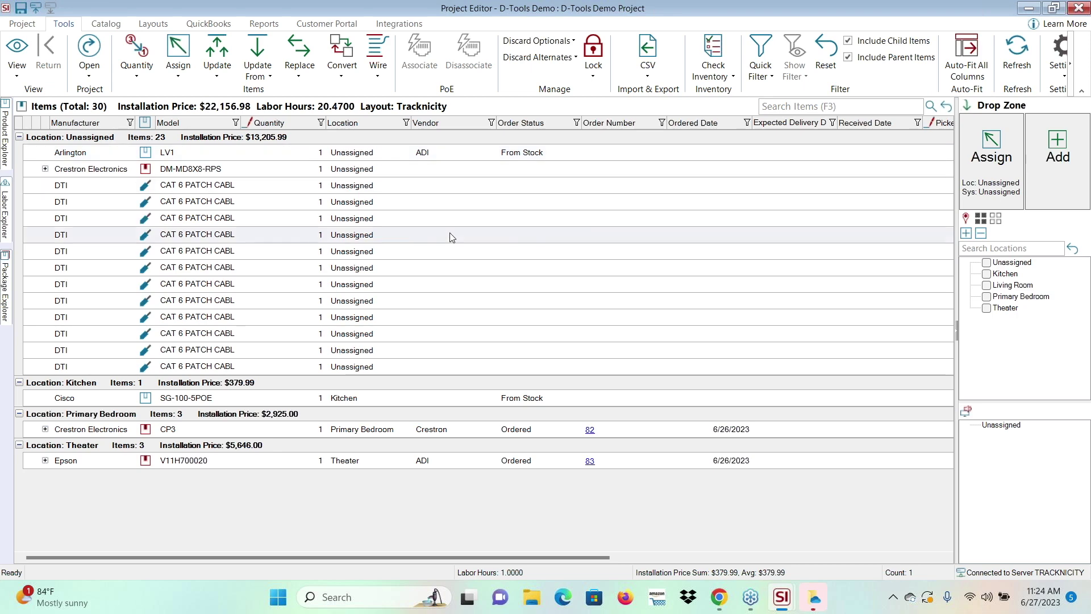
Switch to Tracknicity in the browser and examine the returns and D-Tools Project item status for D-Tools Demo Project-0007 in Project Tracking.
key(super+Tab)
click(832, 137)
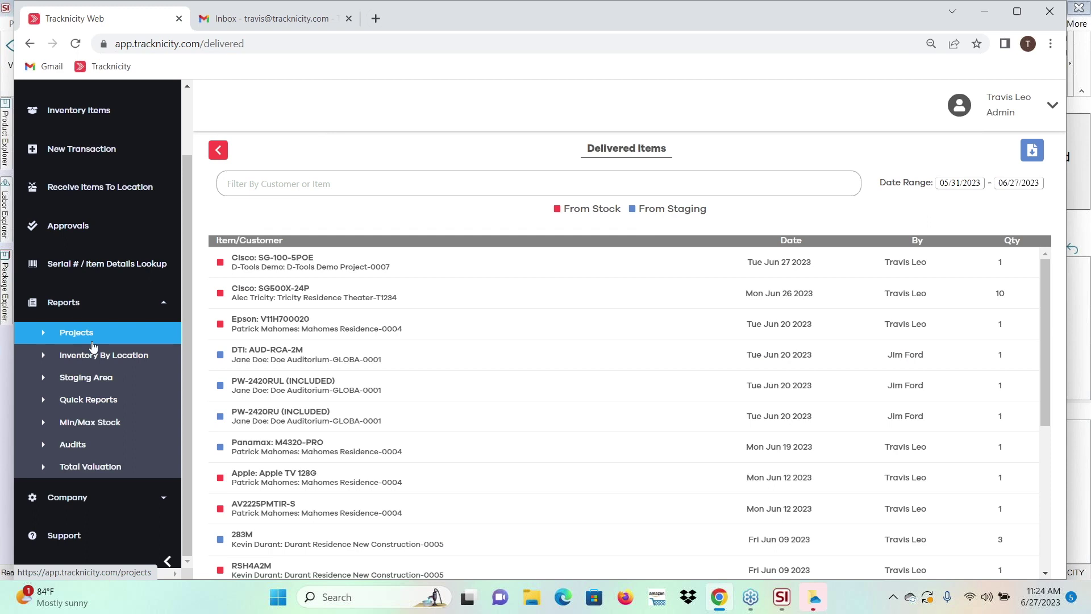
click(93, 345)
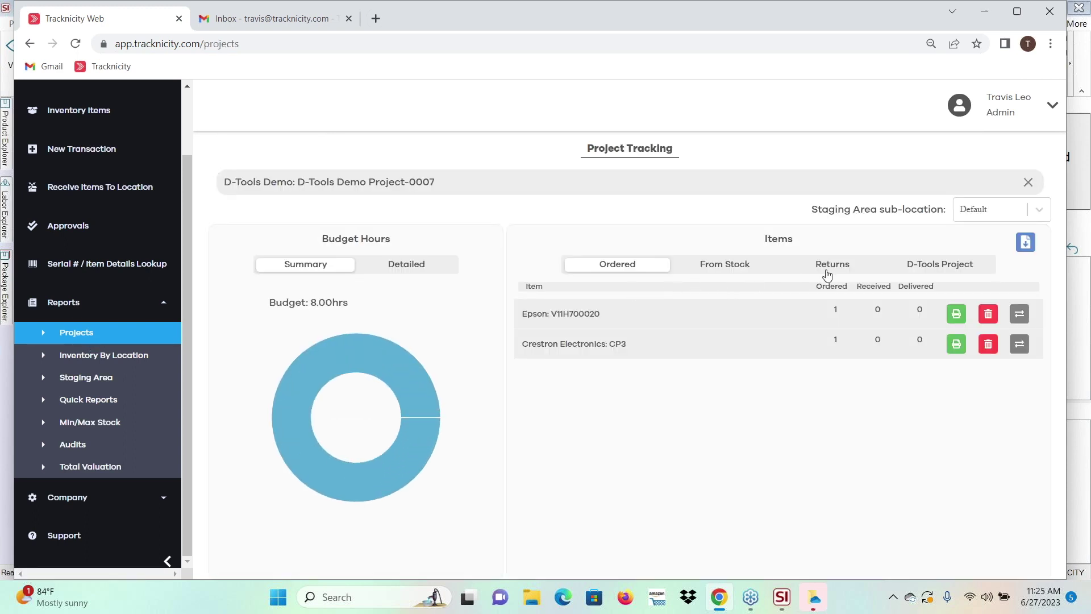
click(833, 270)
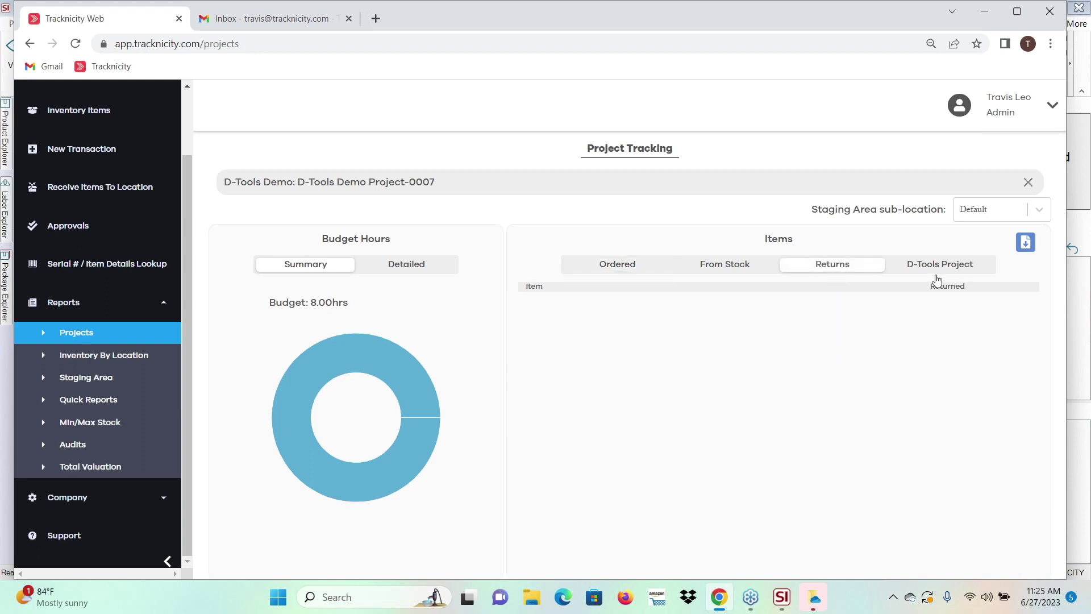
click(943, 266)
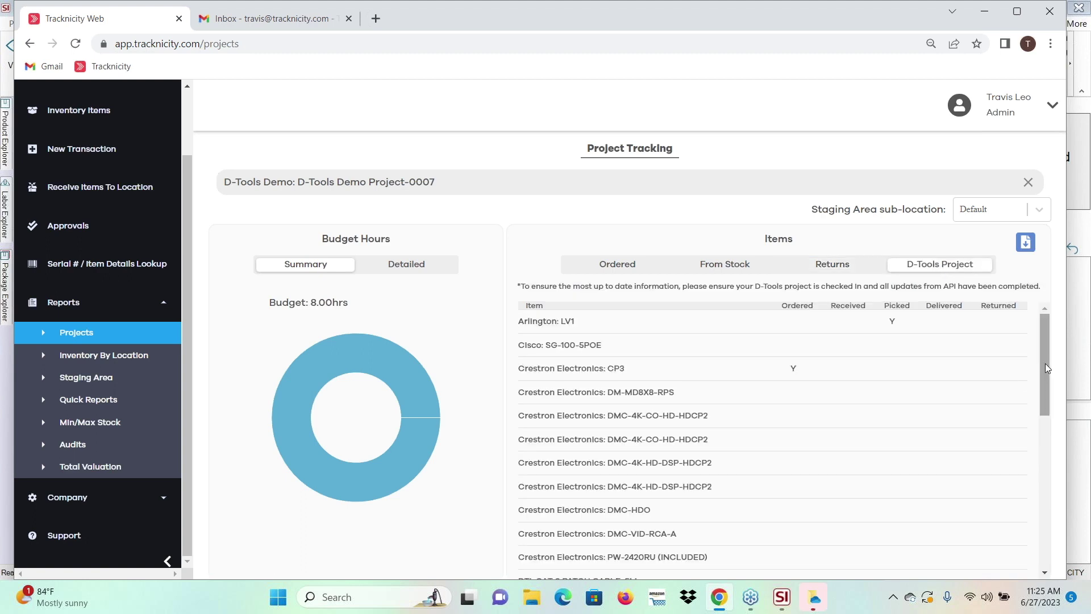
mouse_move(1047, 368)
mouse_down()
mouse_move(1052, 561)
mouse_move(1034, 360)
mouse_up()
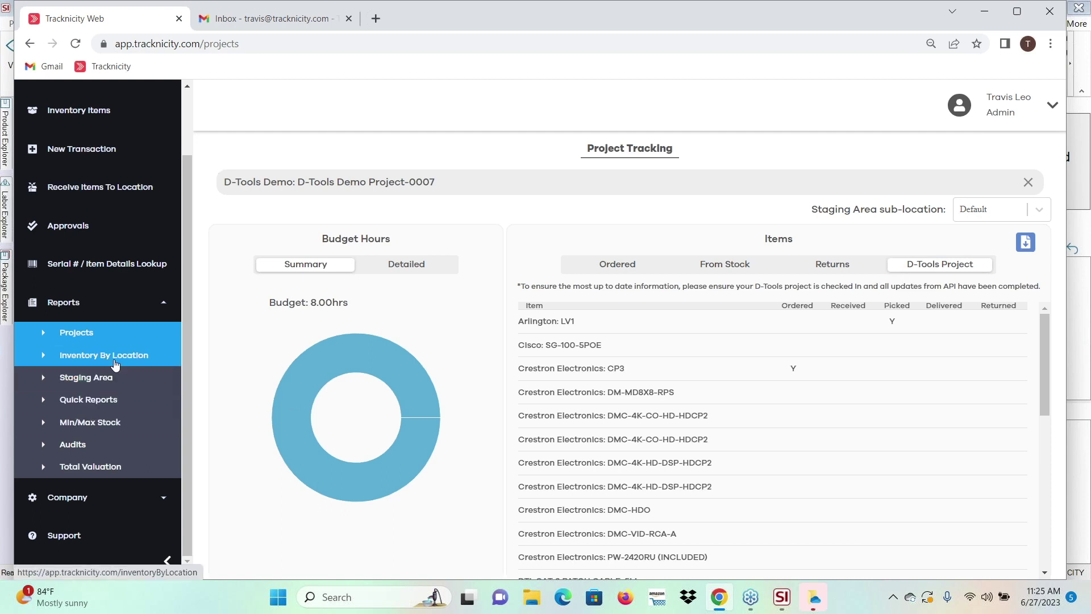
Review inventory by location for All, Warehouse and the Warehouse sub-locations Bin 2, Peg Board Wall, Rack 1 and Shelf 1.
click(115, 362)
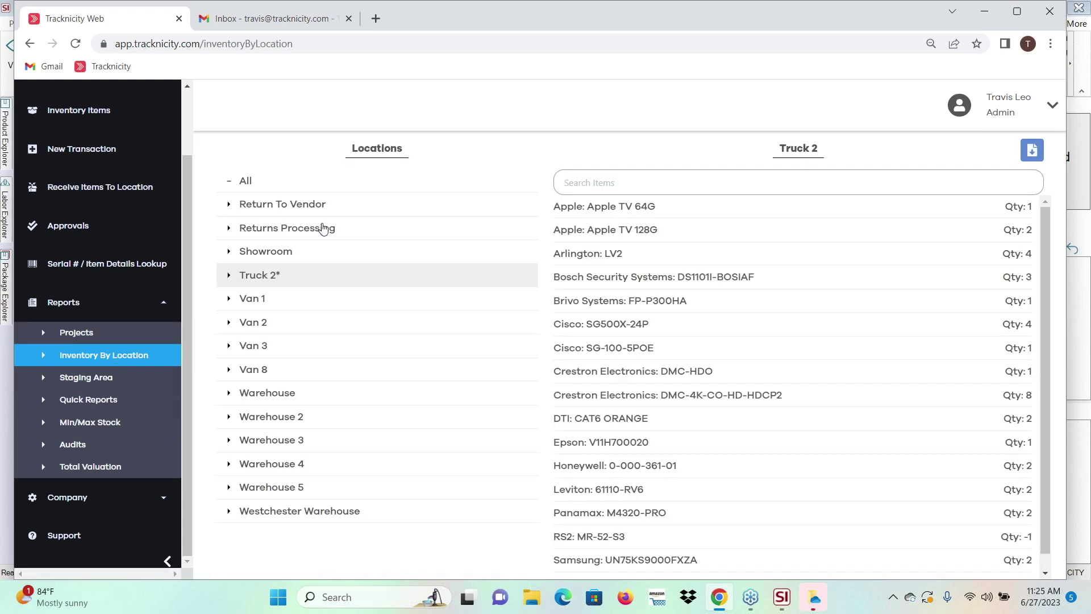
click(261, 182)
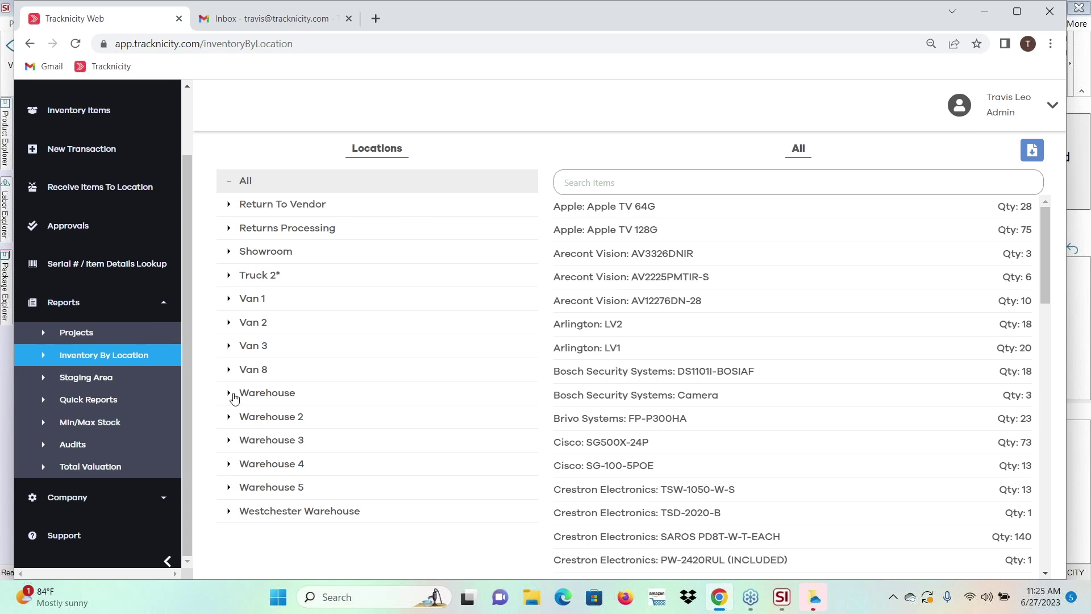
click(228, 396)
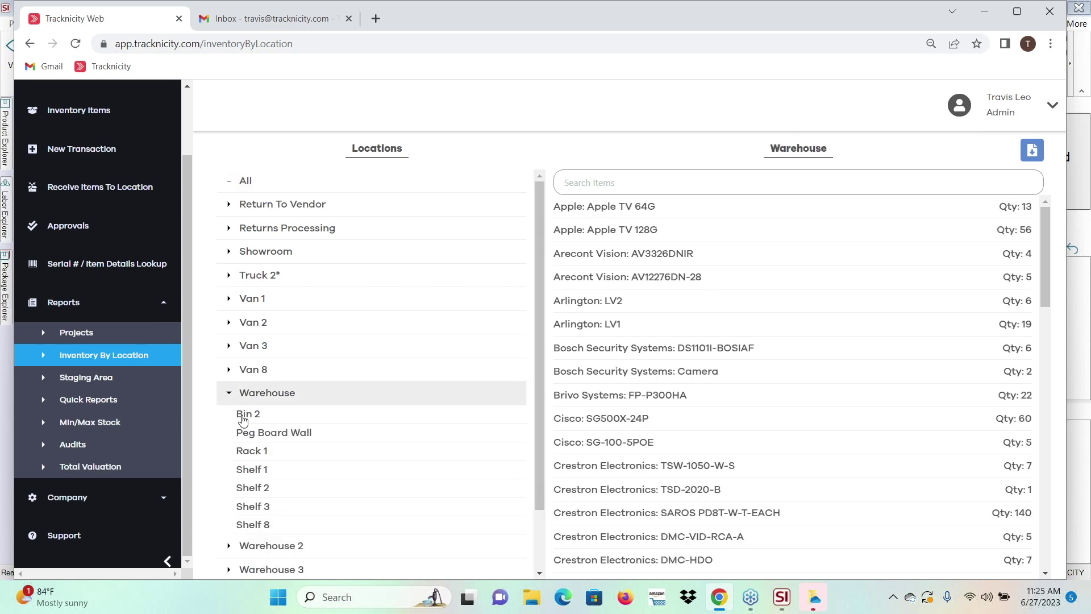
click(244, 420)
click(248, 437)
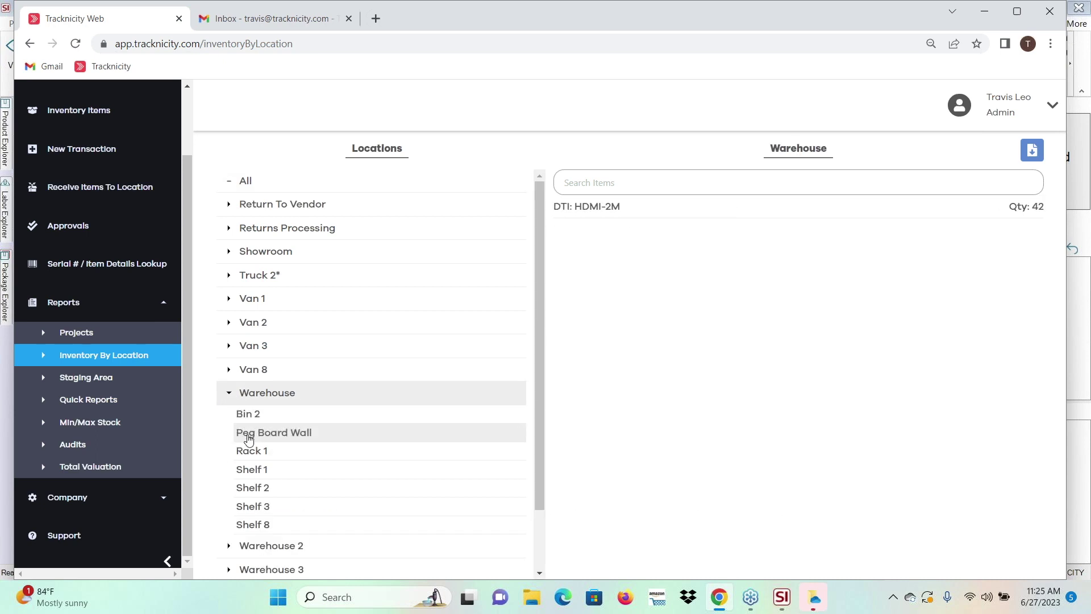
click(244, 453)
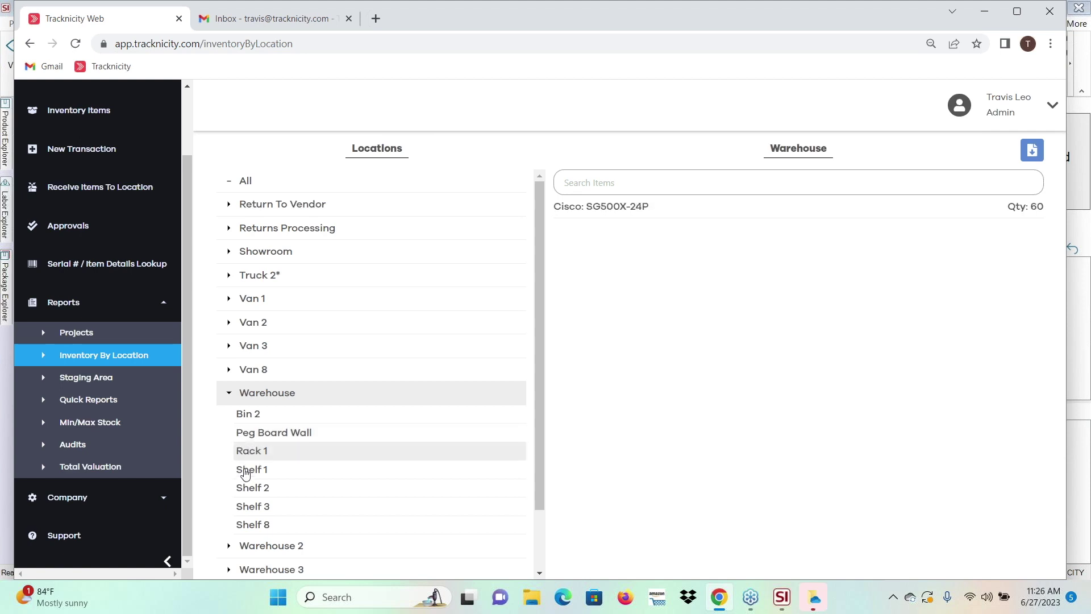
click(245, 473)
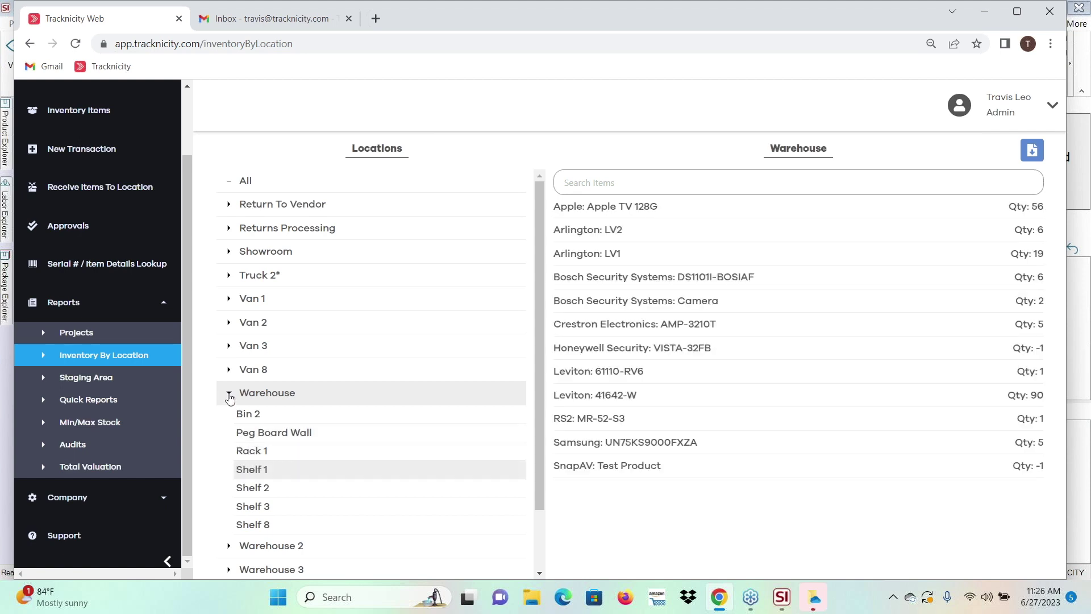
Collapse the Warehouse sub-locations and search the whole Warehouse inventory for "bos".
click(229, 394)
click(634, 181)
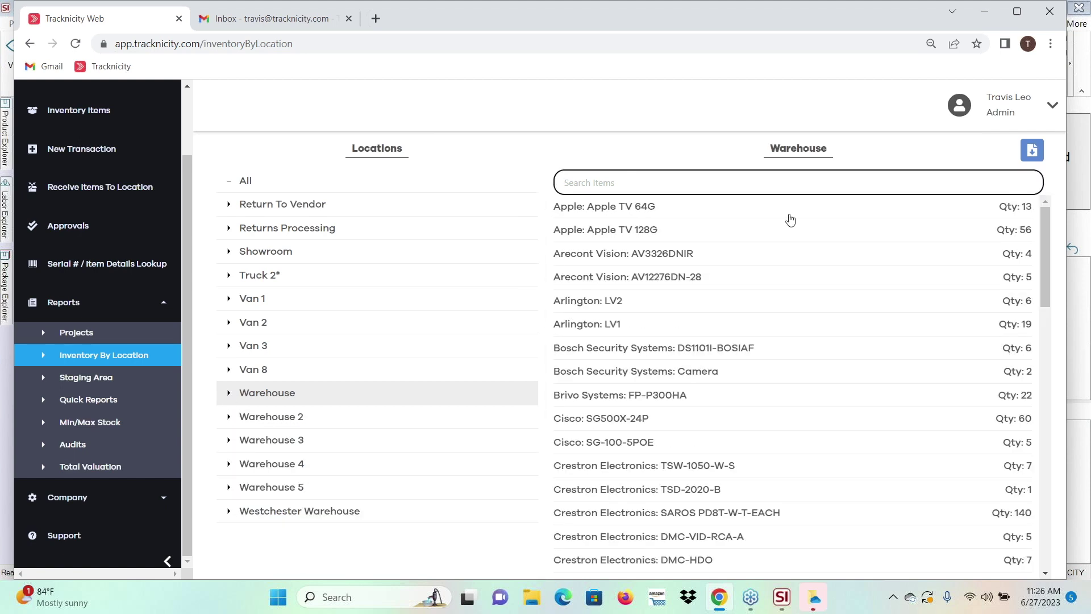
text(bos)
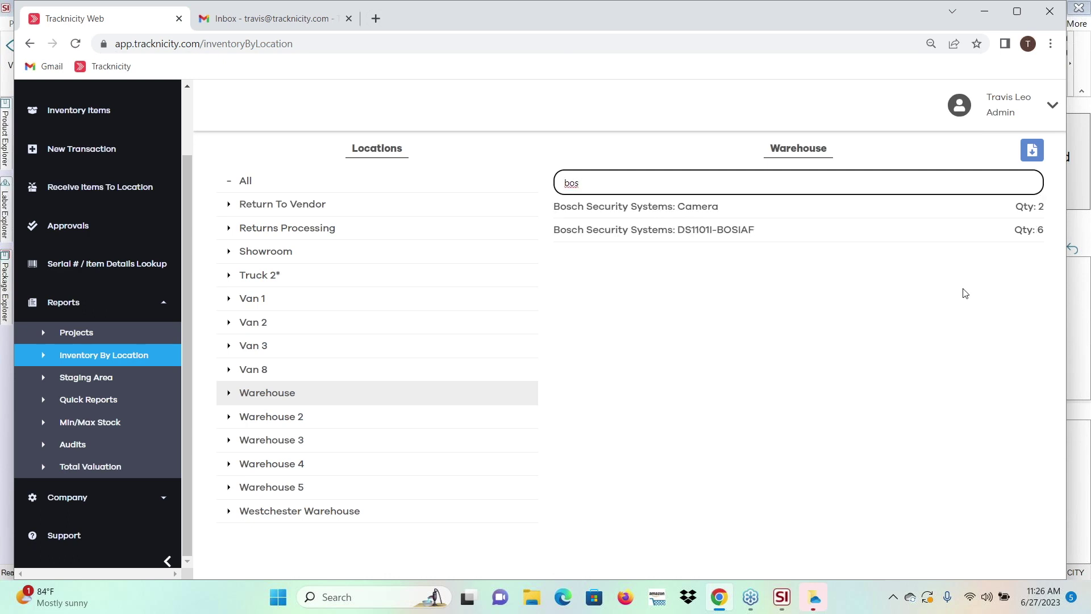
Search the Warehouse inventory for "are" instead of "bos", and clear the search to list all items again.
key(BackSpace)
key(BackSpace)
key(BackSpace)
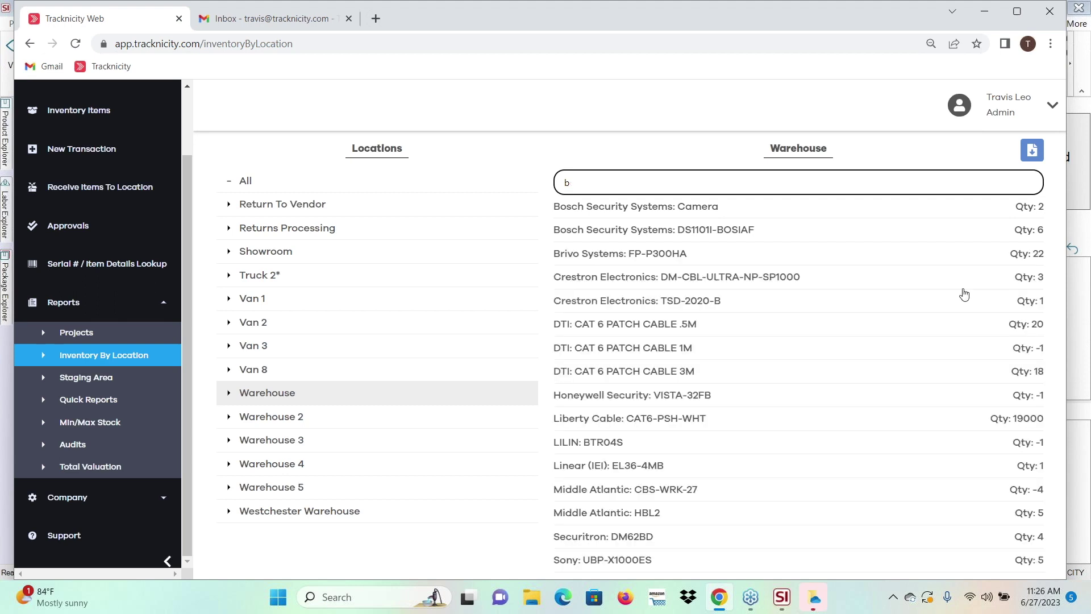
text(are)
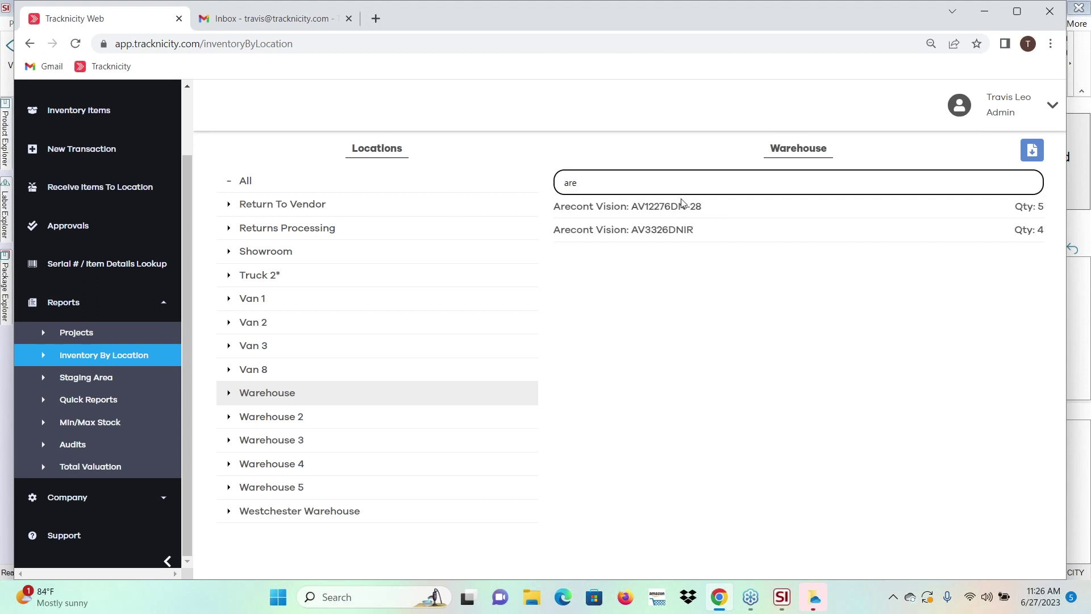
key(BackSpace)
key(BackSpace)
key(BackSpace)
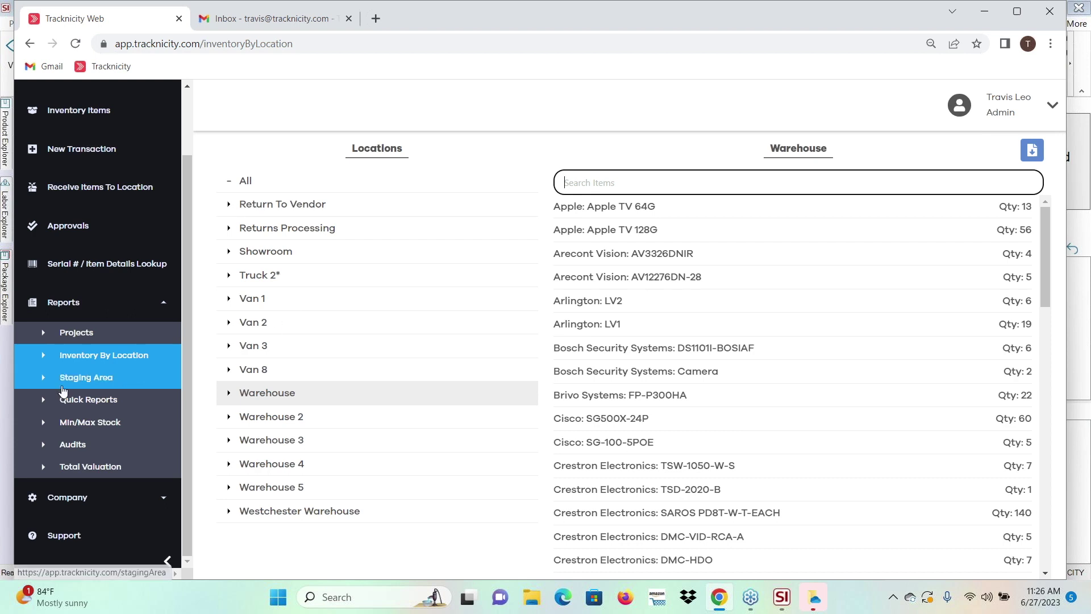
Review the Staging Area report's quantity, received and delivered values across the customer projects.
click(101, 379)
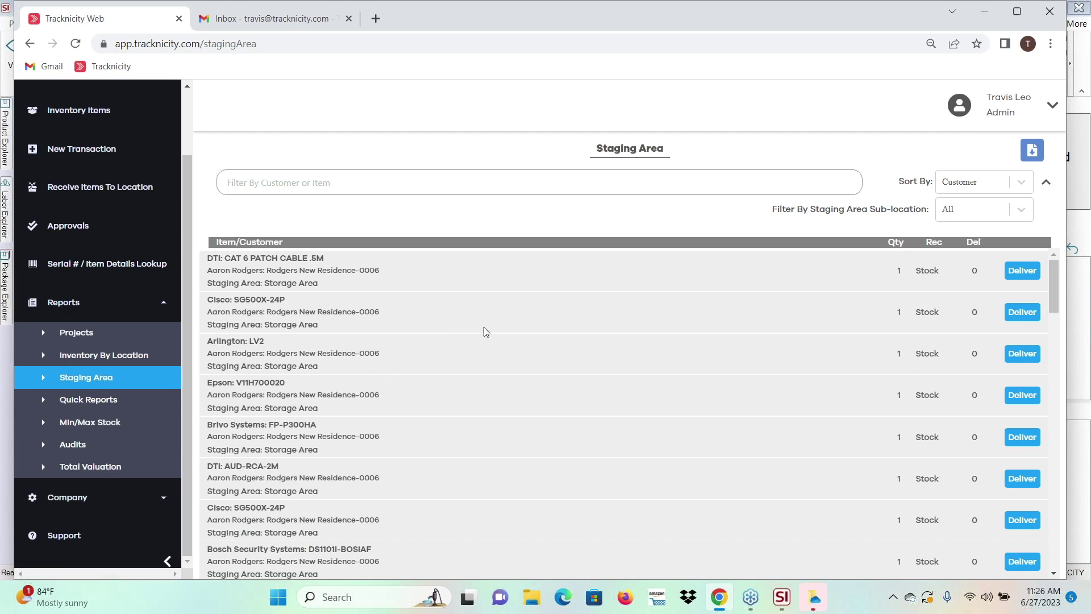
scroll(486, 332, down, 7)
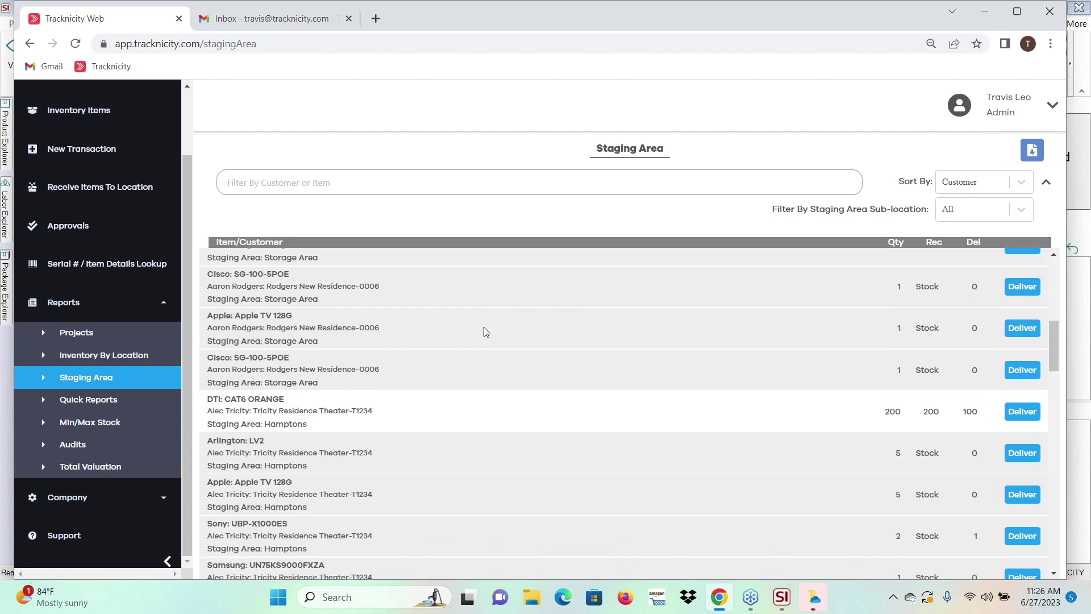
scroll(486, 332, down, 1)
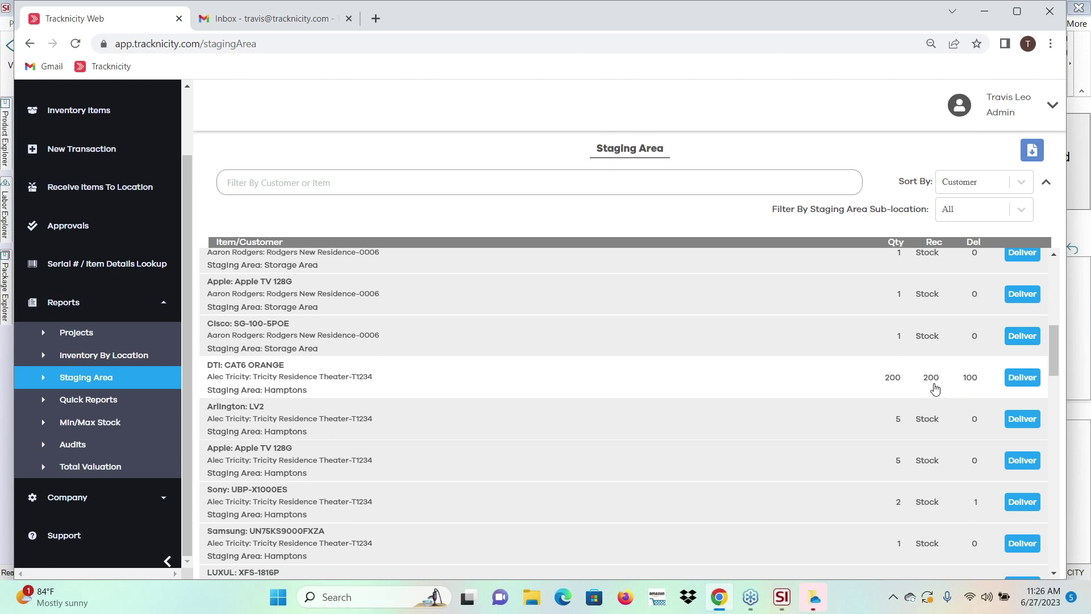
scroll(935, 388, down, 3)
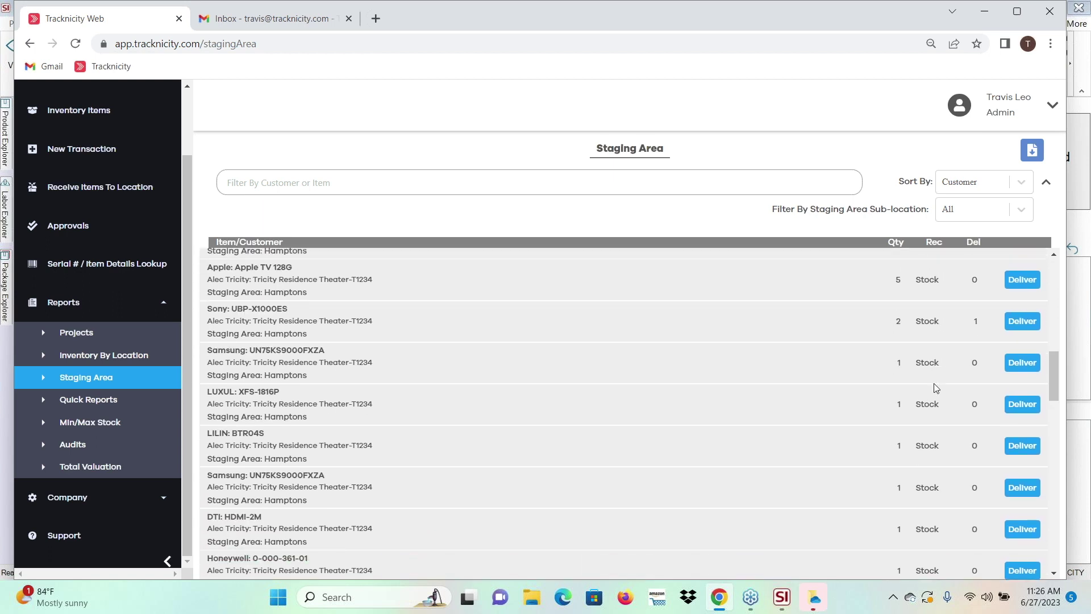
scroll(909, 327, down, 5)
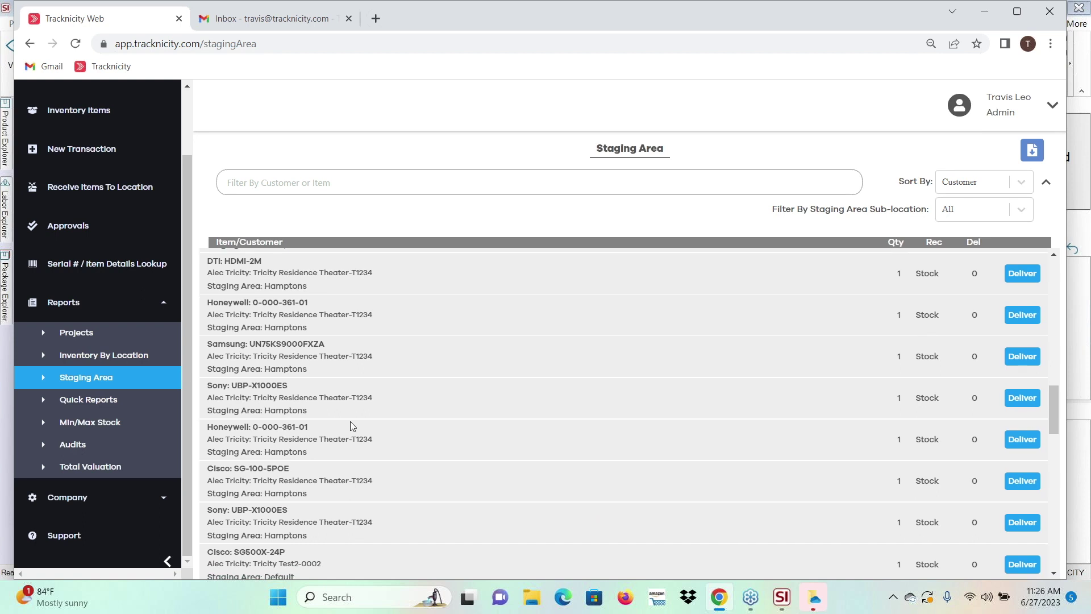
Review the Value By Location quick report and return to the list of quick reports.
click(88, 399)
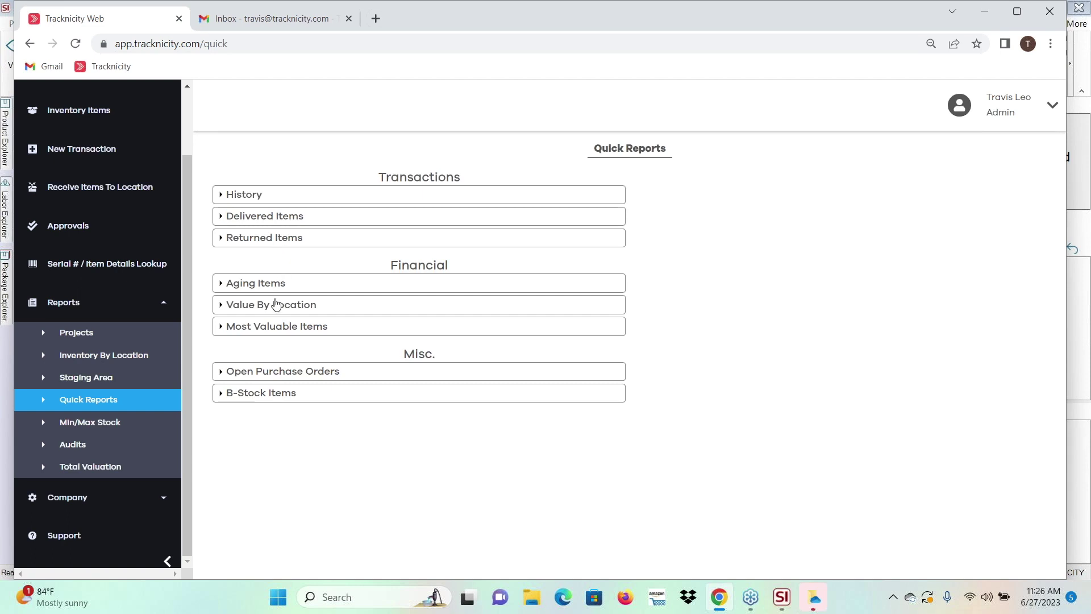
click(276, 308)
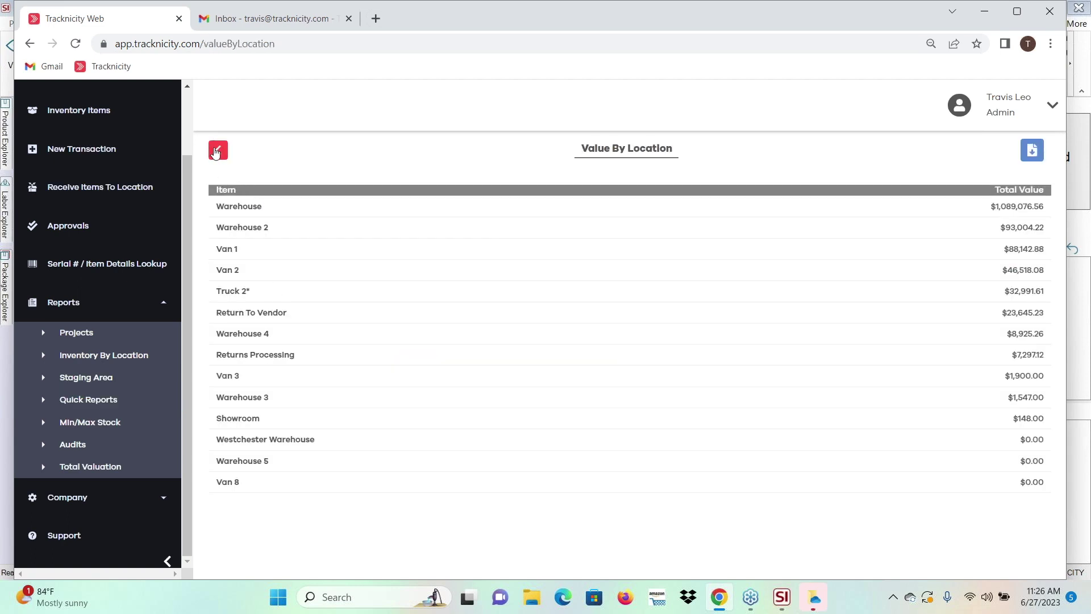
click(217, 151)
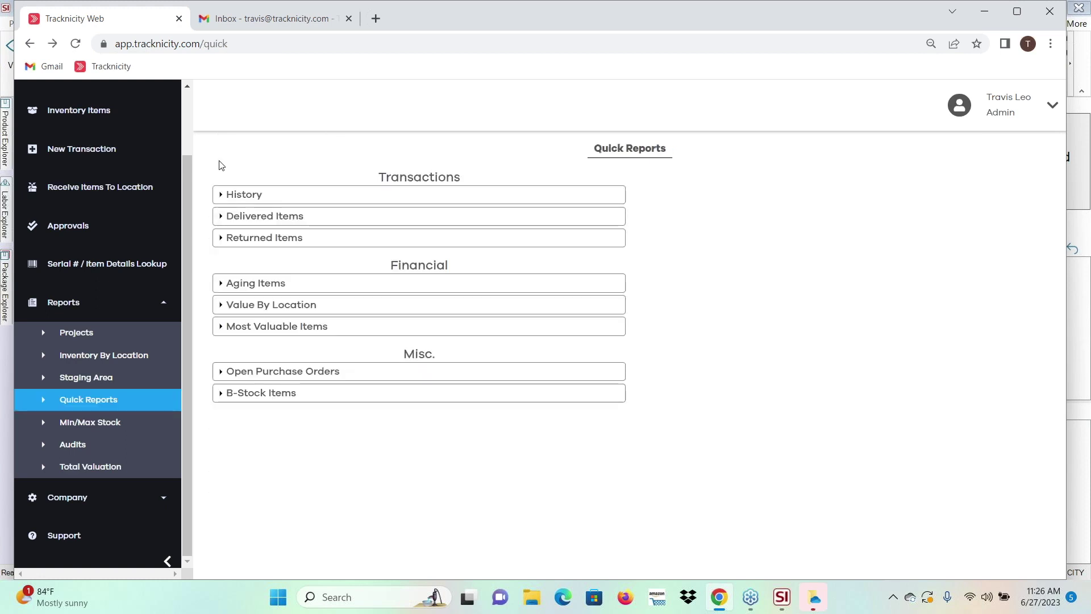
Review the Most Valuable Items and B-Stock Items quick reports and return to the quick reports list.
click(265, 328)
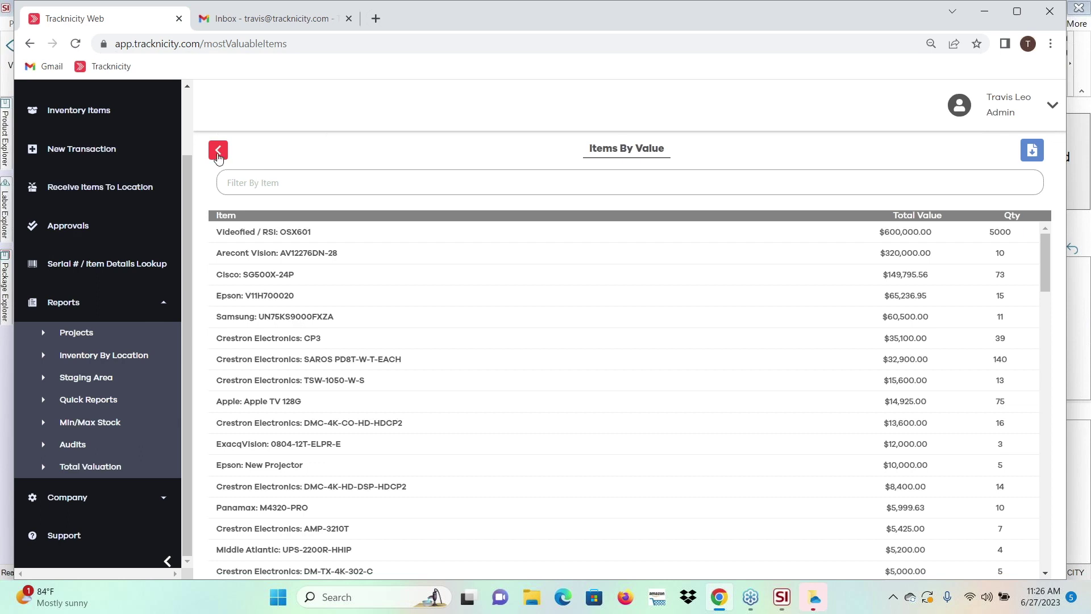
click(219, 151)
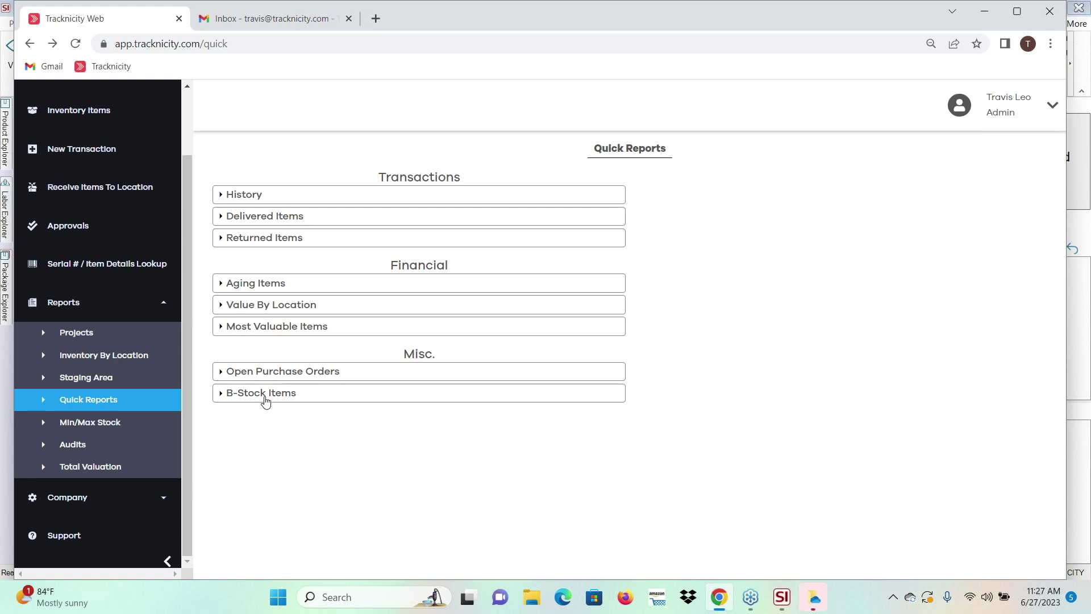
click(265, 402)
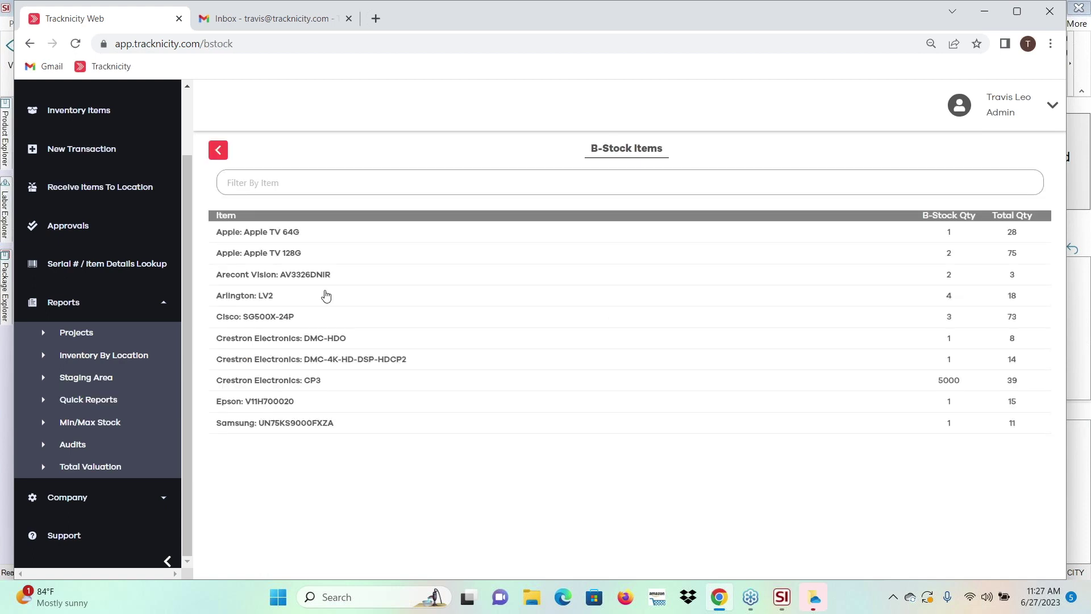
click(230, 150)
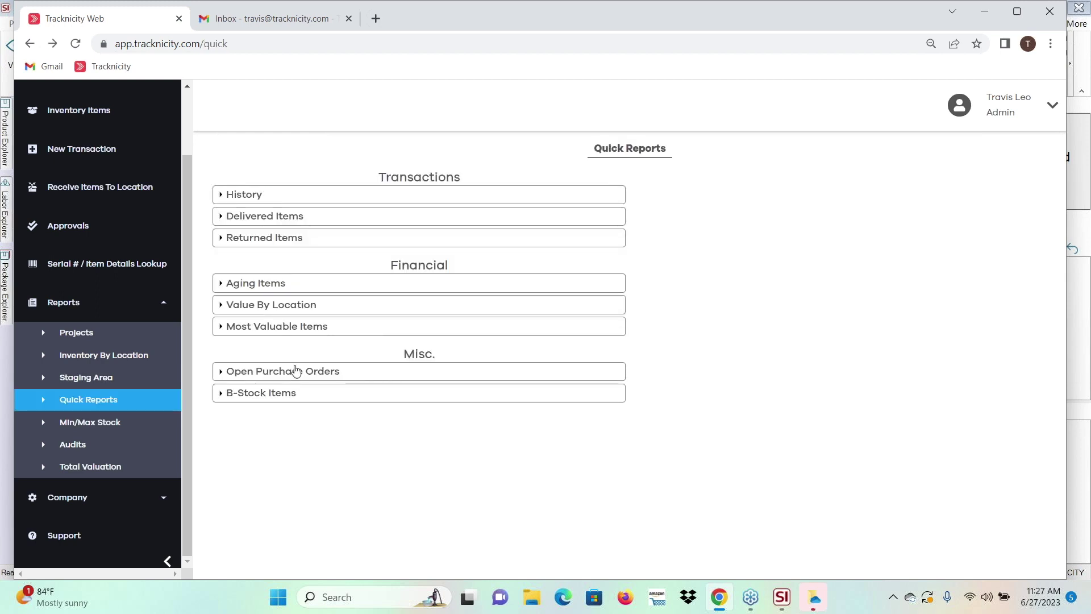
Review the Open Purchase Orders quick report and the Min/Max Stock report.
click(292, 374)
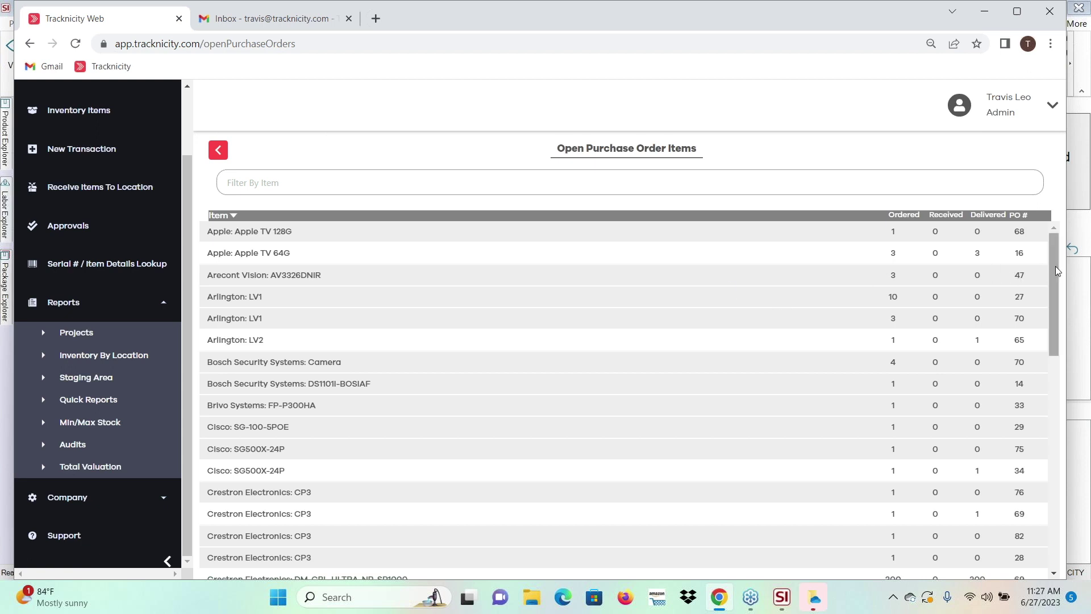
drag(1057, 271, 1019, 345)
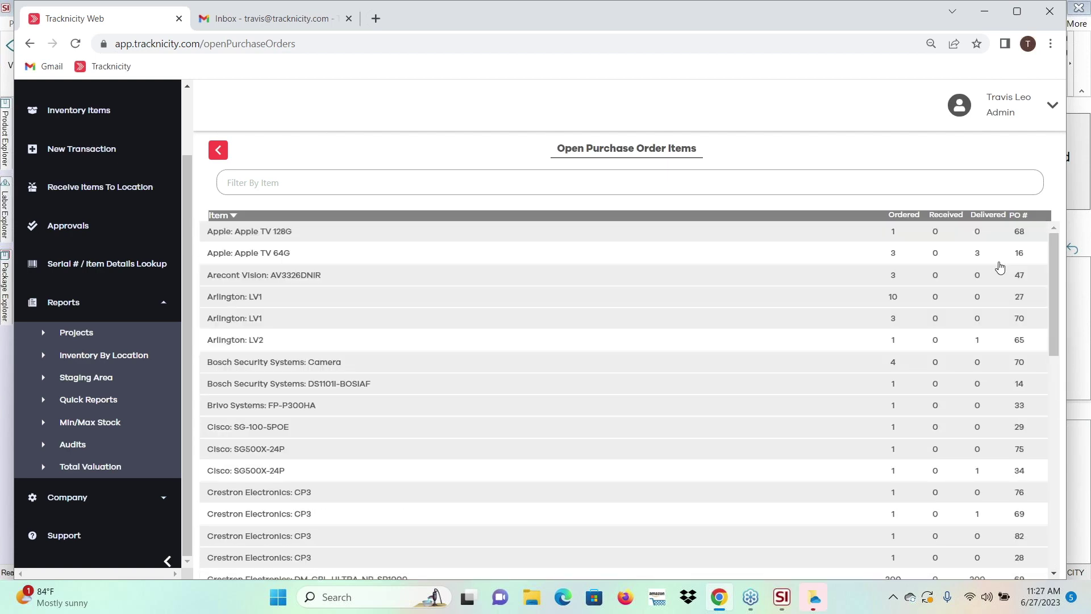
click(218, 150)
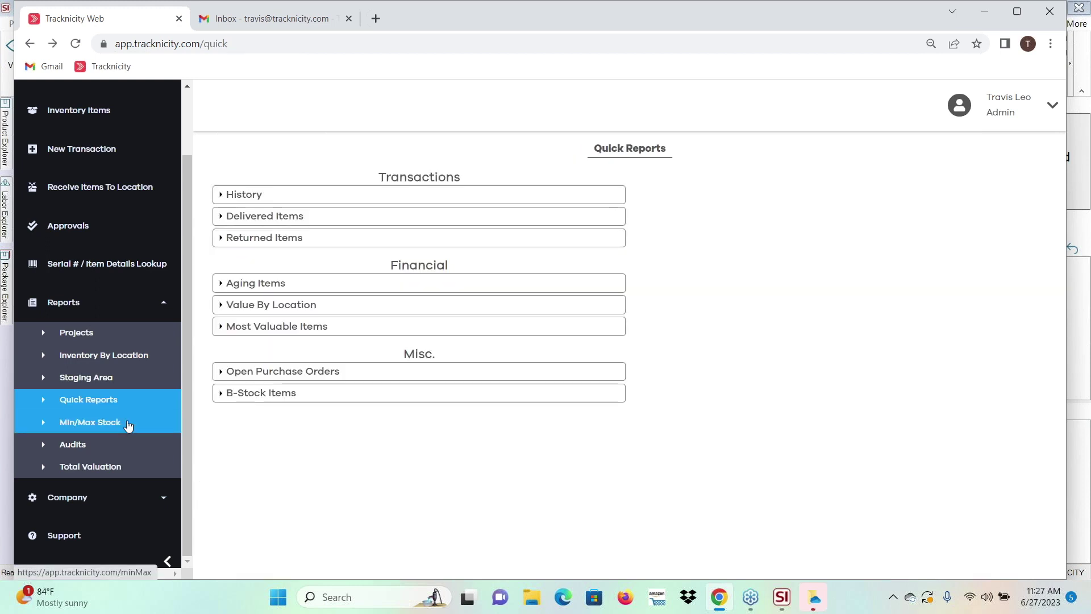
click(124, 425)
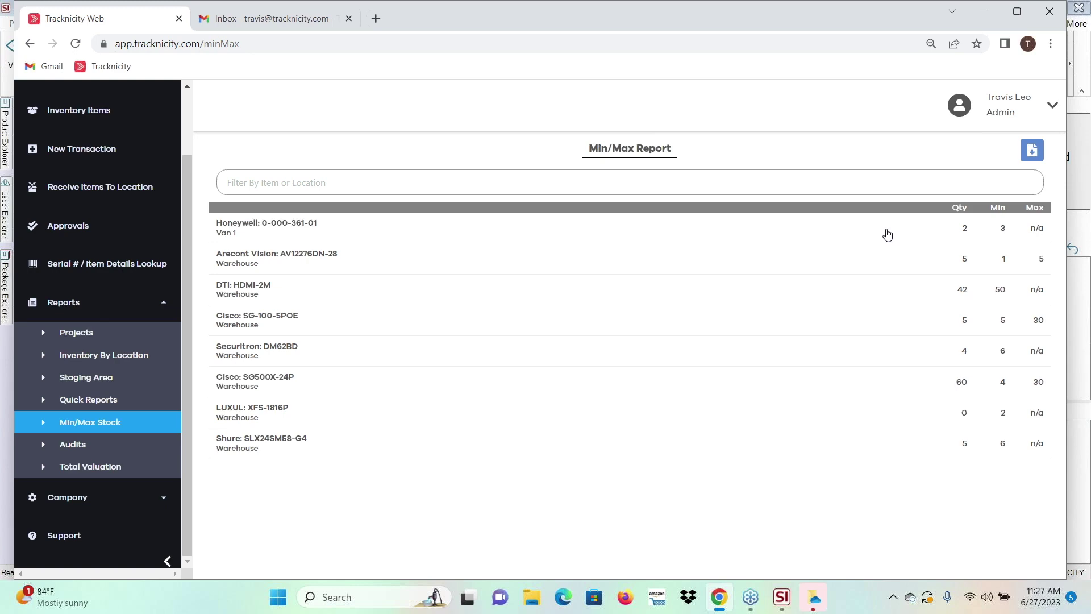
Switch to the D-Tools Project Editor, close D-Tools Demo Project and check it in.
key(super+Tab)
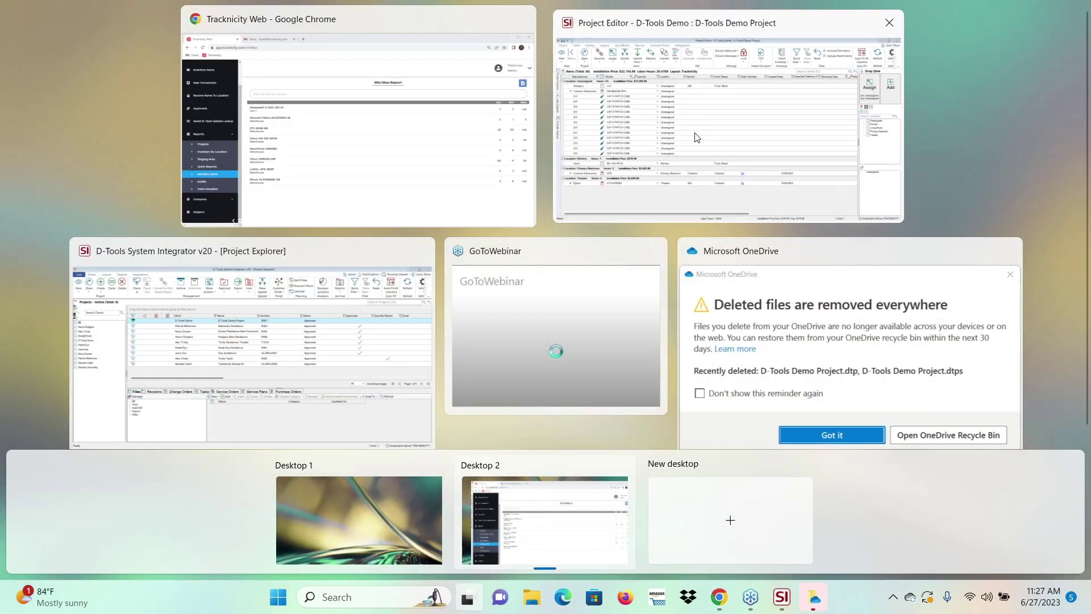
click(696, 138)
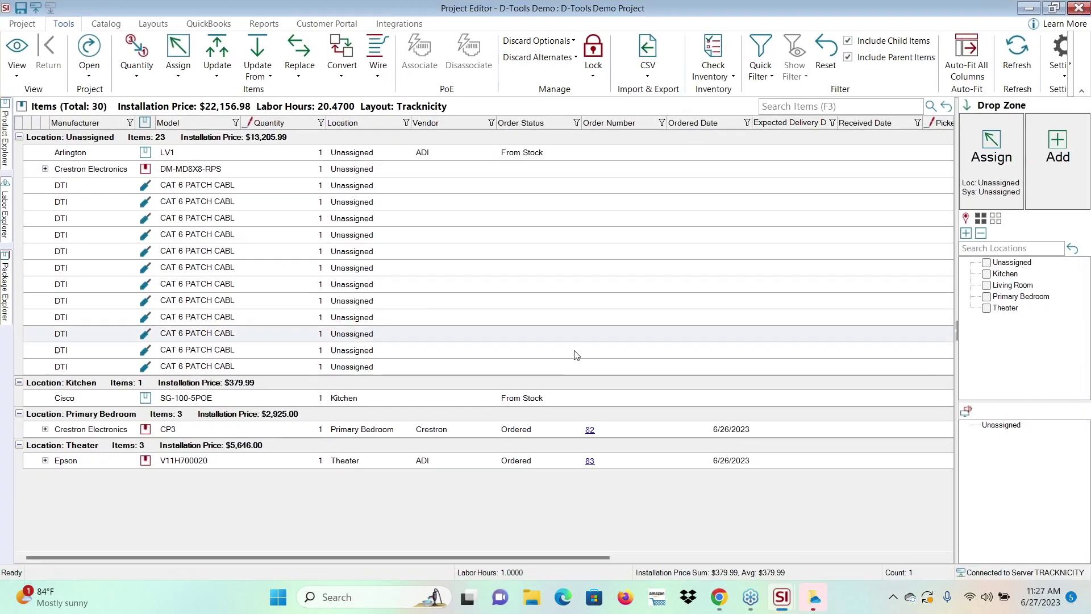
click(1078, 10)
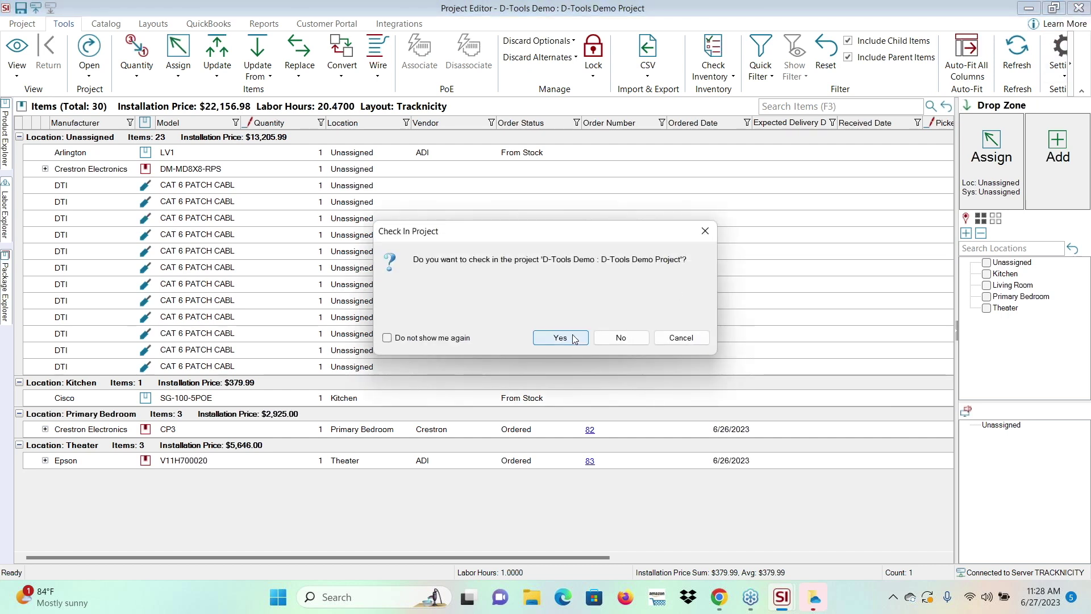
click(560, 338)
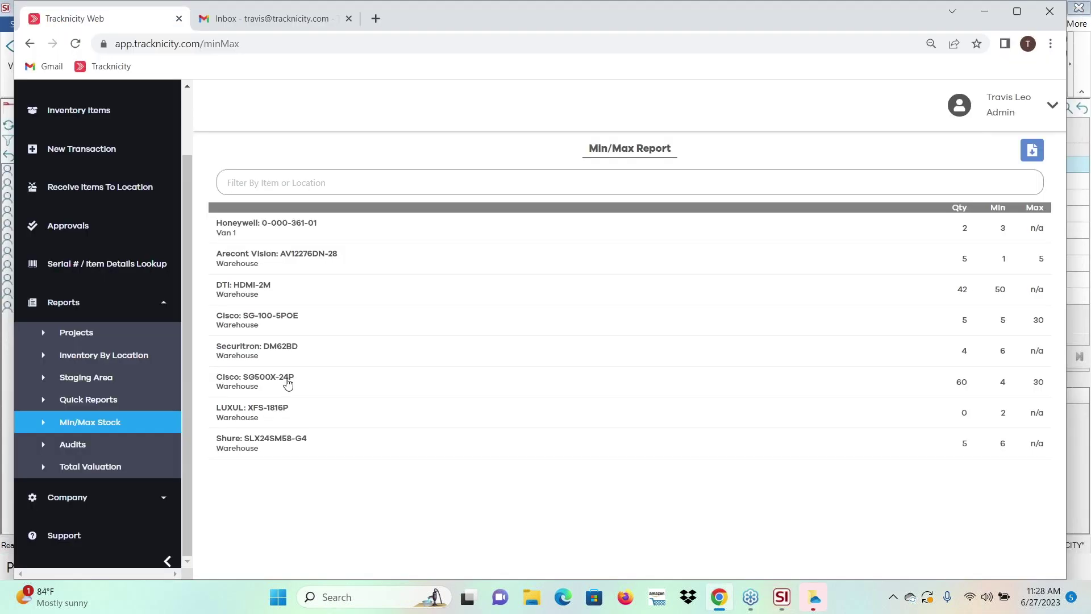
Switch to D-Tools System Integrator, open the product catalog and select the Honeywell 0-000-361-01.
click(782, 596)
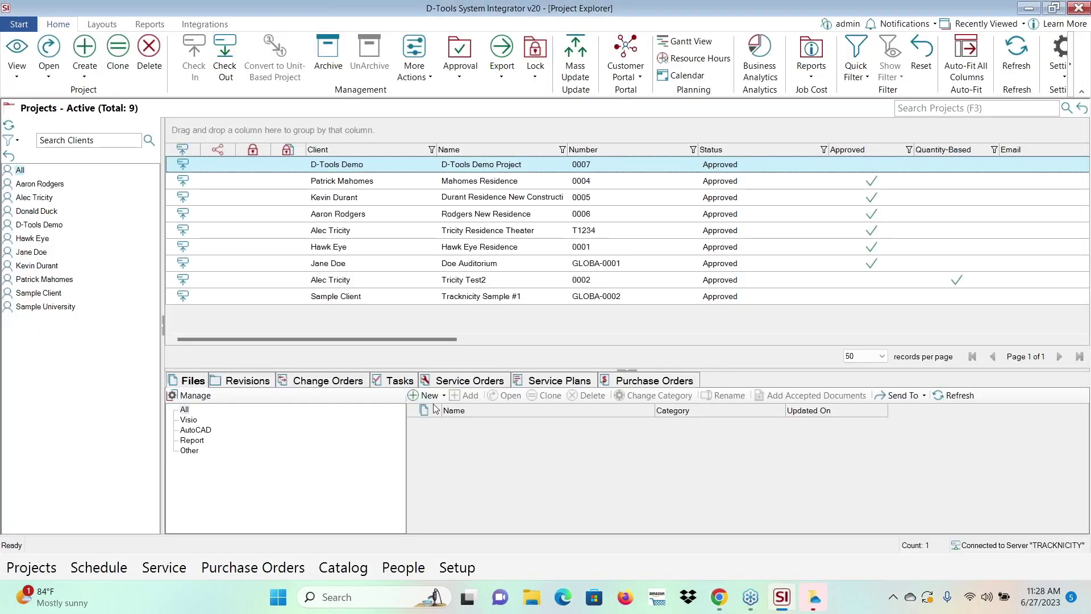
click(343, 567)
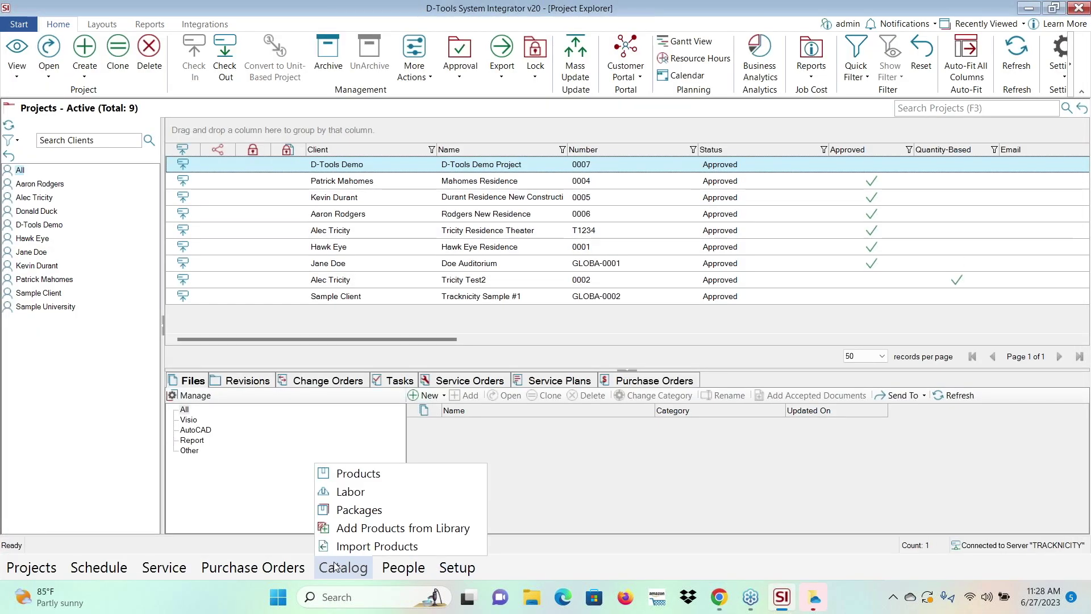
click(360, 471)
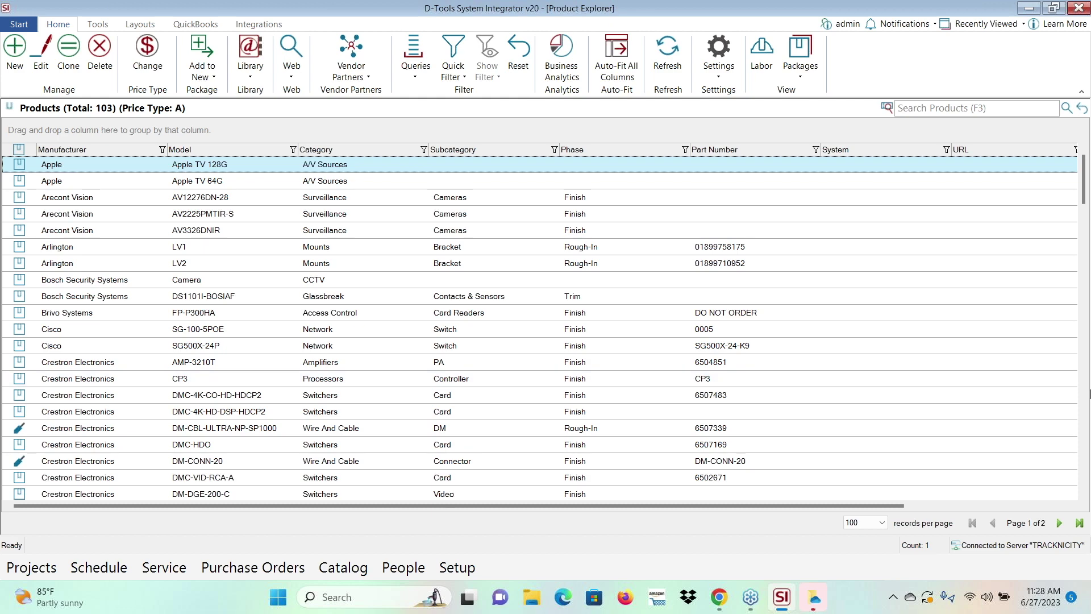
click(1082, 397)
click(1083, 397)
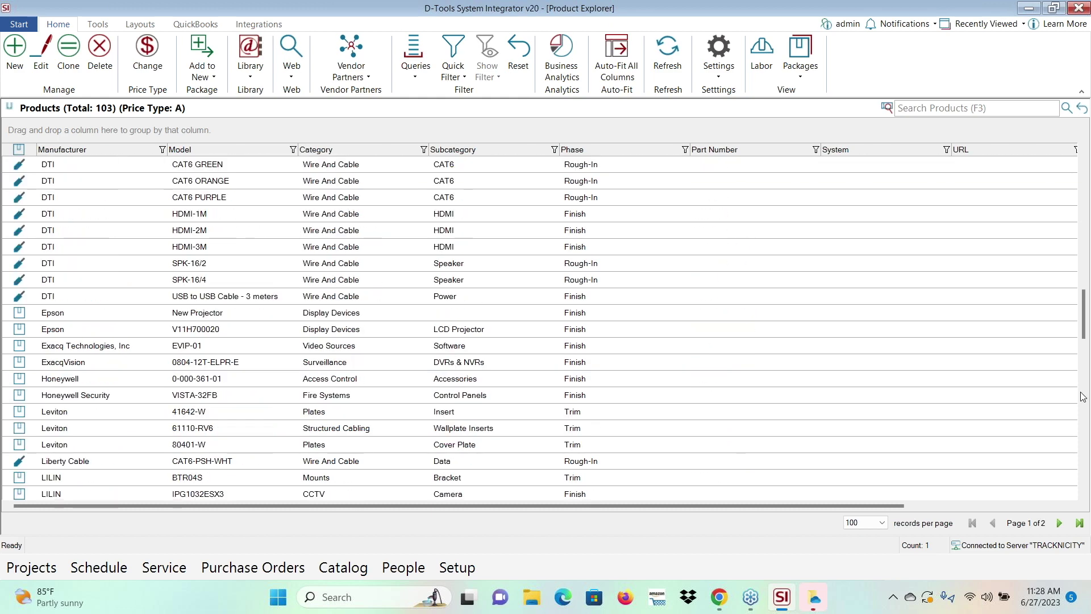
click(490, 380)
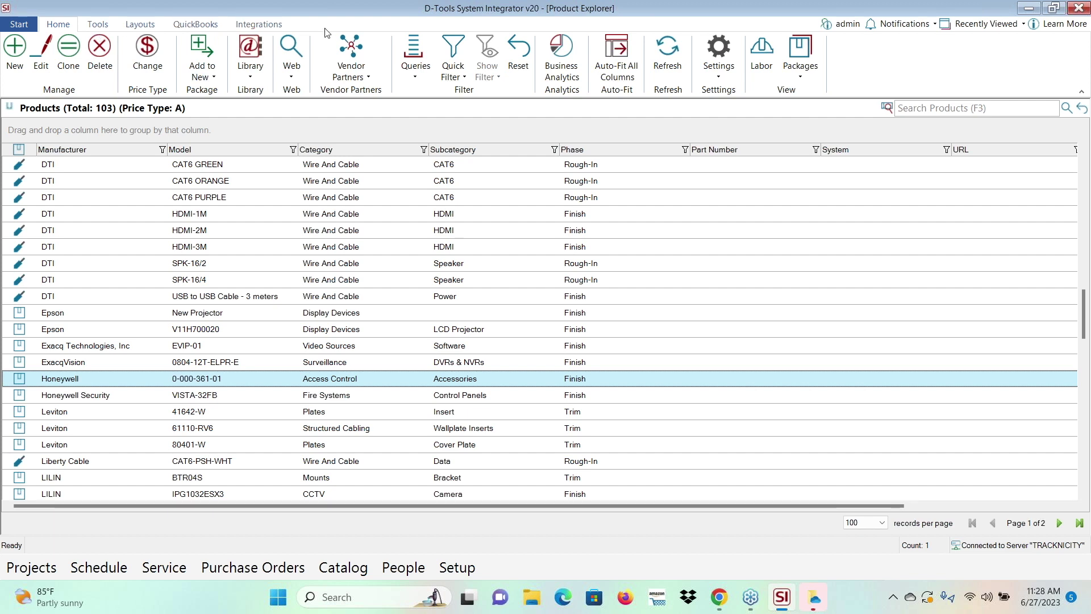
Check the Tracknicity inventory of the selected Honeywell product by location and project, and close the inventory details.
click(268, 26)
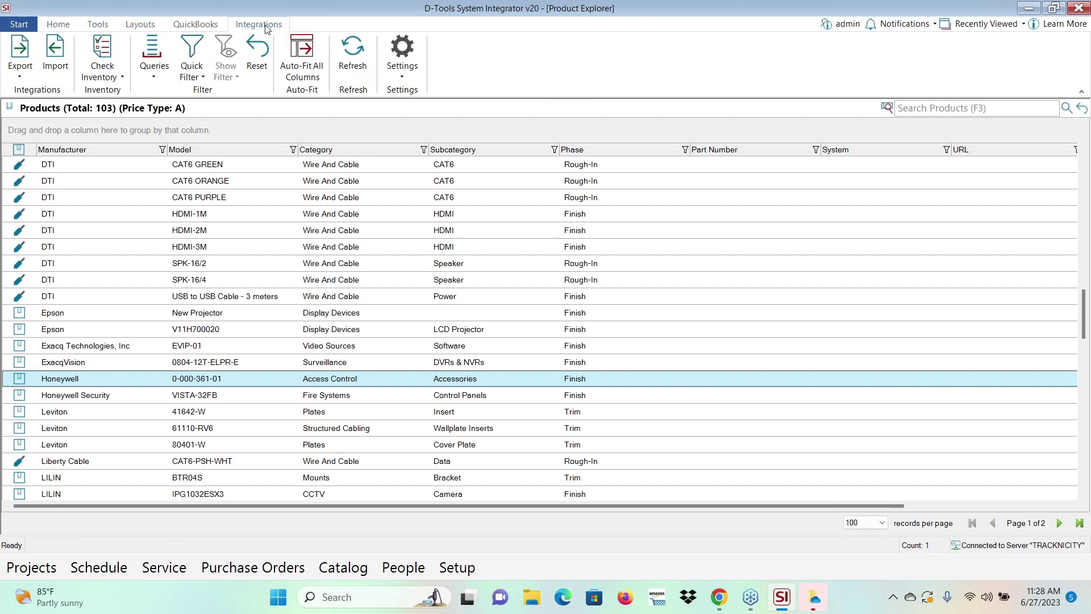
click(104, 84)
click(110, 114)
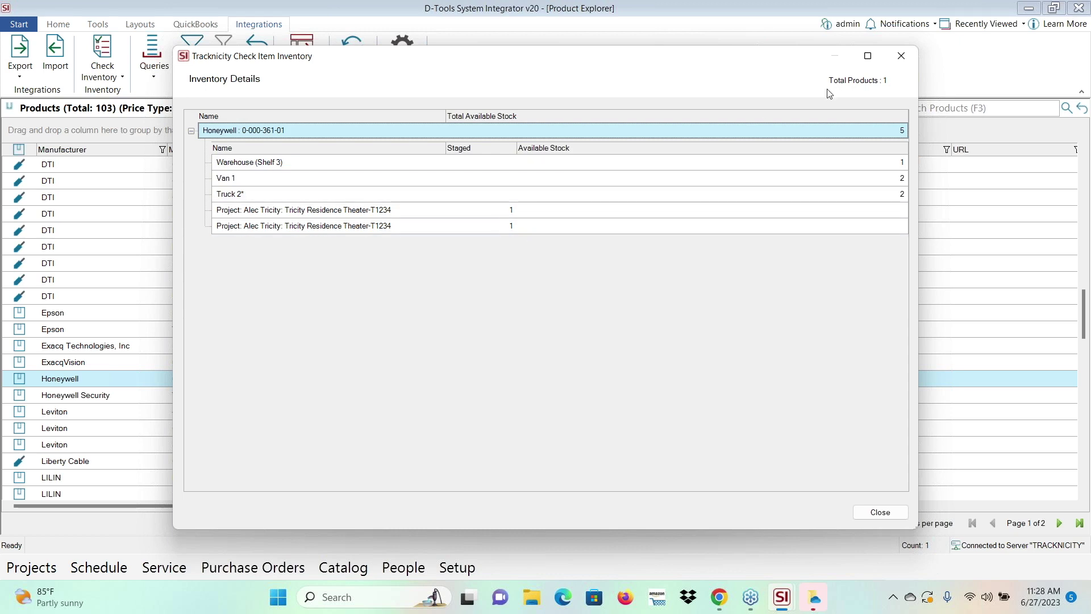
click(903, 54)
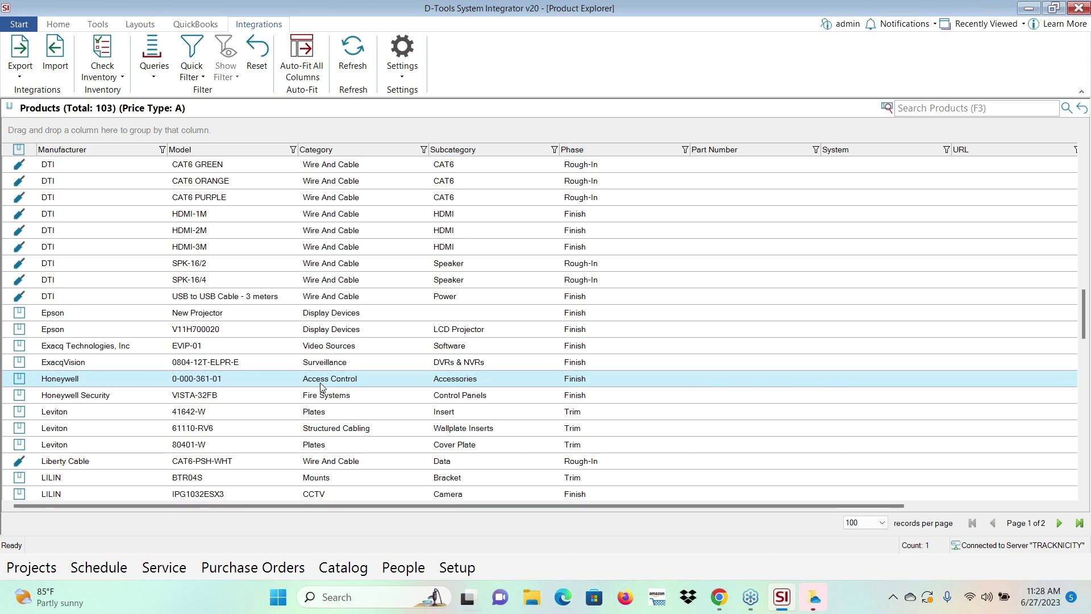
Switch to Tracknicity in the browser and examine the Warehouse audit report of Fri Jan 13 2023.
key(super+Tab)
click(721, 110)
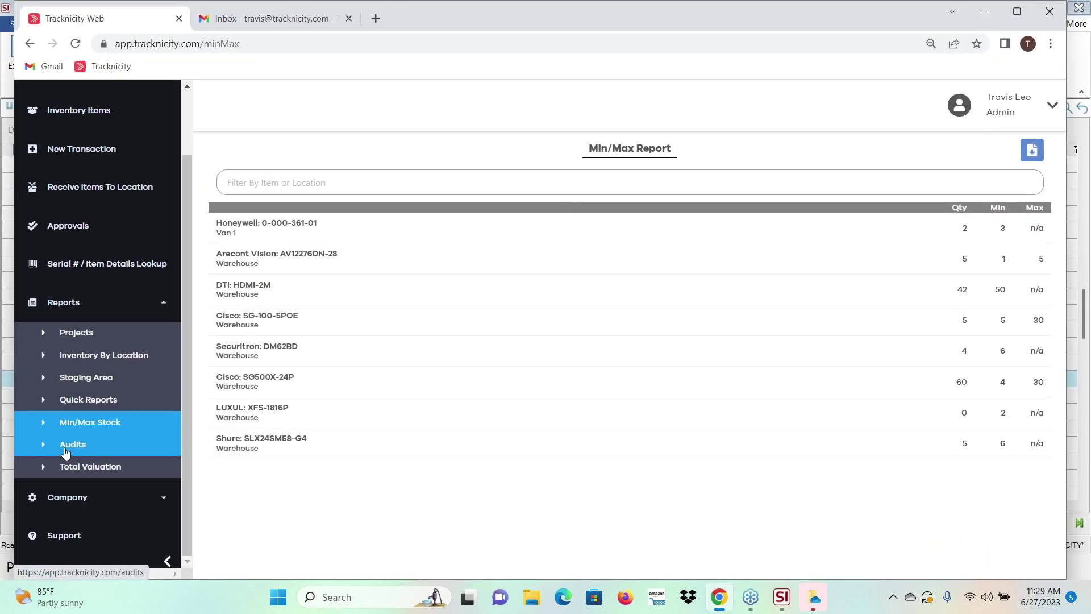
click(78, 450)
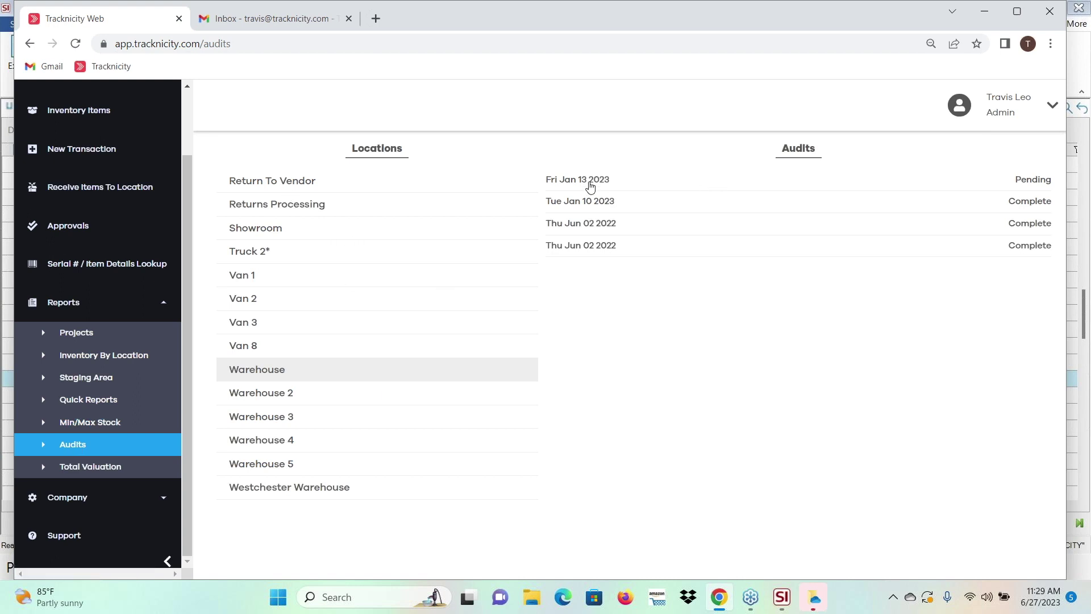
click(591, 183)
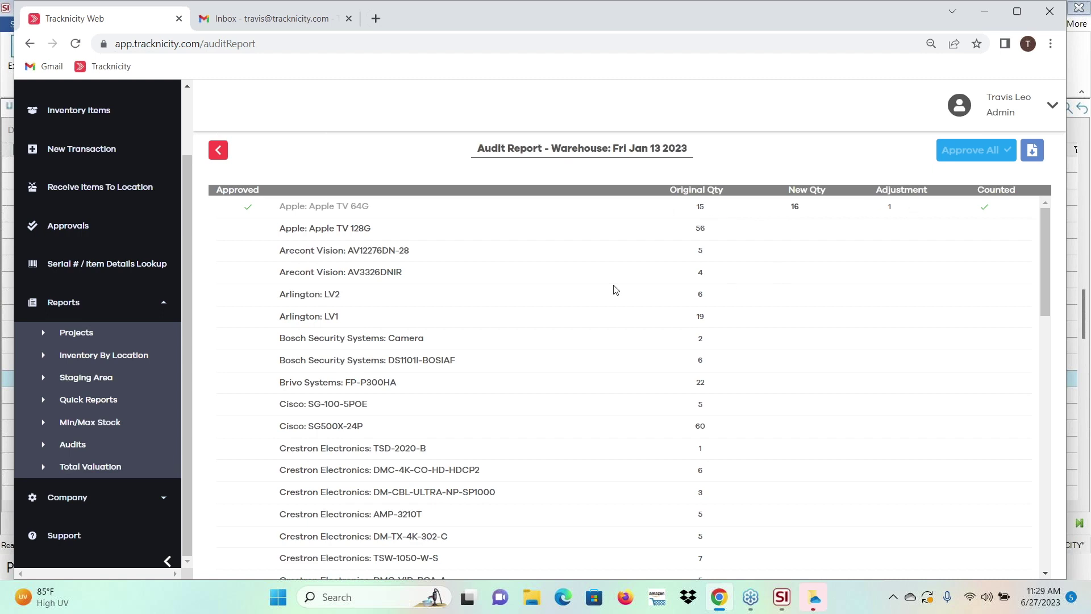
scroll(614, 290, down, 6)
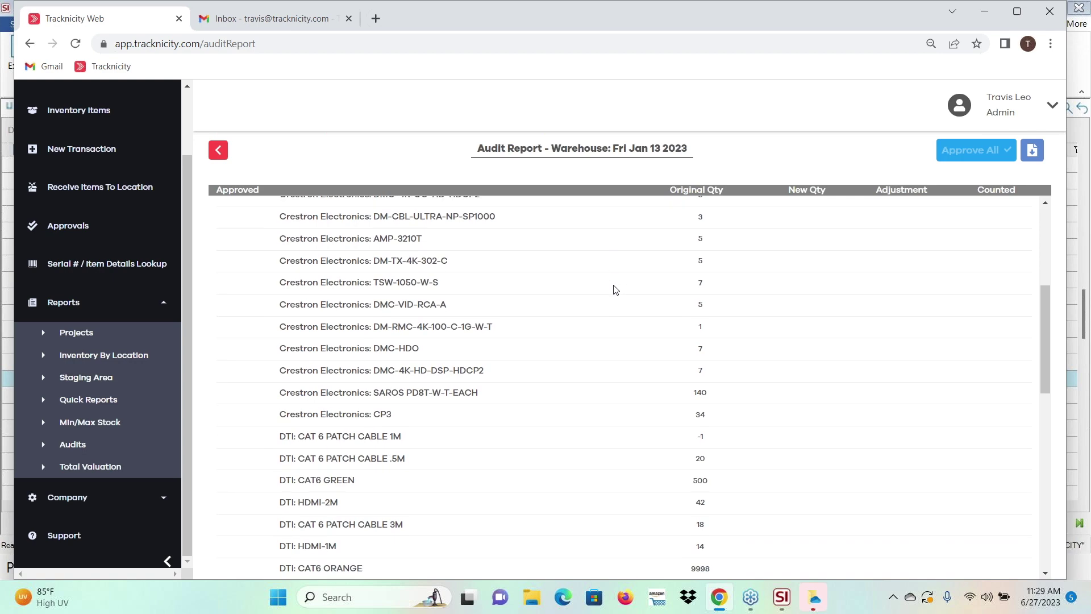
Open the Total Valuation report and examine the inventory and staging totals and their history.
scroll(615, 290, up, 6)
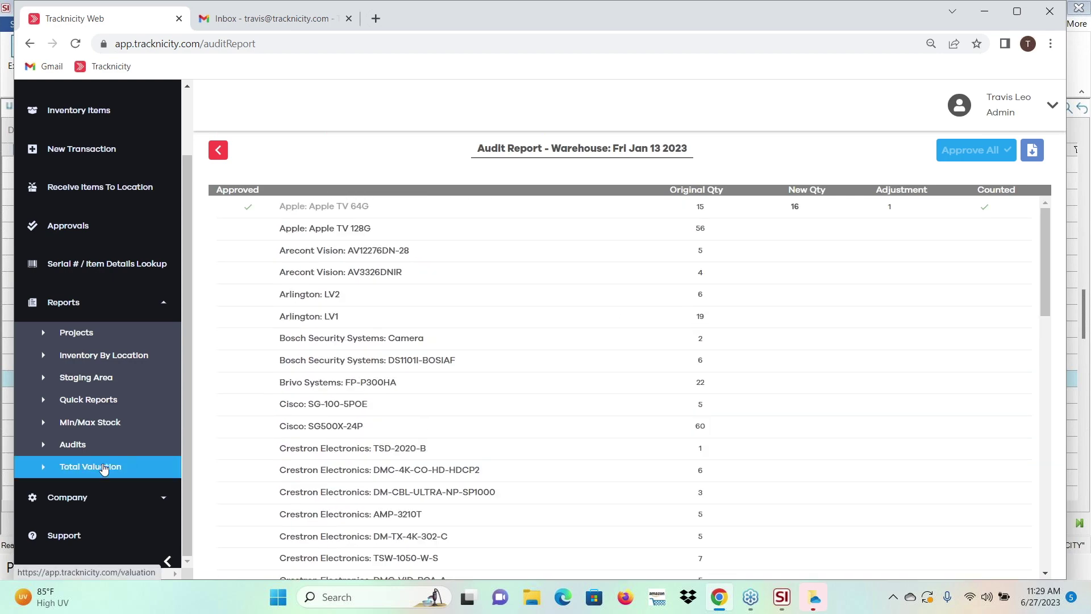
click(104, 466)
mouse_move(748, 319)
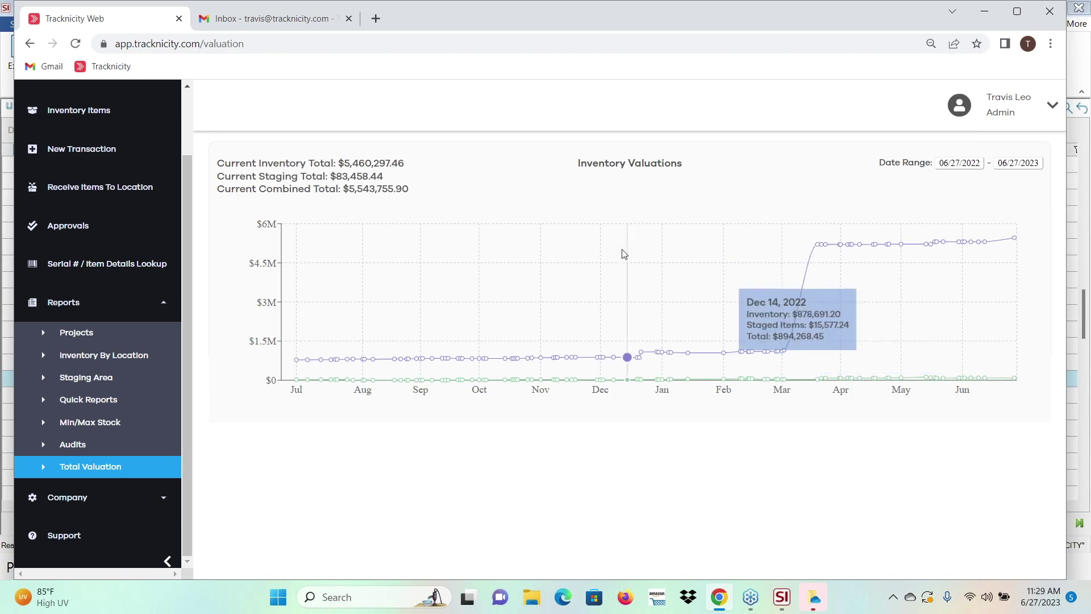
mouse_move(781, 243)
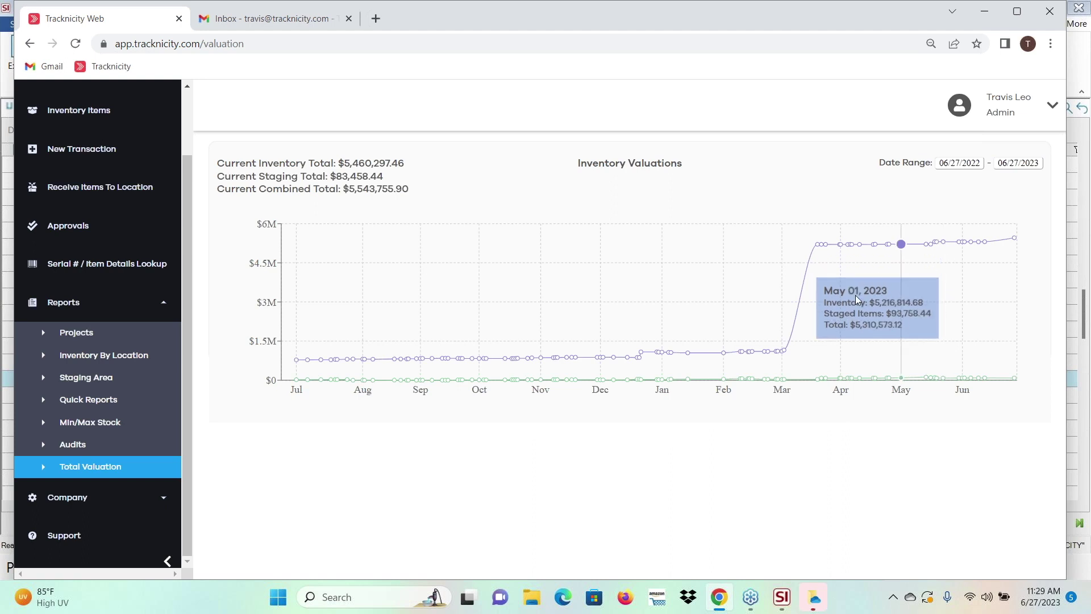
drag(383, 175, 337, 182)
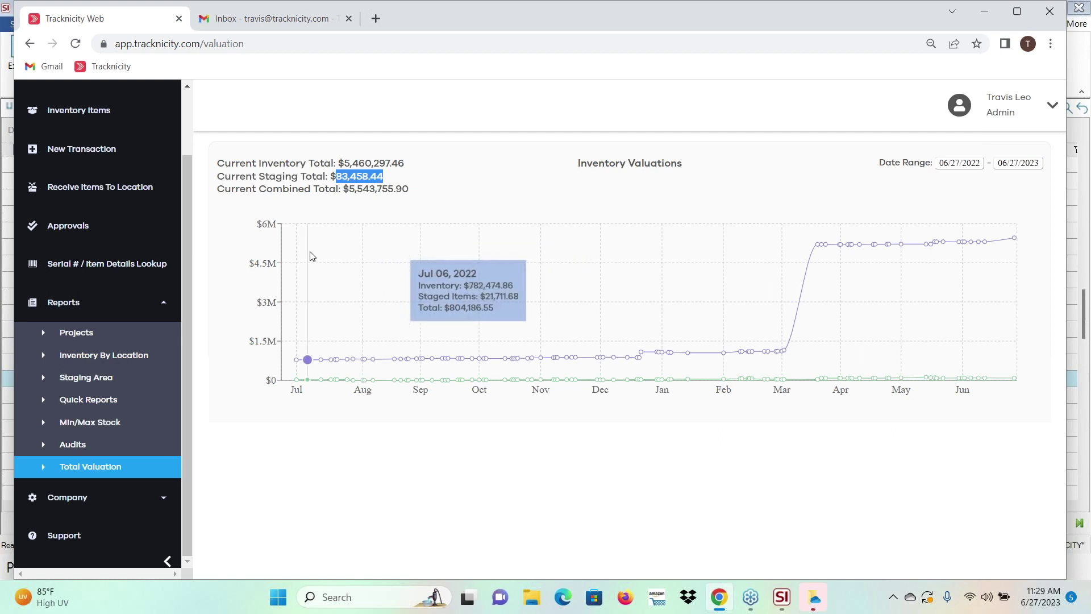
Start a new transaction from Warehouse to D-Tools Demo: D-Tools Demo Project-0007.
scroll(170, 177, up, 3)
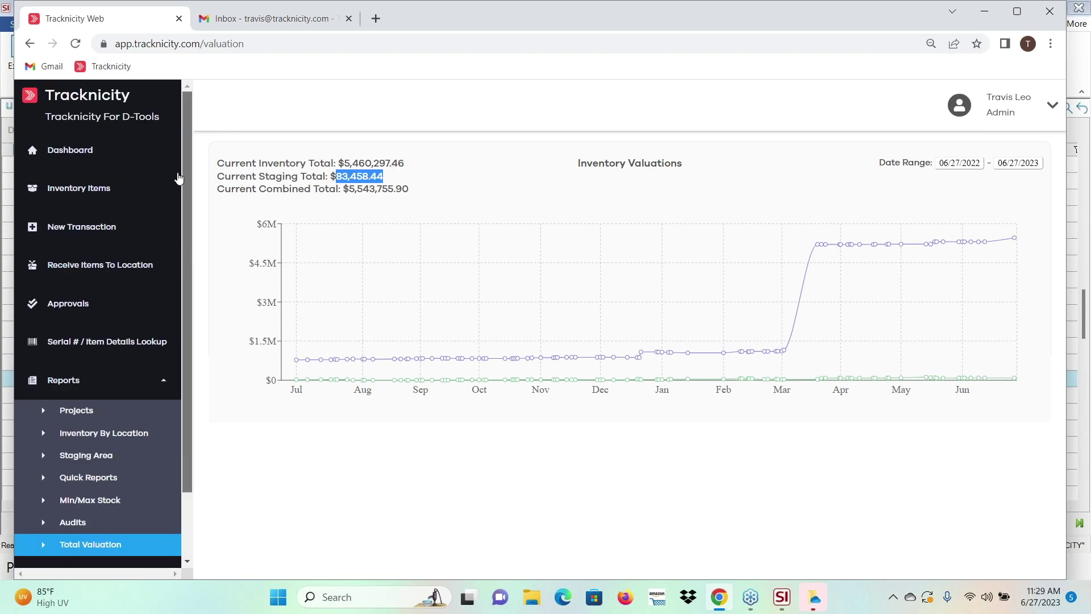
click(111, 153)
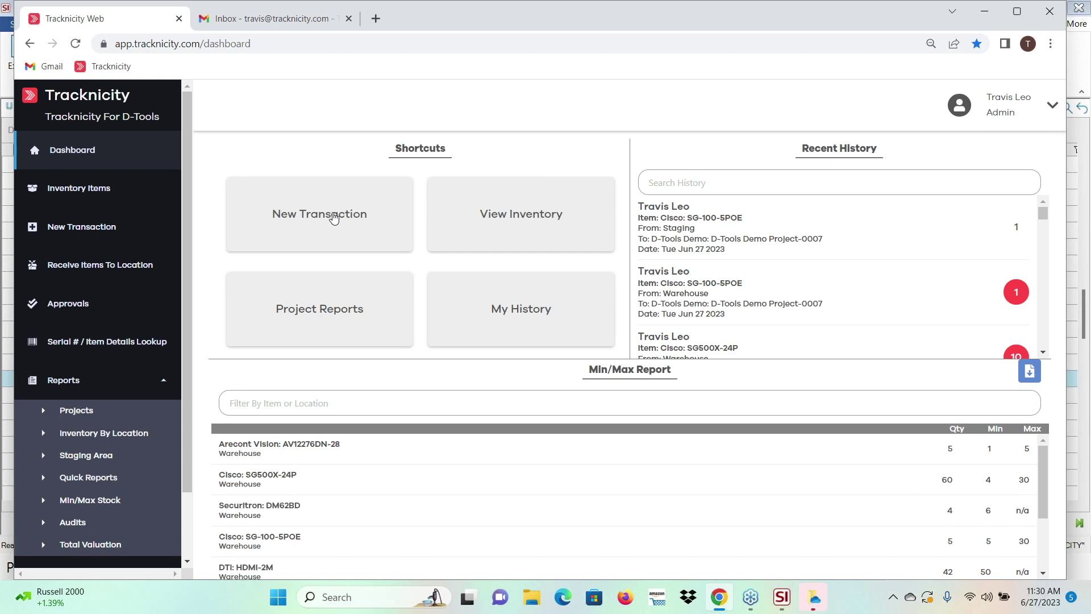
click(334, 218)
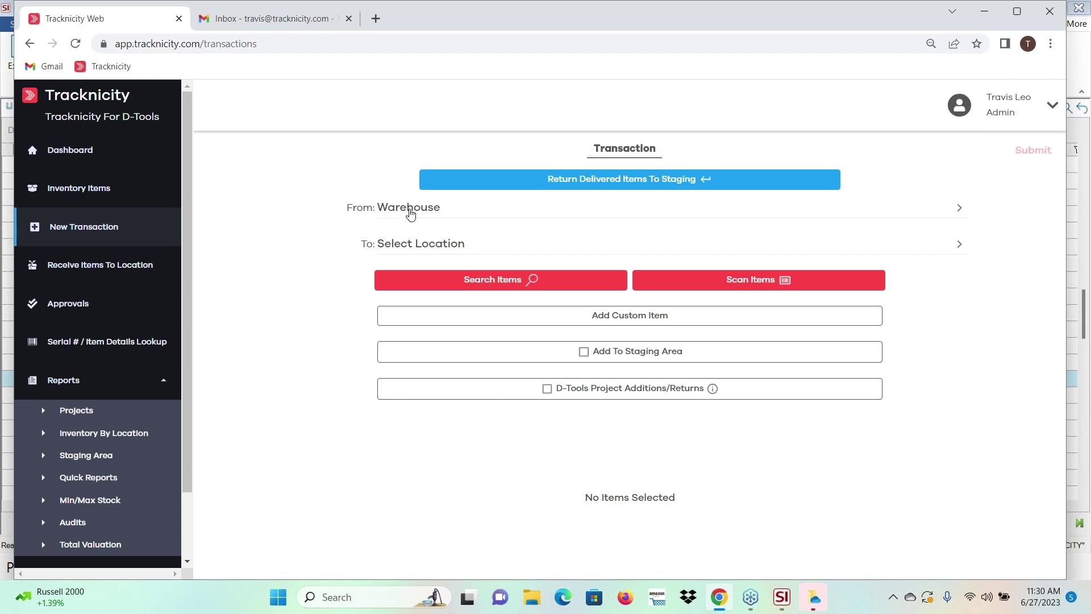
click(410, 214)
click(522, 277)
click(418, 241)
click(534, 223)
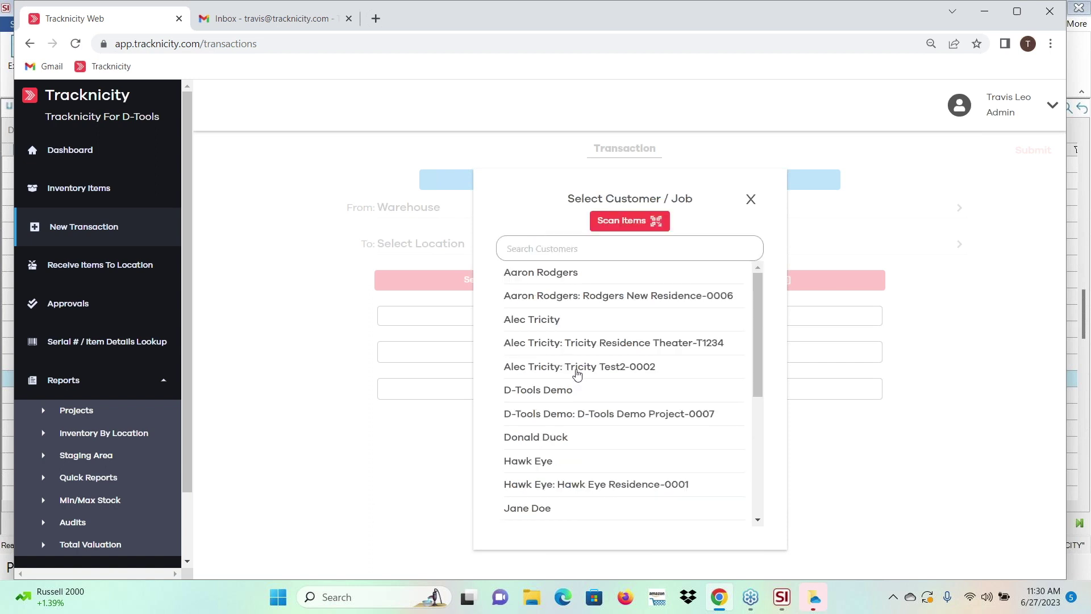
click(595, 414)
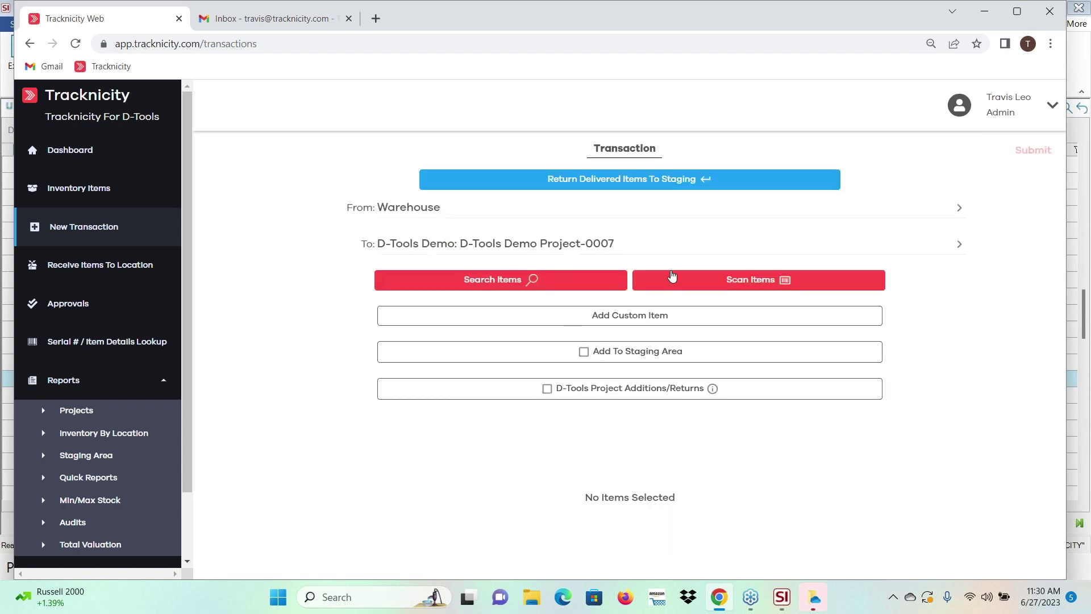
Add one Crestron Electronics DM-CONN-20 to the transaction.
click(517, 288)
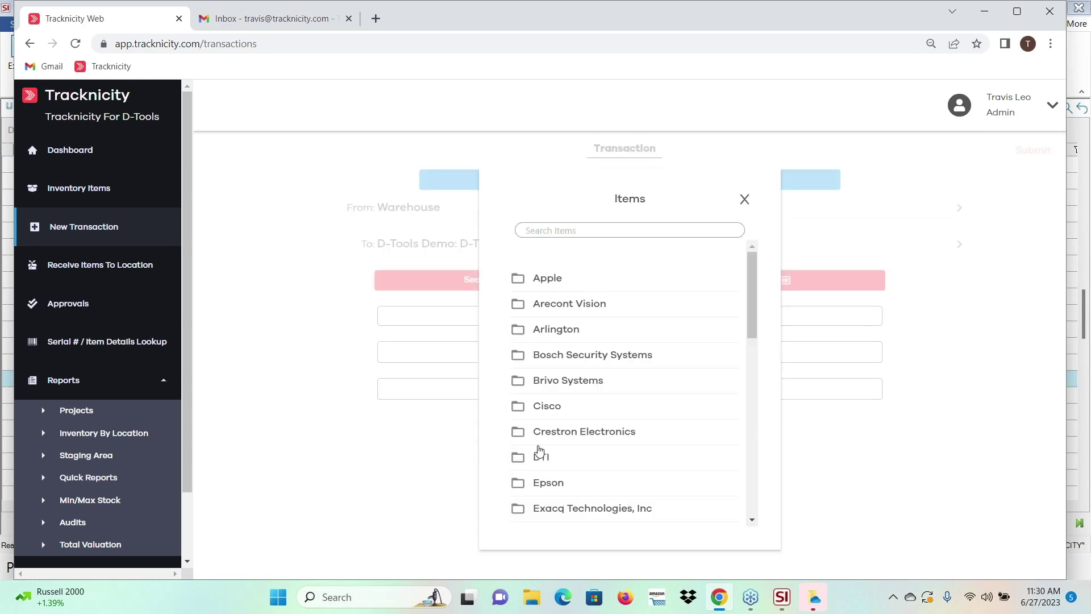
click(548, 431)
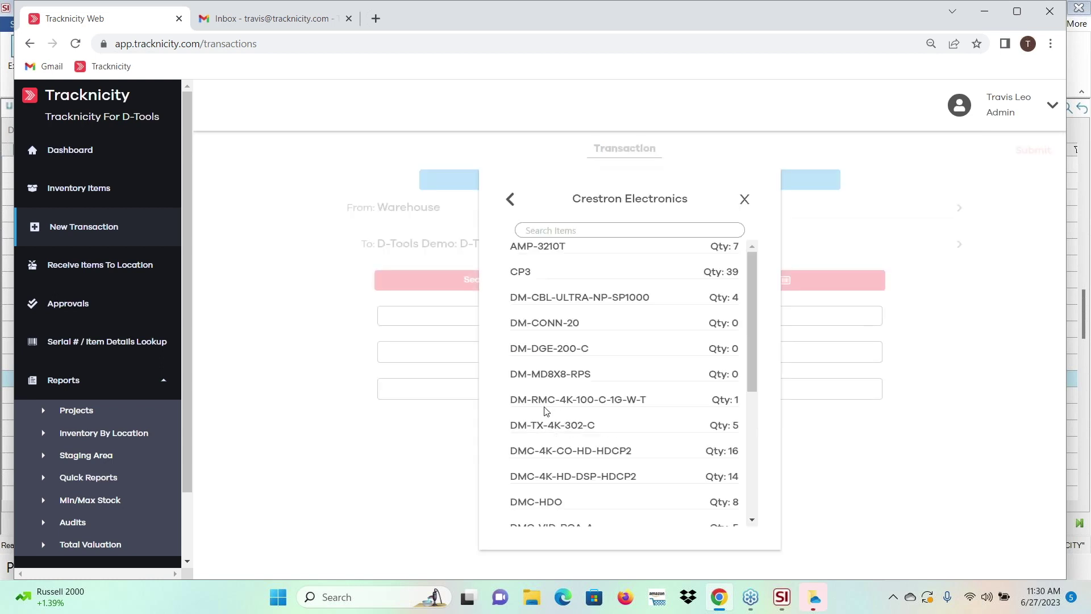
click(541, 324)
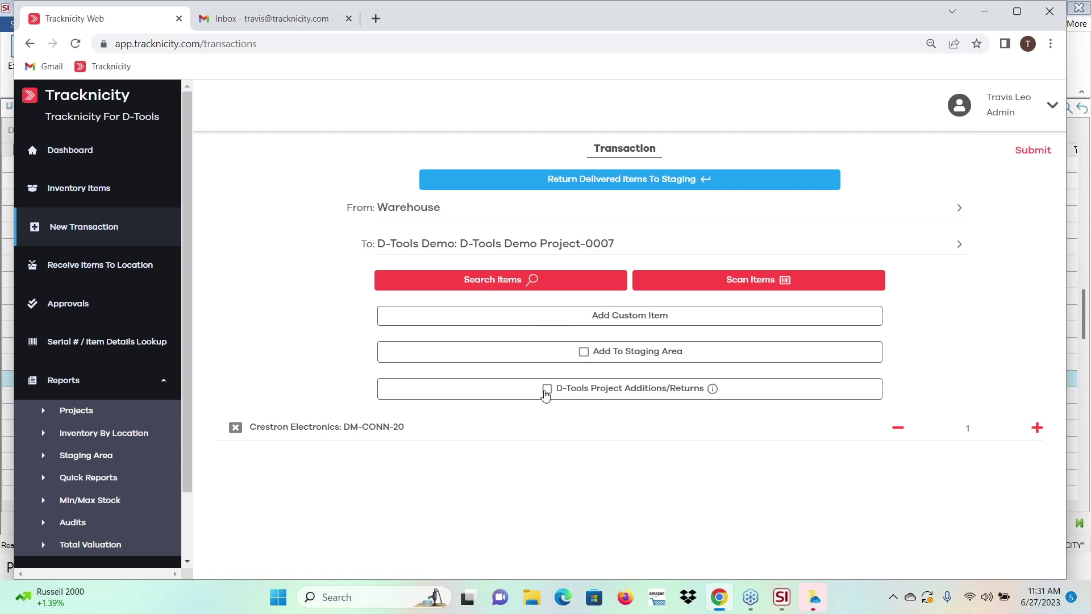
Mark the transaction as D-Tools Project Additions/Returns, read the option's explanation and submit the transaction.
click(546, 392)
click(713, 390)
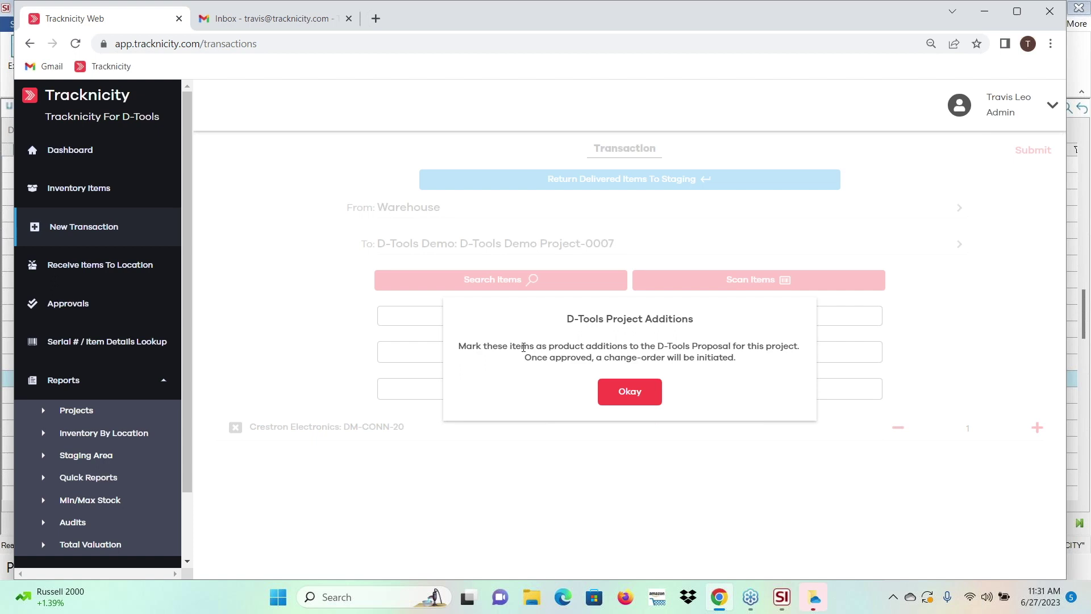
click(620, 390)
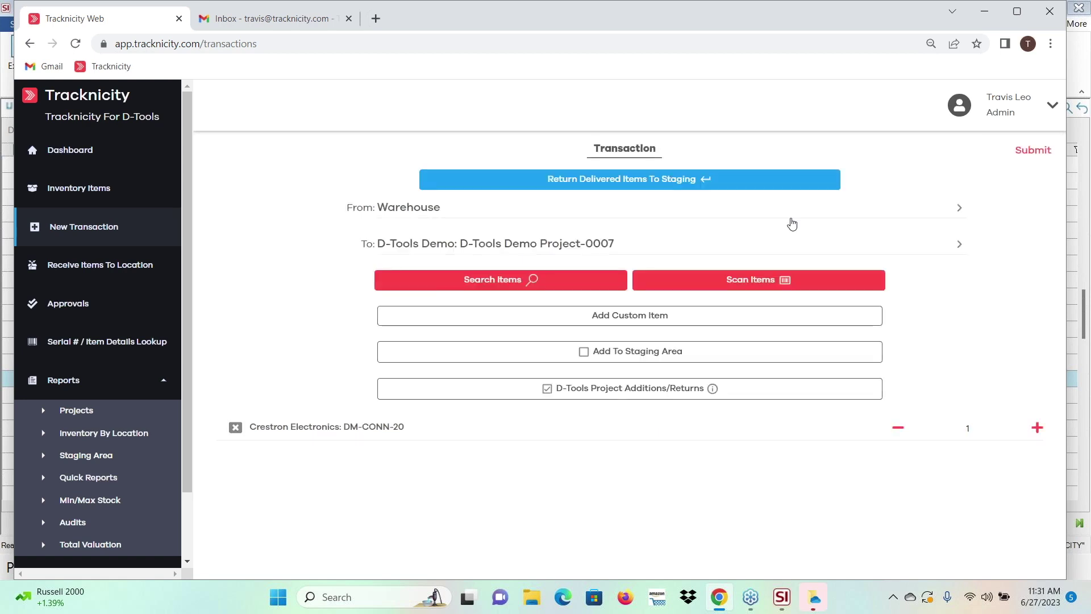
click(1032, 151)
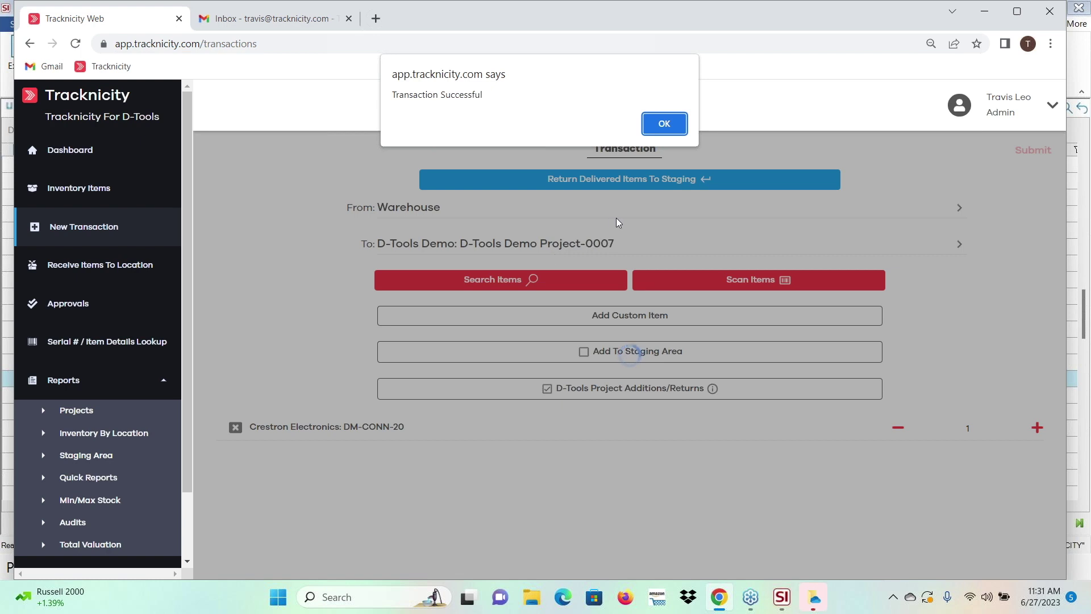
click(676, 122)
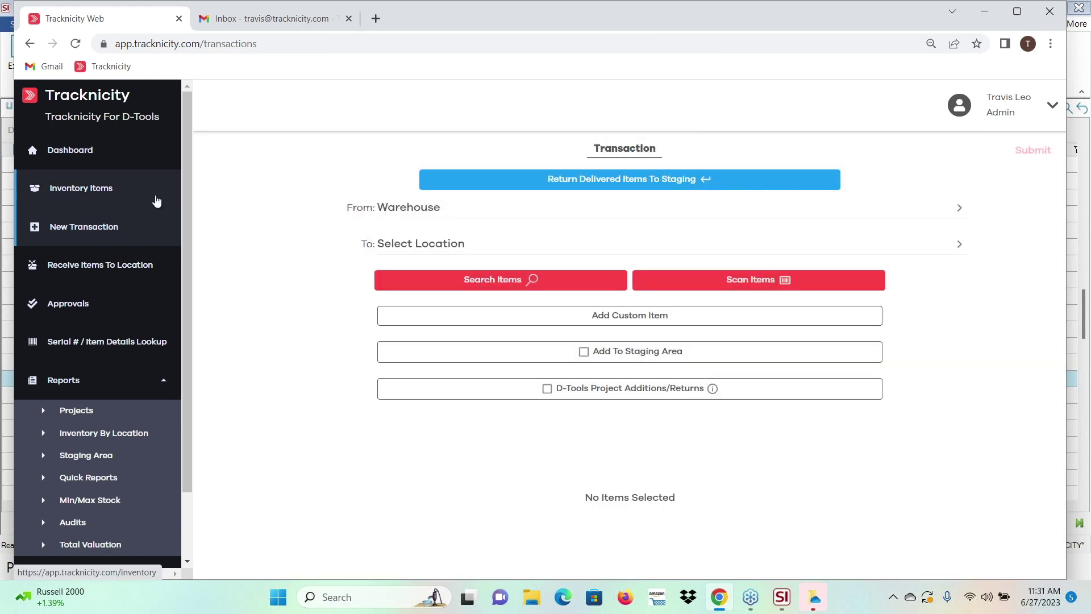
Check the recent history on the dashboard and approve the DM-CONN-20 project addition in the Approval Report.
click(74, 151)
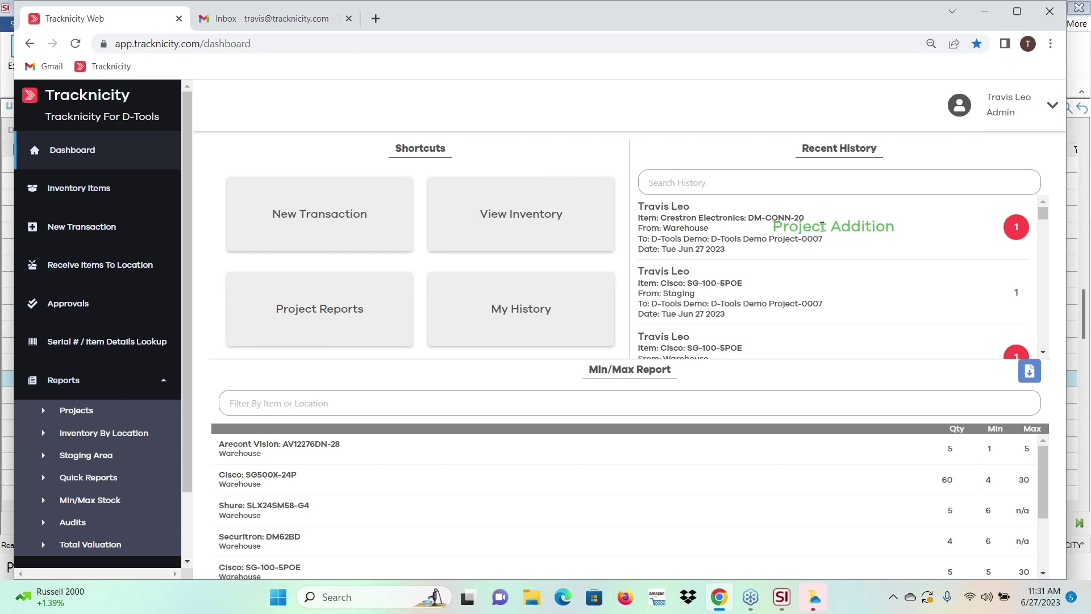
click(100, 314)
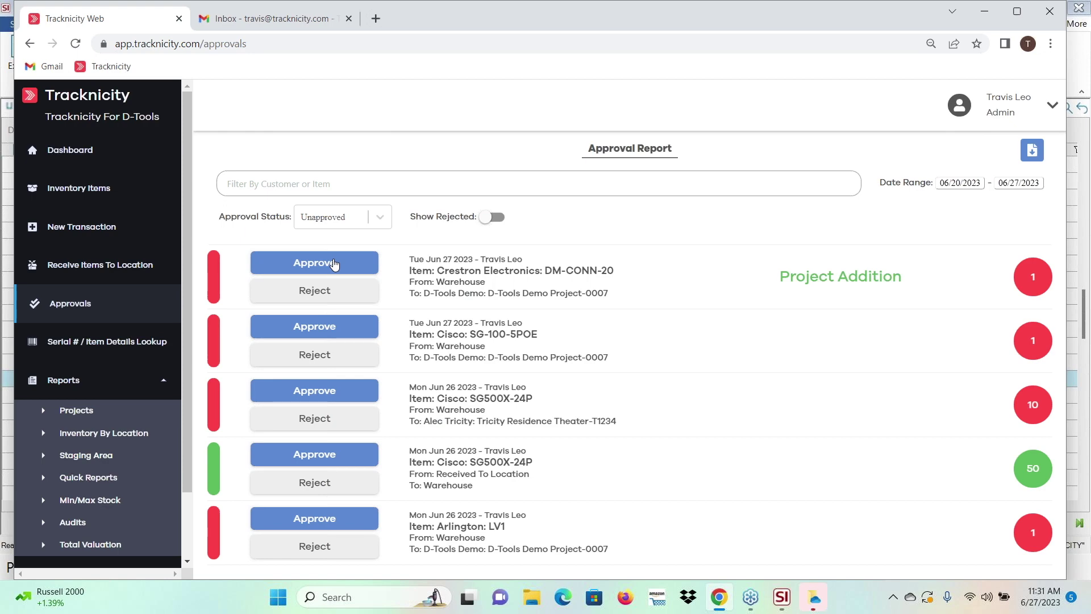
click(334, 263)
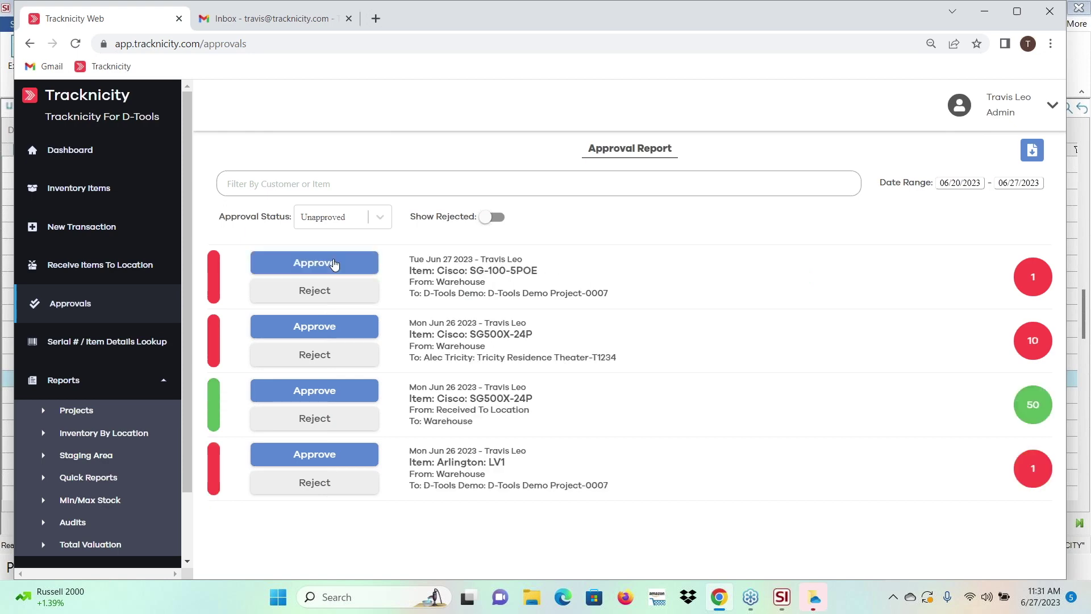
Switch to D-Tools System Integrator and open D-Tools Demo Project from the project list in the Project Editor.
click(782, 597)
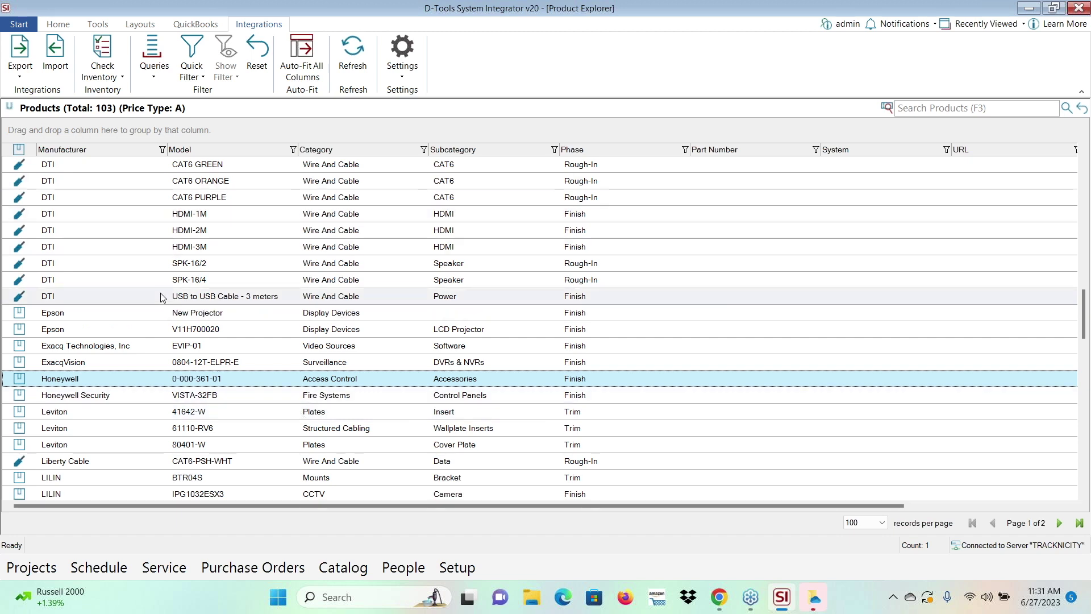
mouse_move(33, 567)
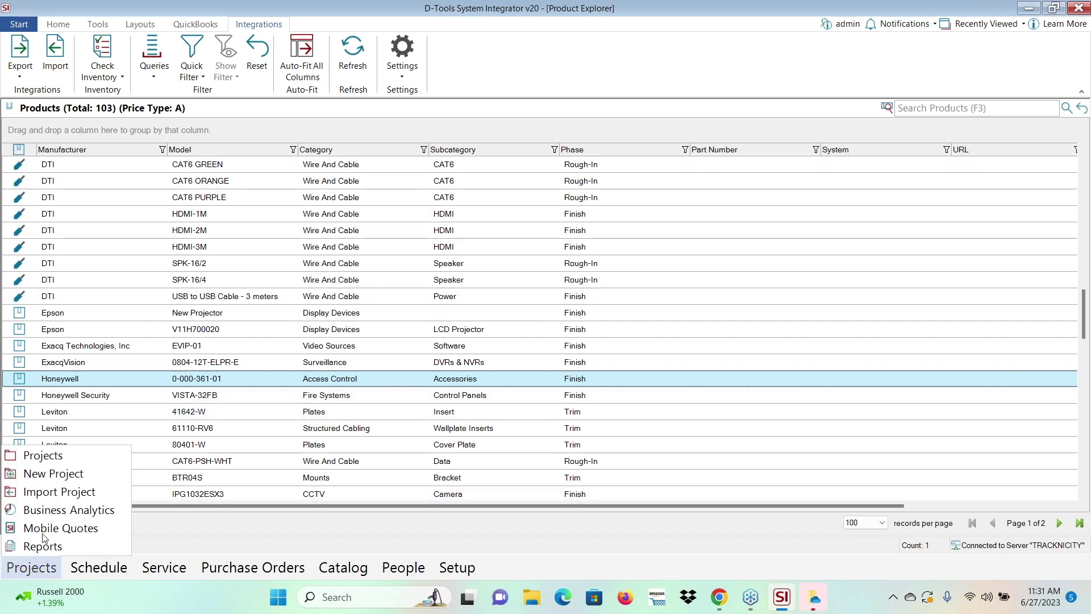
click(65, 455)
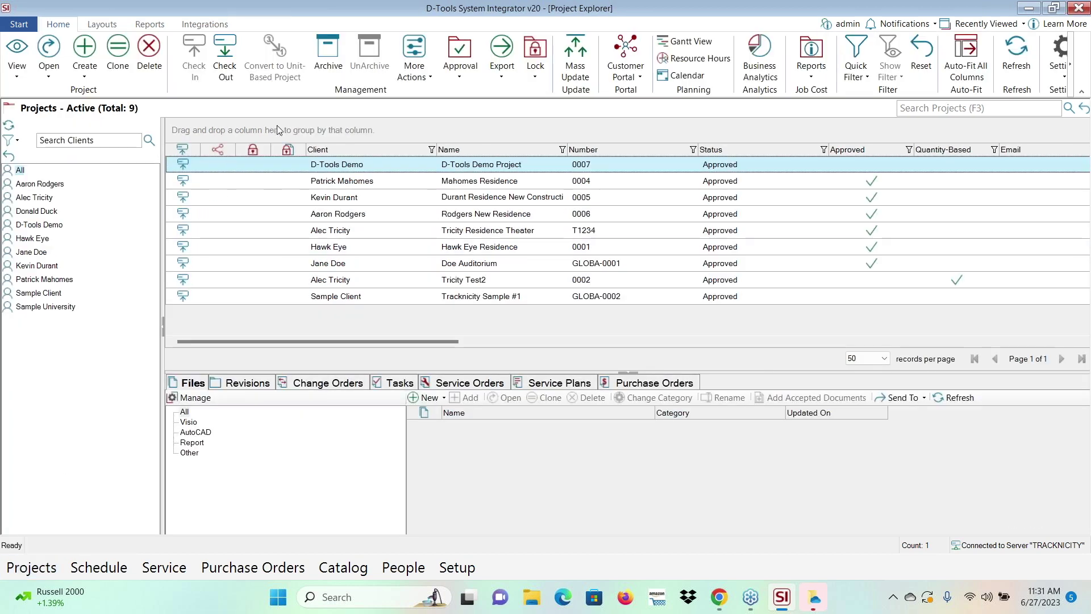
double_click(346, 166)
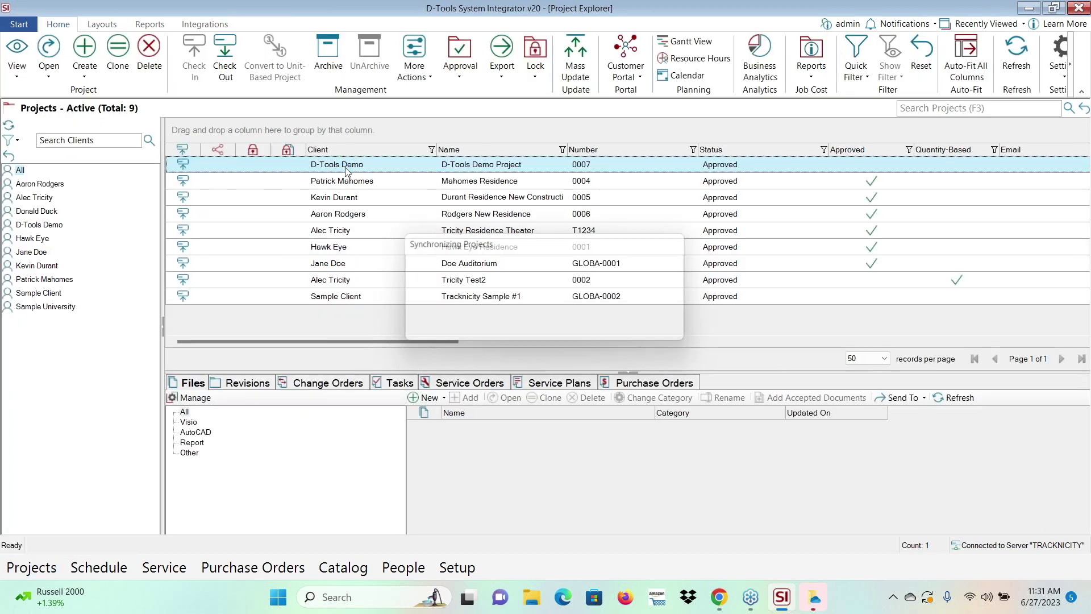
click(513, 350)
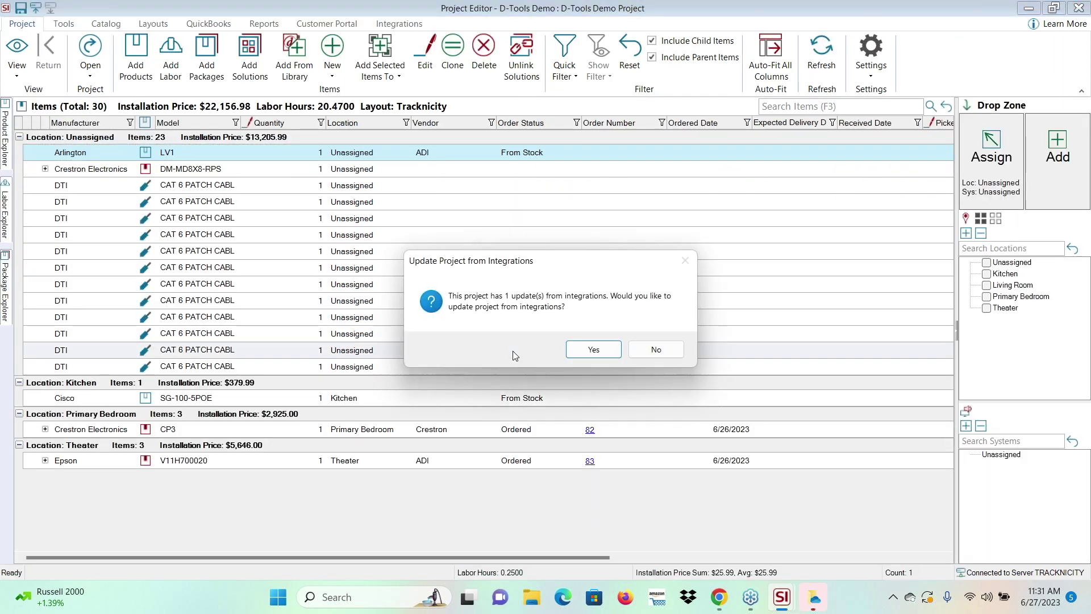
Import the Tracknicity update with the Crestron DM-CONN-20 into the project, save it and review the item's picked and delivered details.
click(593, 349)
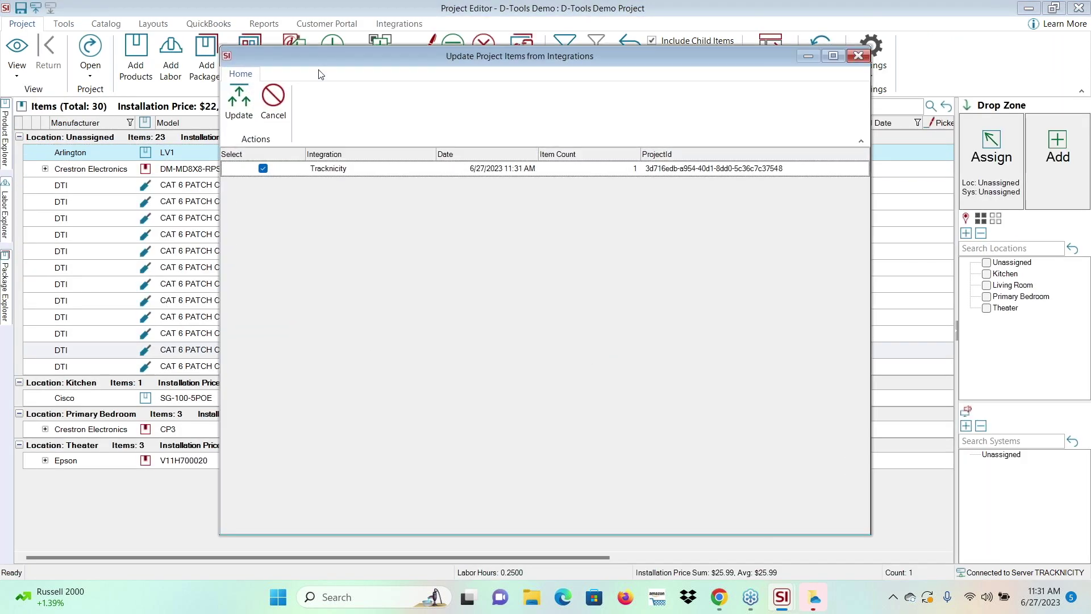
click(244, 102)
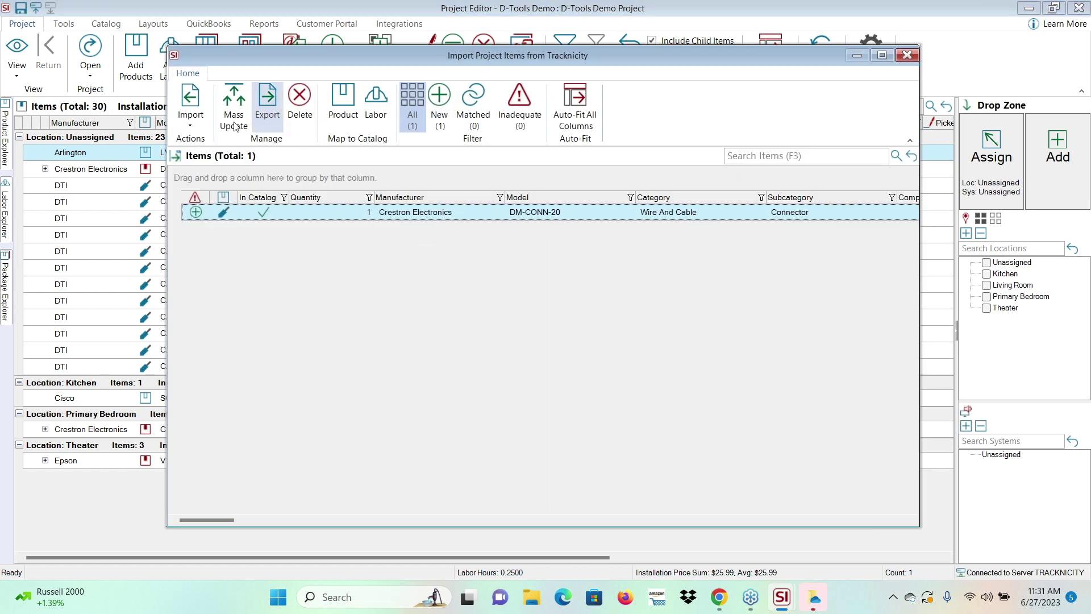
click(190, 108)
click(201, 156)
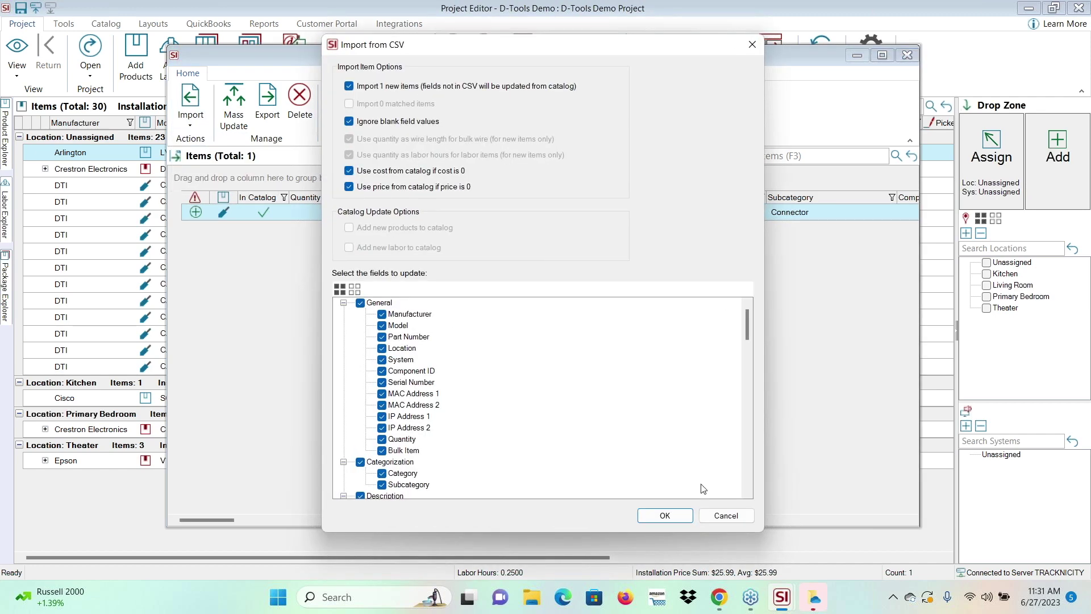
click(673, 513)
click(625, 358)
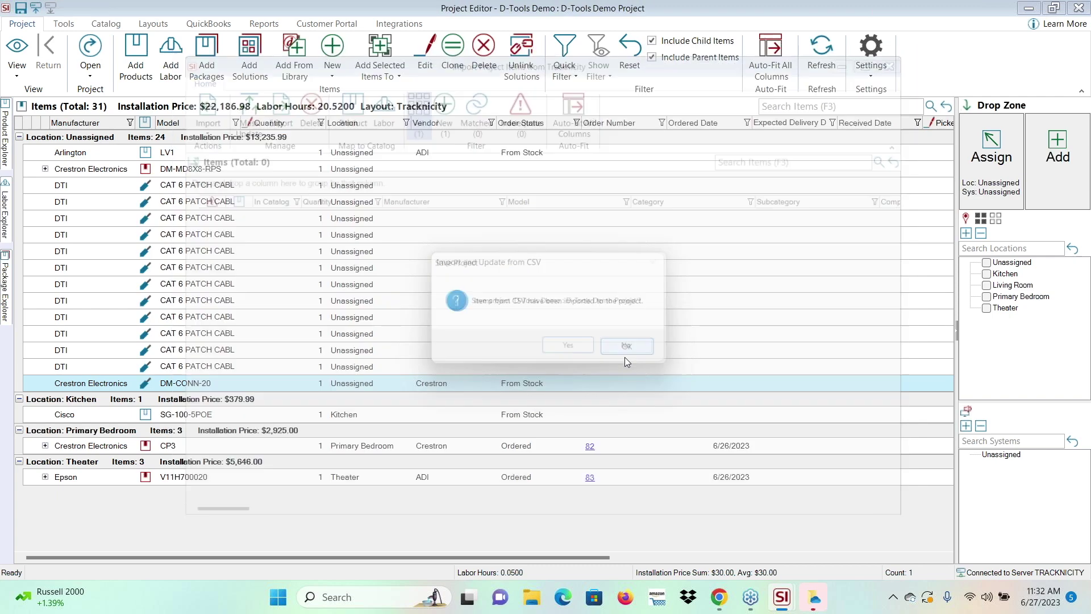
click(573, 350)
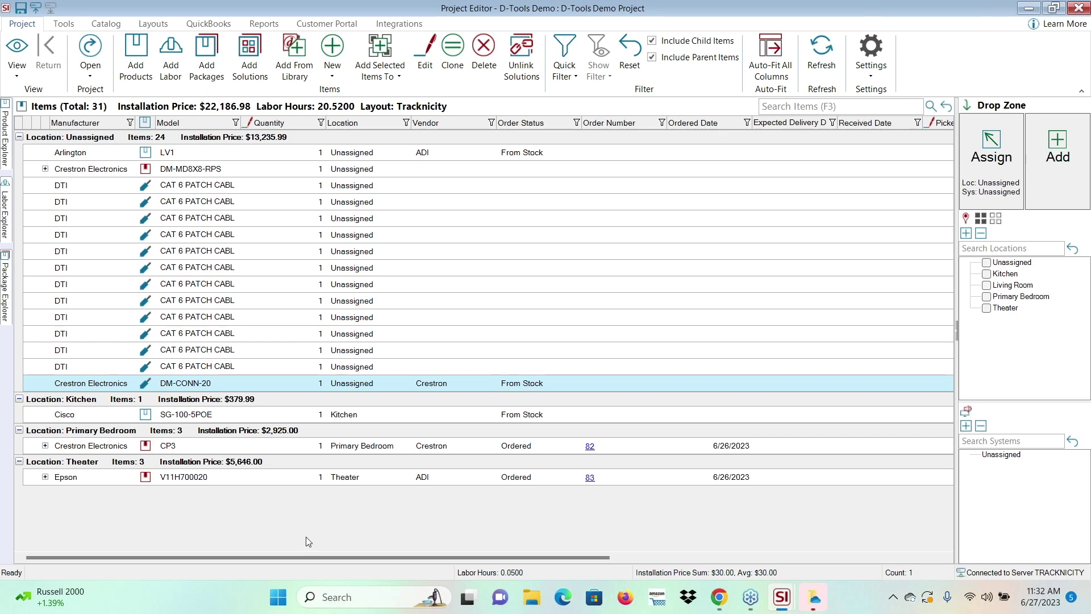
drag(306, 558, 692, 507)
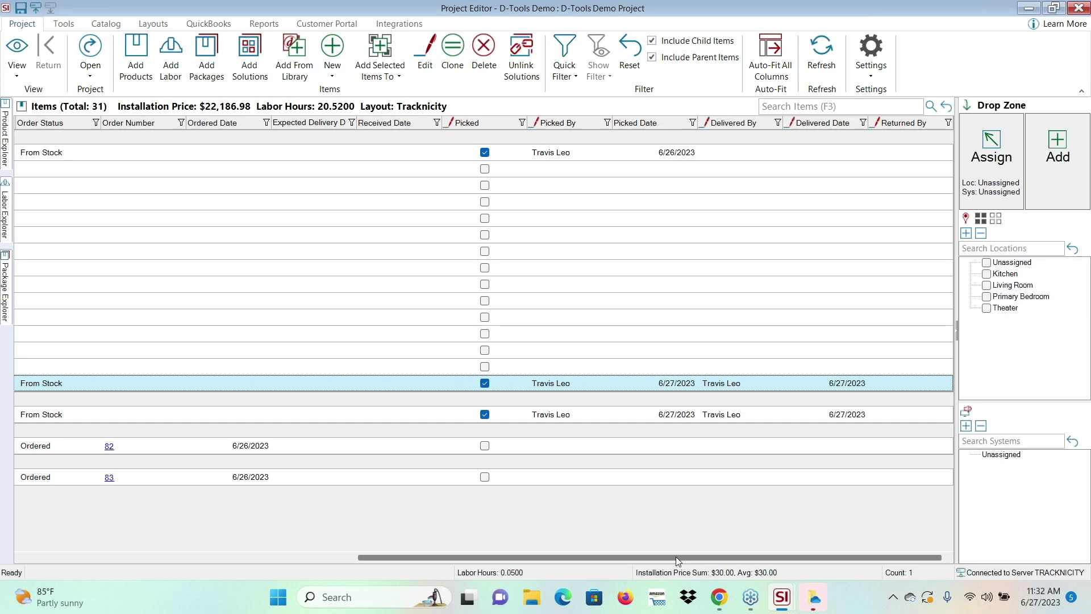
drag(676, 557, 344, 557)
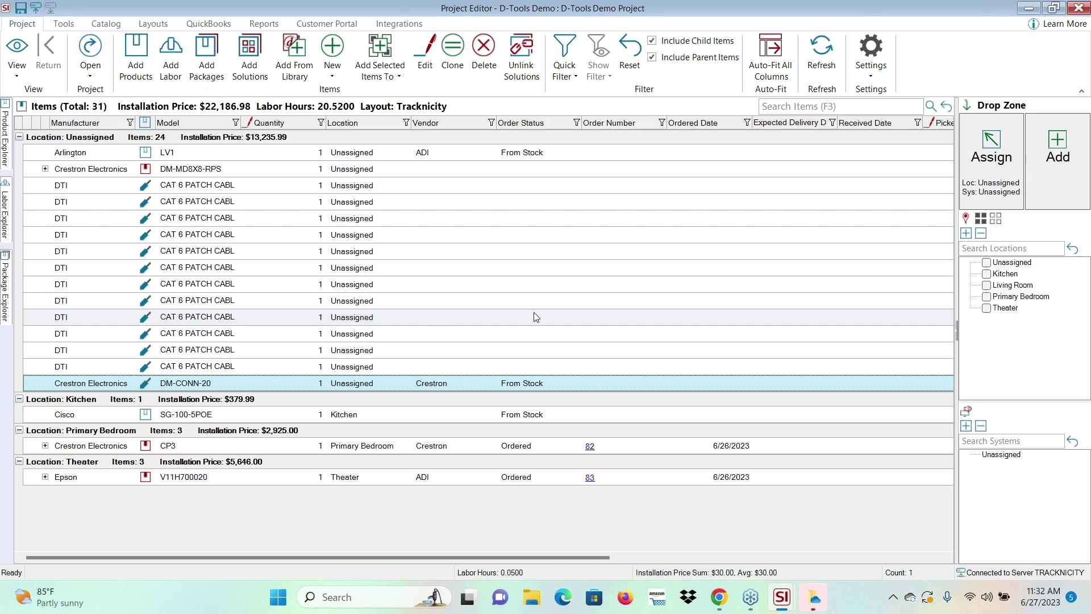
Switch to Tracknicity in the browser, return to the dashboard and open the page for receiving items to a location.
key(super+Tab)
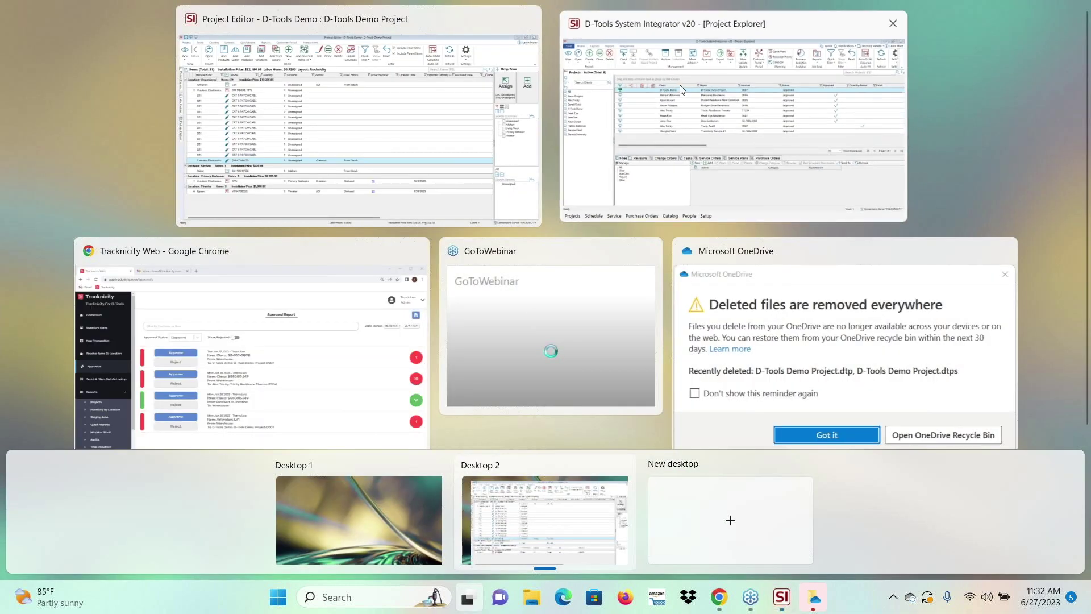
click(681, 89)
key(super+Tab)
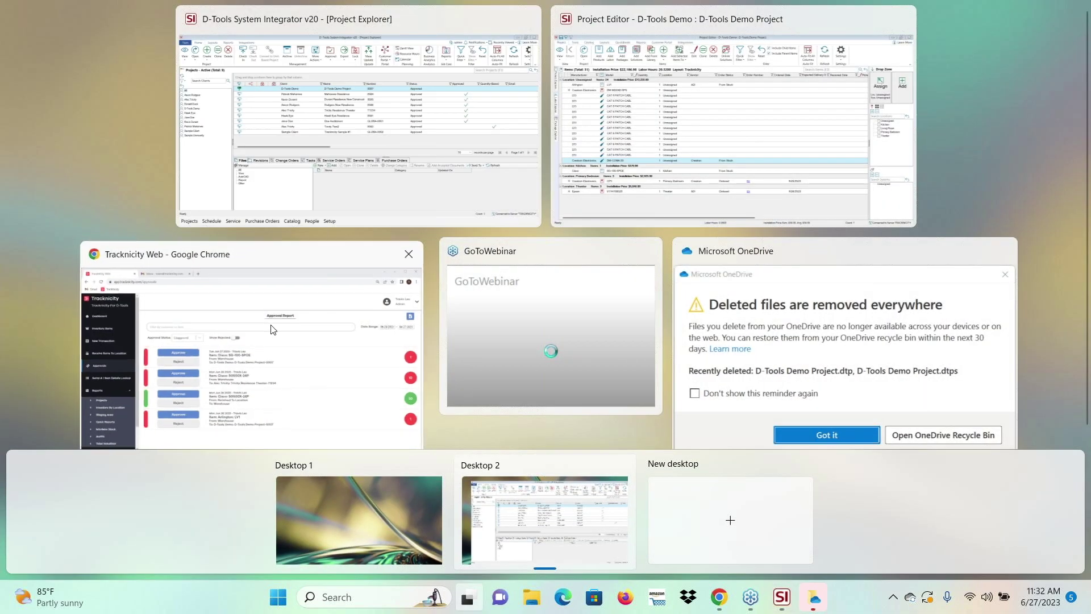
click(274, 293)
click(78, 165)
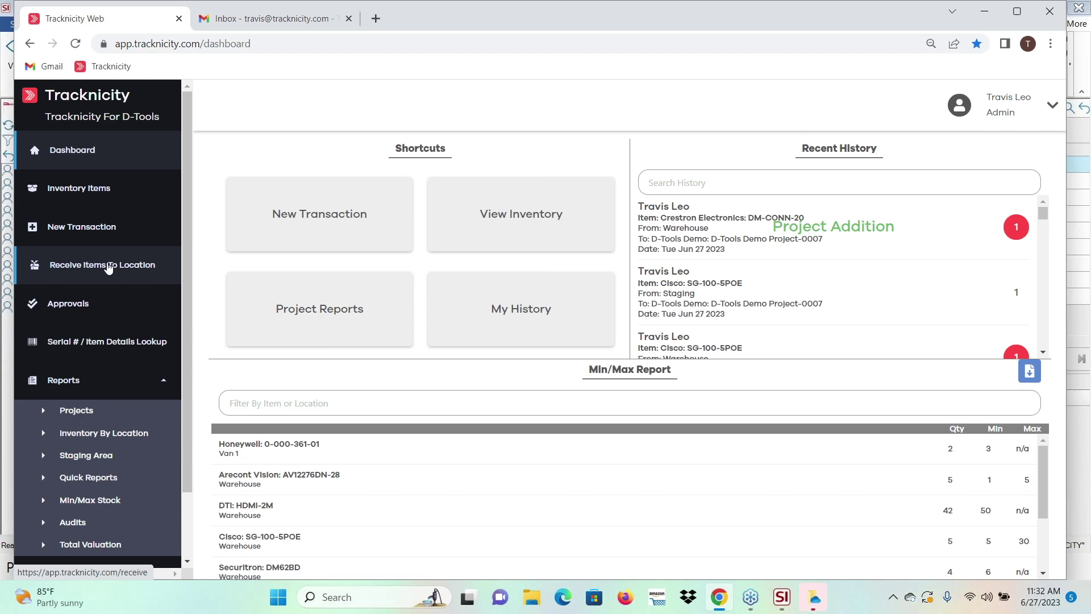
click(108, 268)
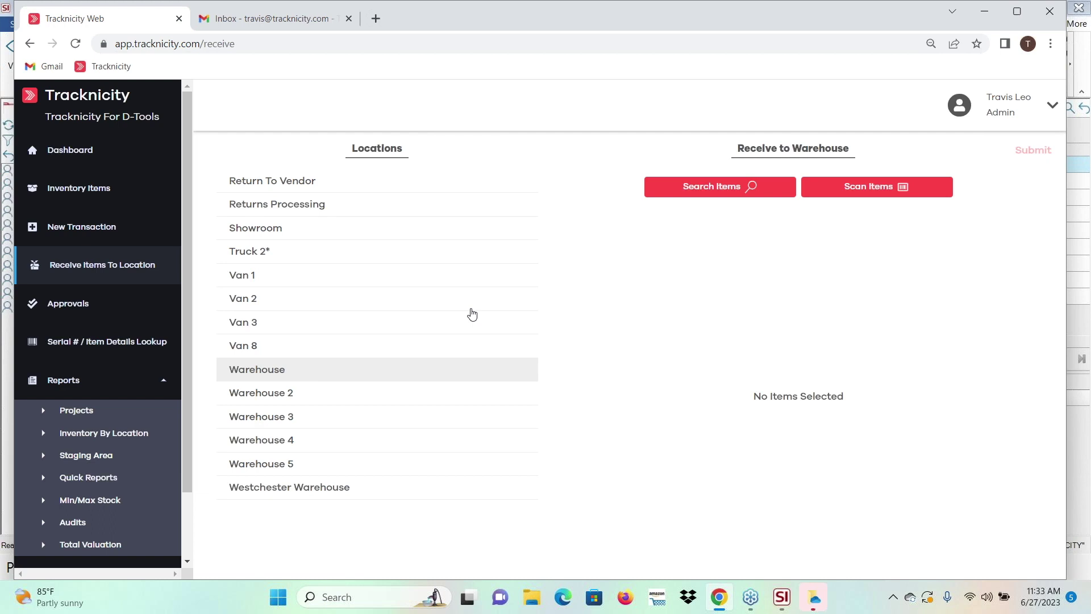
Return to the Tracknicity dashboard, then switch to the D-Tools Project Editor and close D-Tools Demo Project.
click(79, 156)
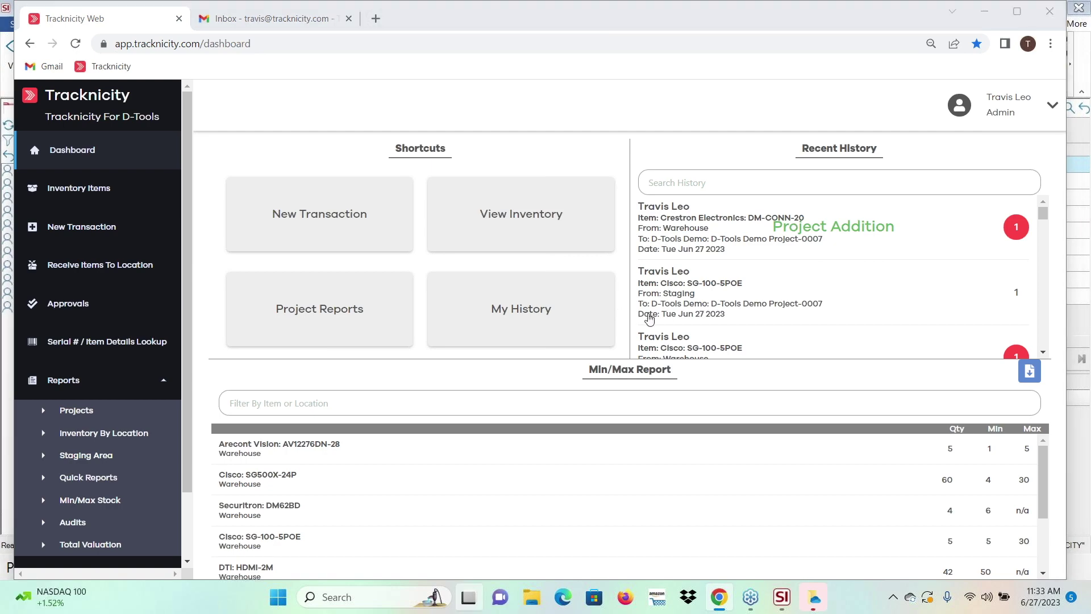
key(super+Tab)
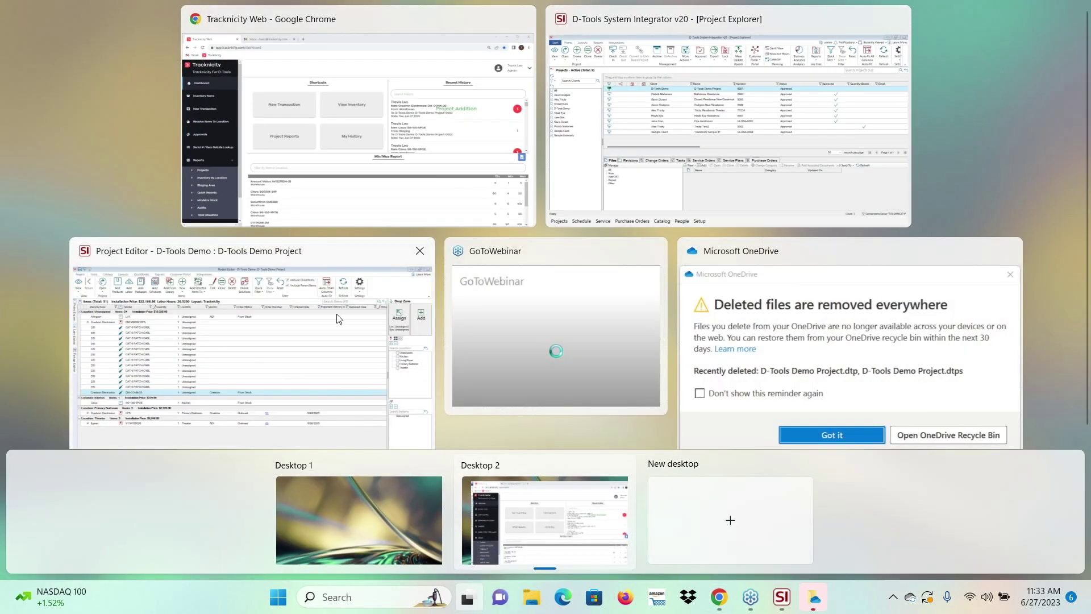
click(312, 323)
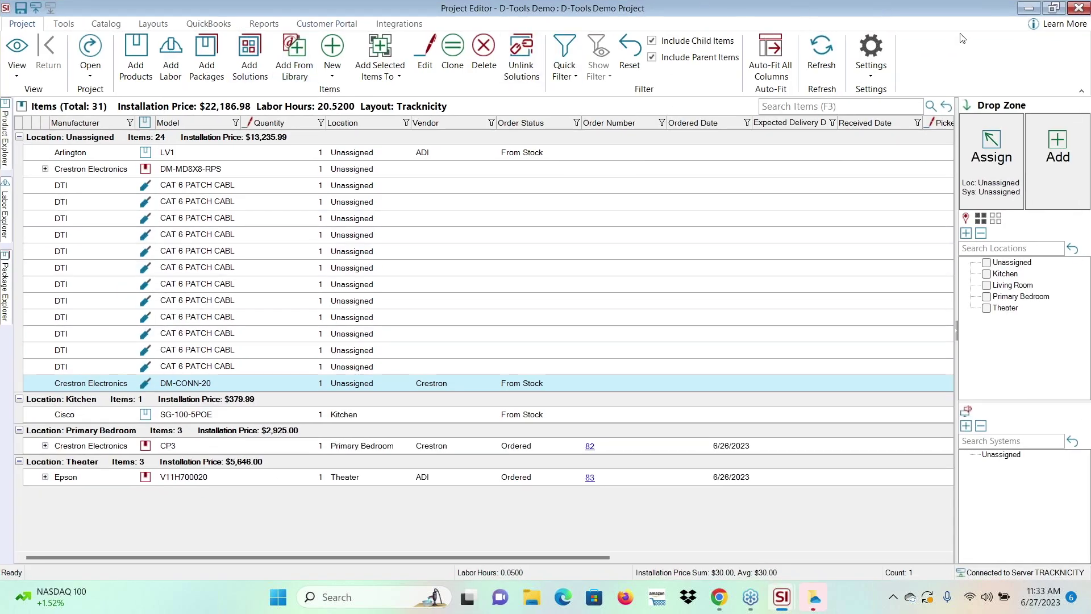
click(1086, 7)
click(569, 336)
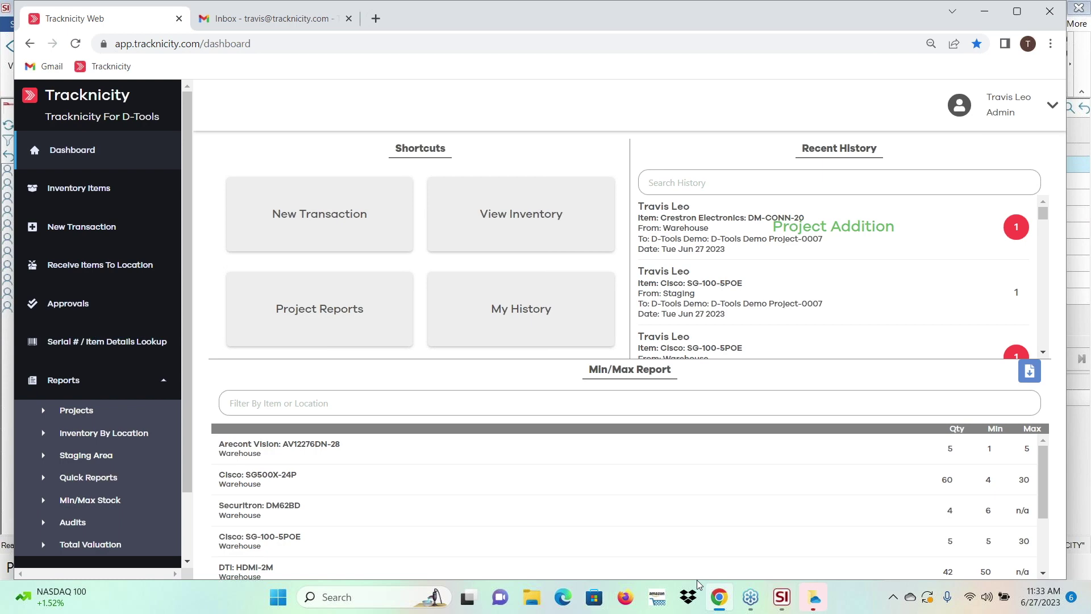
In D-Tools System Integrator, start a new purchase order for D-Tools Demo Project and open the list of project items to add.
click(782, 597)
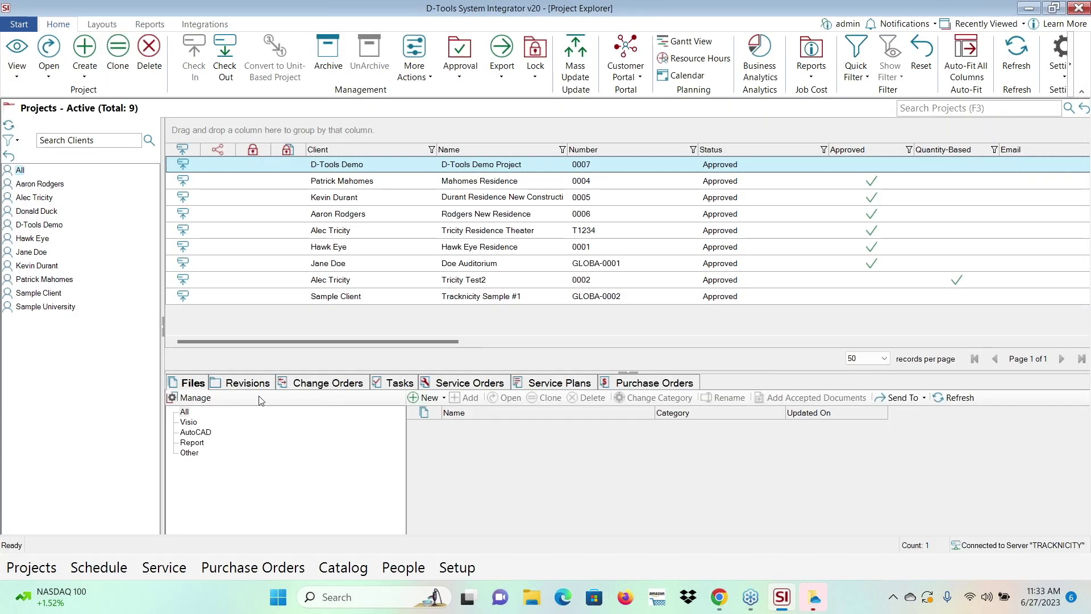
click(628, 383)
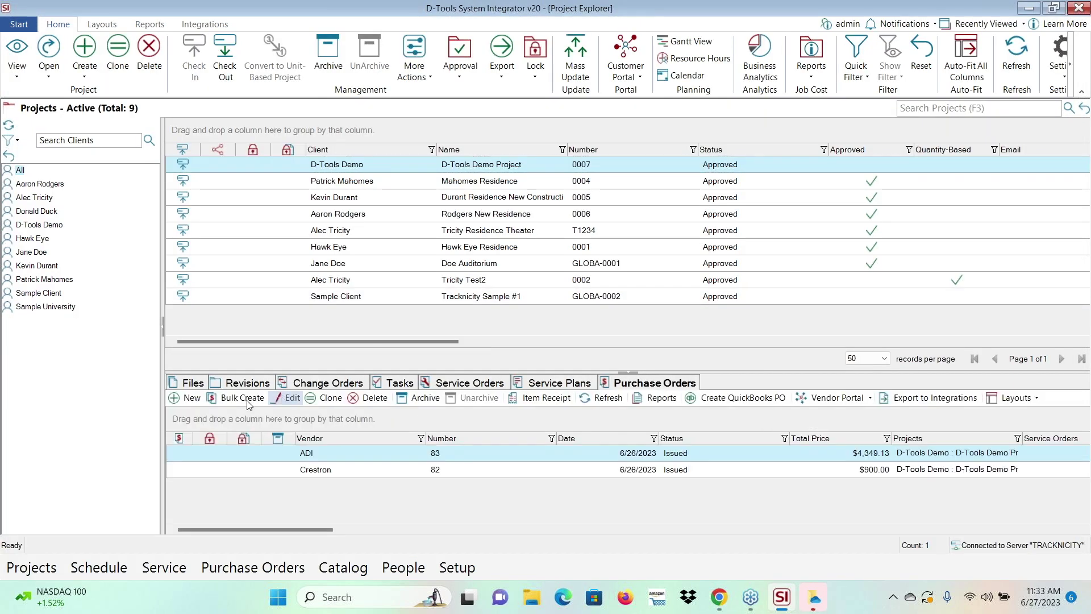
click(169, 401)
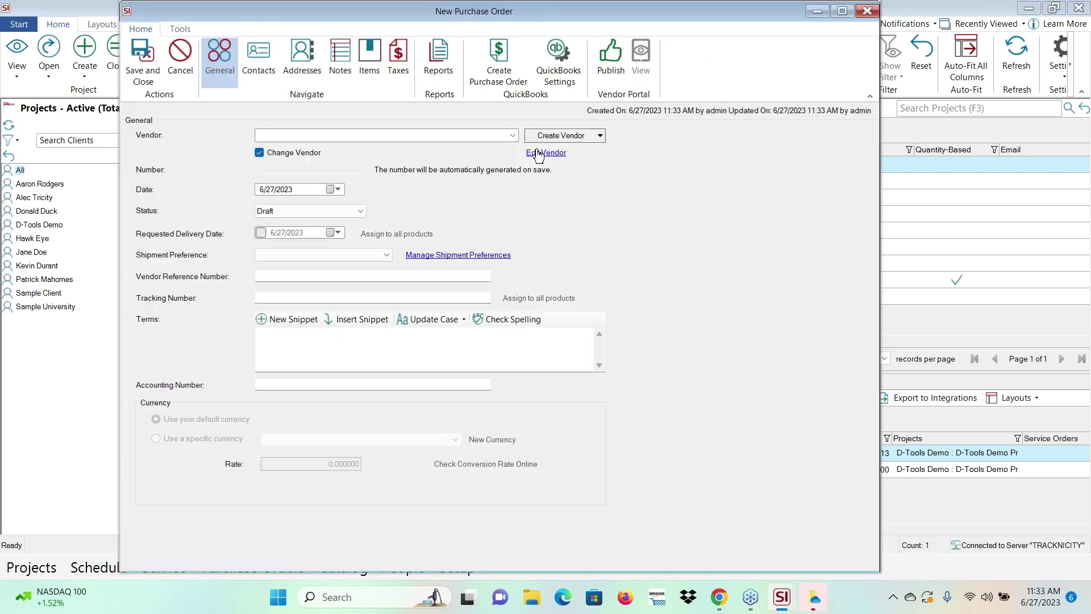
click(373, 52)
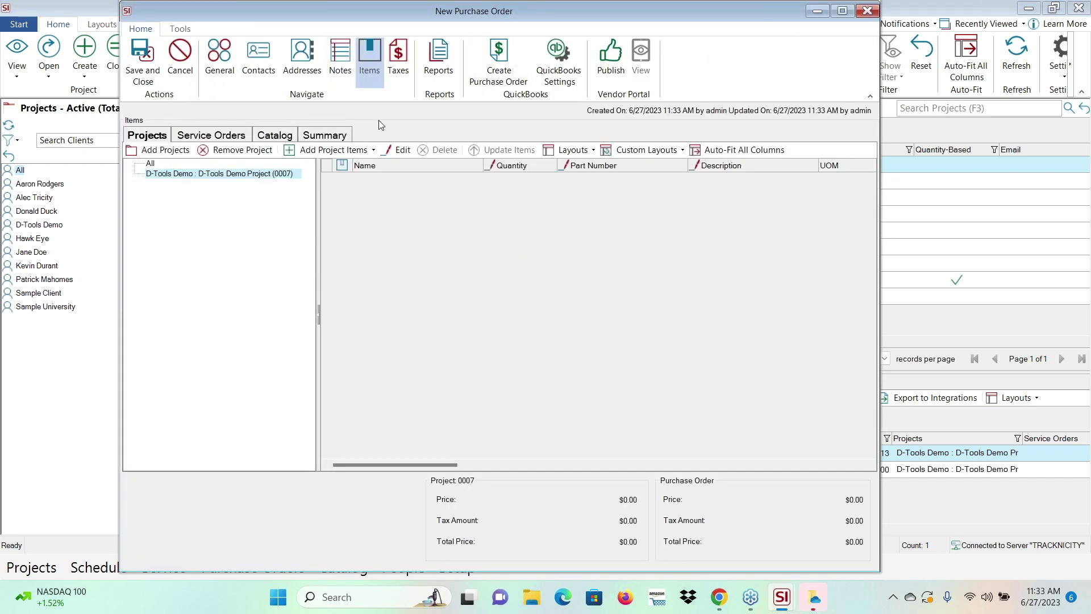
click(314, 153)
click(318, 185)
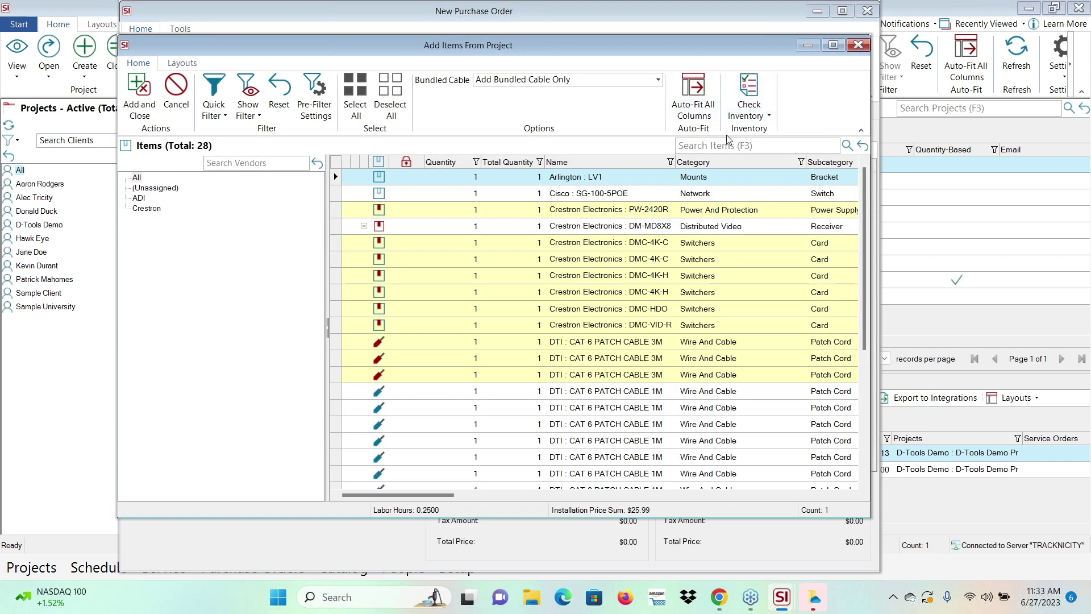
Check the Tracknicity inventory for the Crestron Electronics DM-MD8X8-RPS and close the inventory details.
click(759, 117)
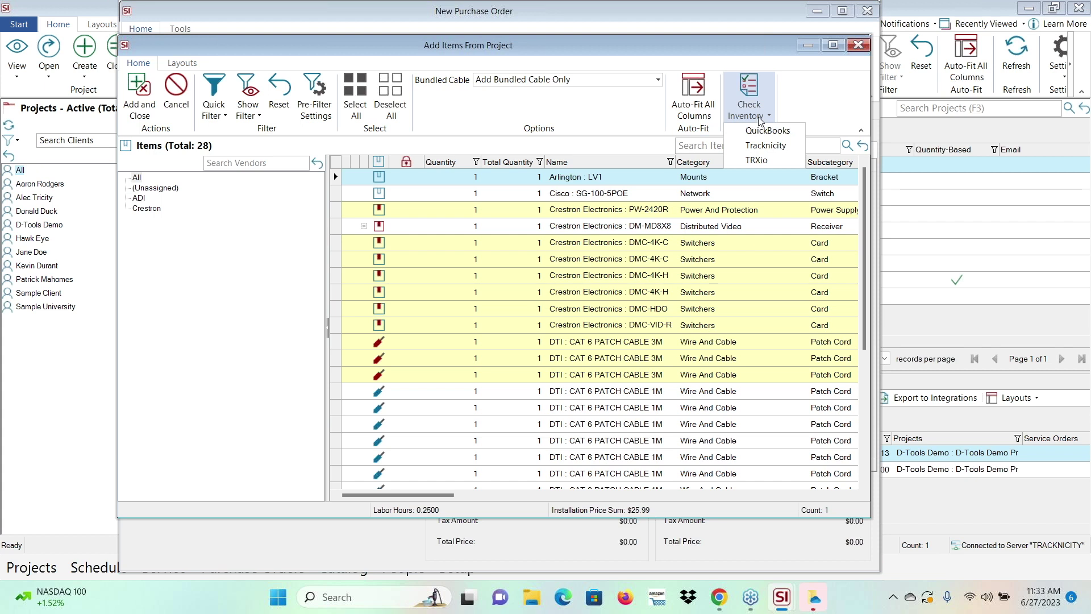
click(759, 118)
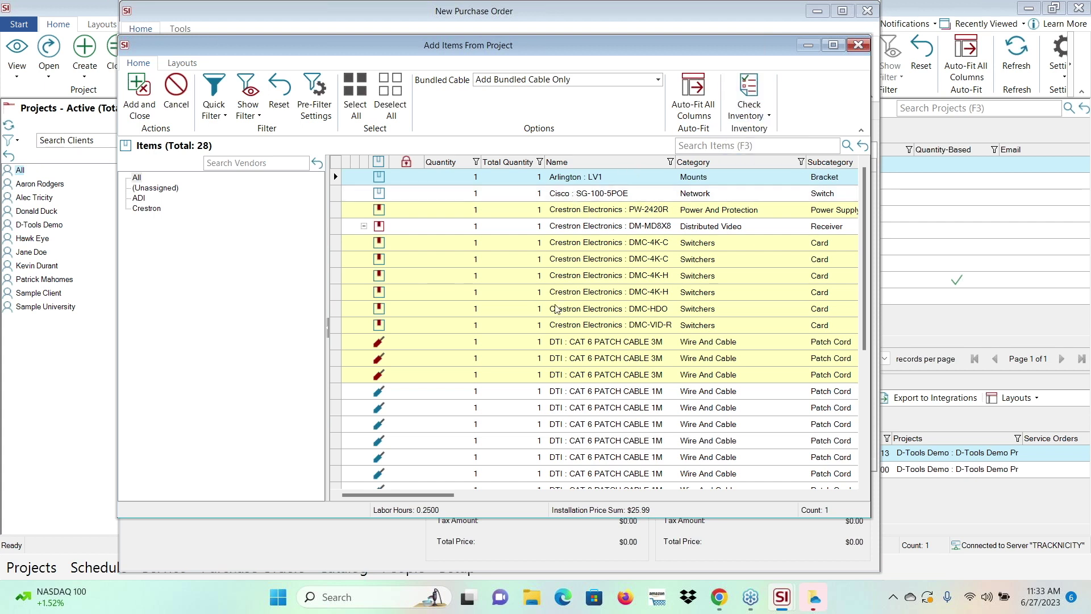
click(575, 228)
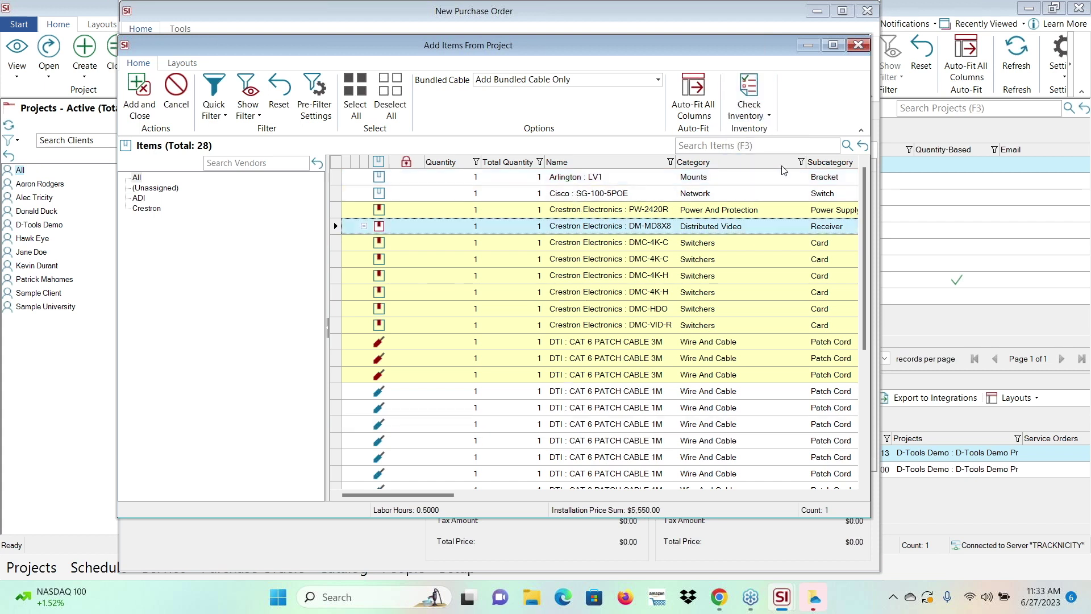
click(760, 117)
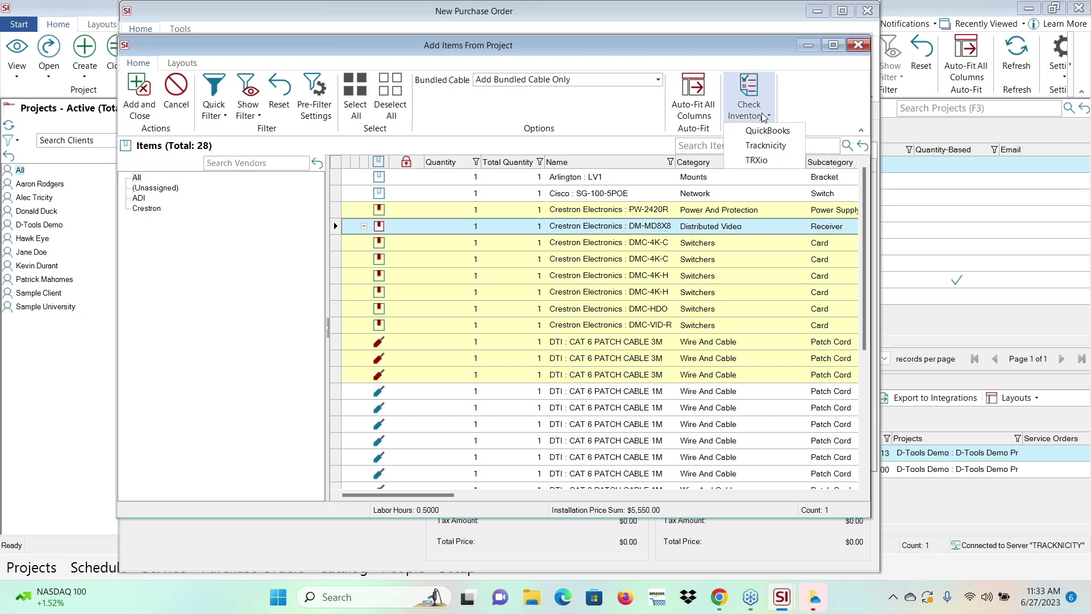
click(760, 145)
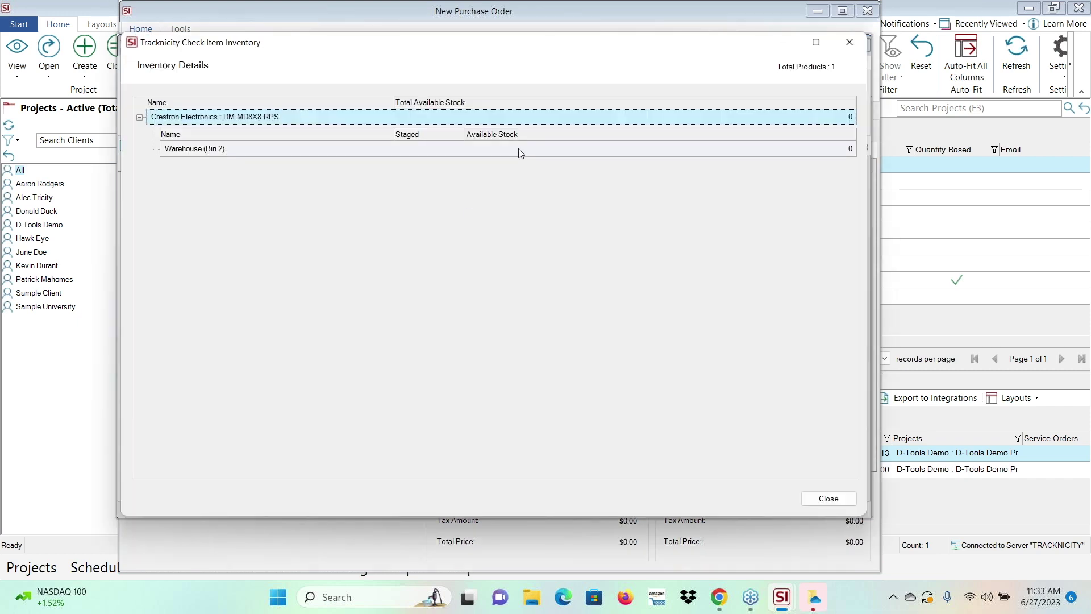
click(801, 147)
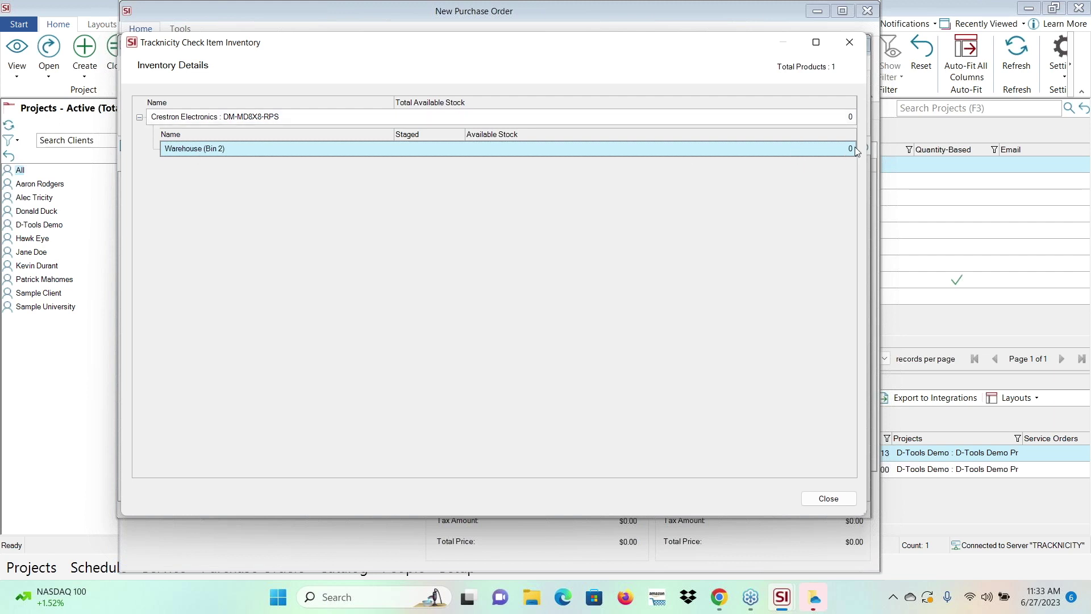
click(828, 498)
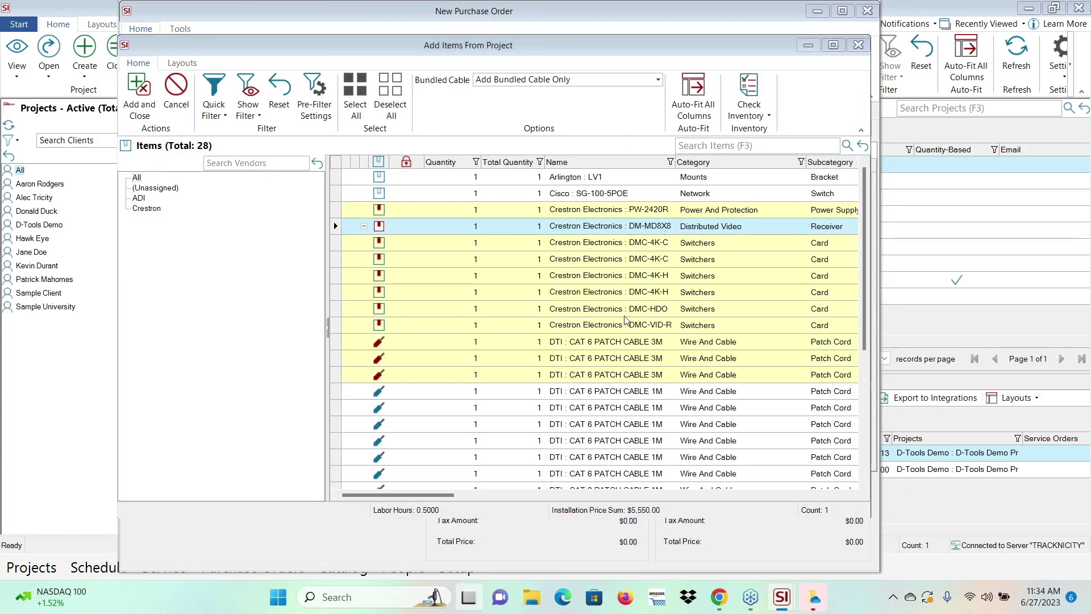
Switch to Tracknicity, open the Projects report and reassign the ordered Epson V11H700020 to Mahomes Residence-0004.
key(super+Tab)
click(301, 325)
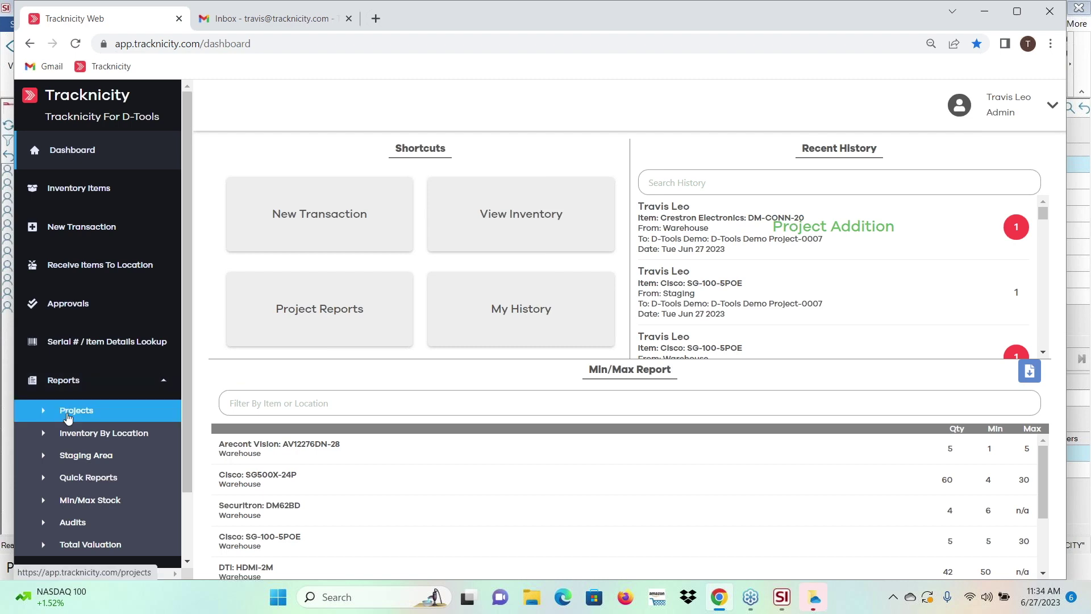
click(67, 418)
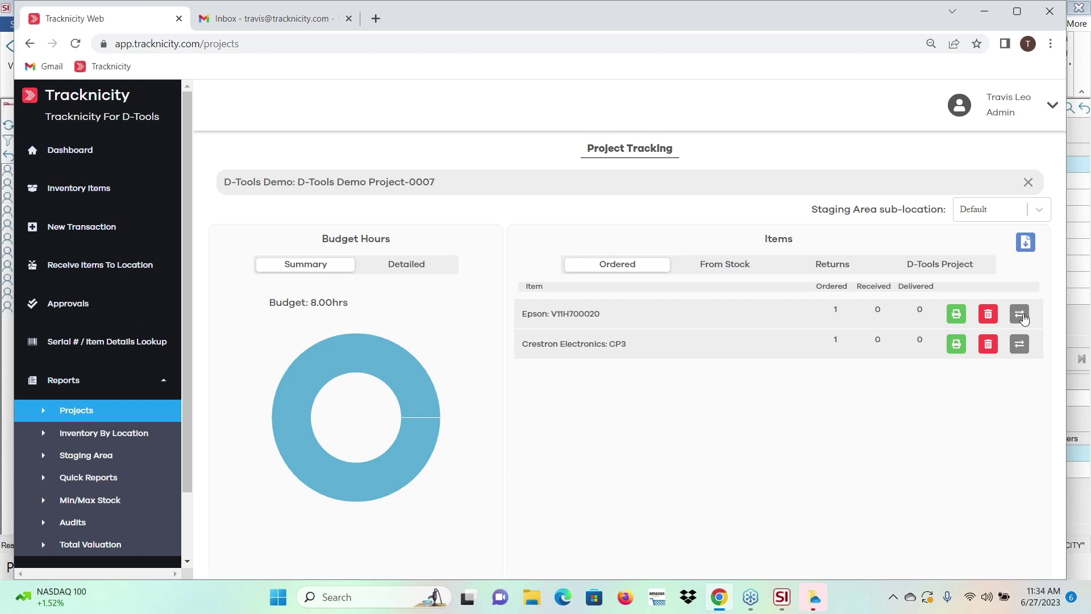
click(1025, 319)
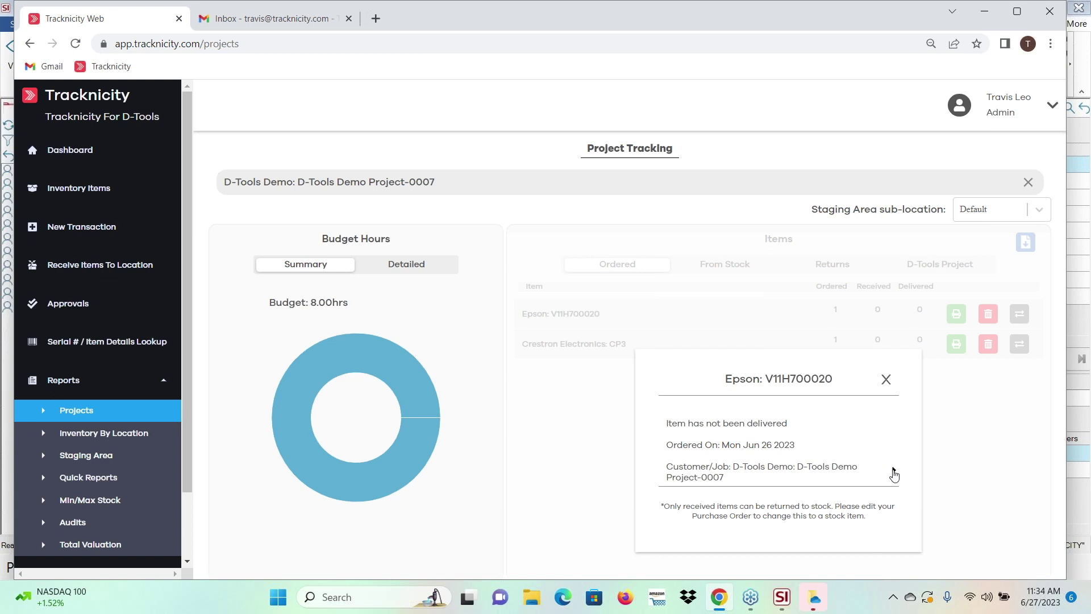
click(893, 474)
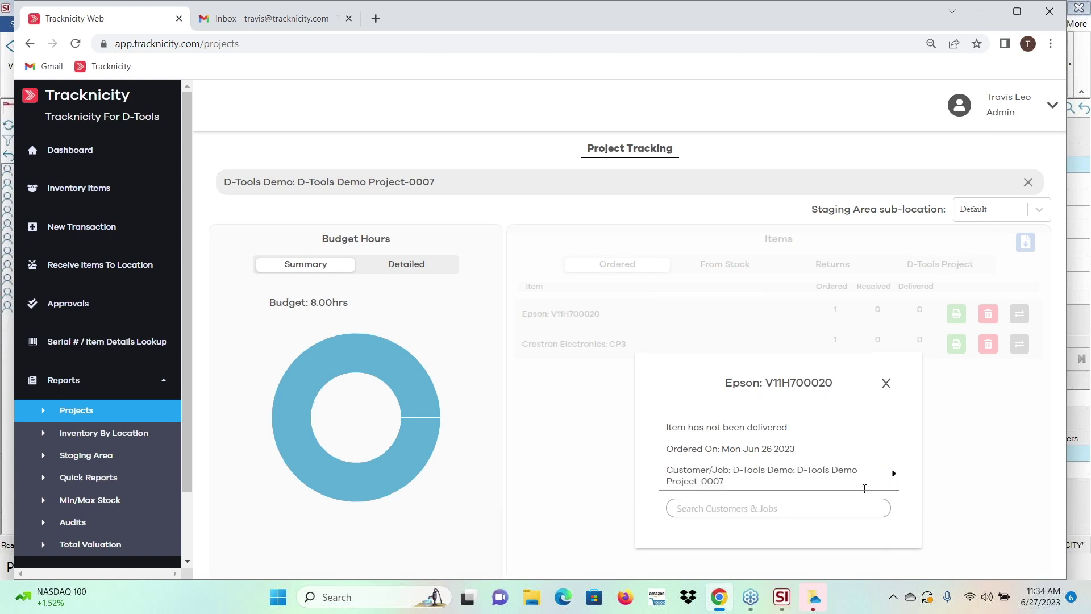
click(829, 501)
text(mah)
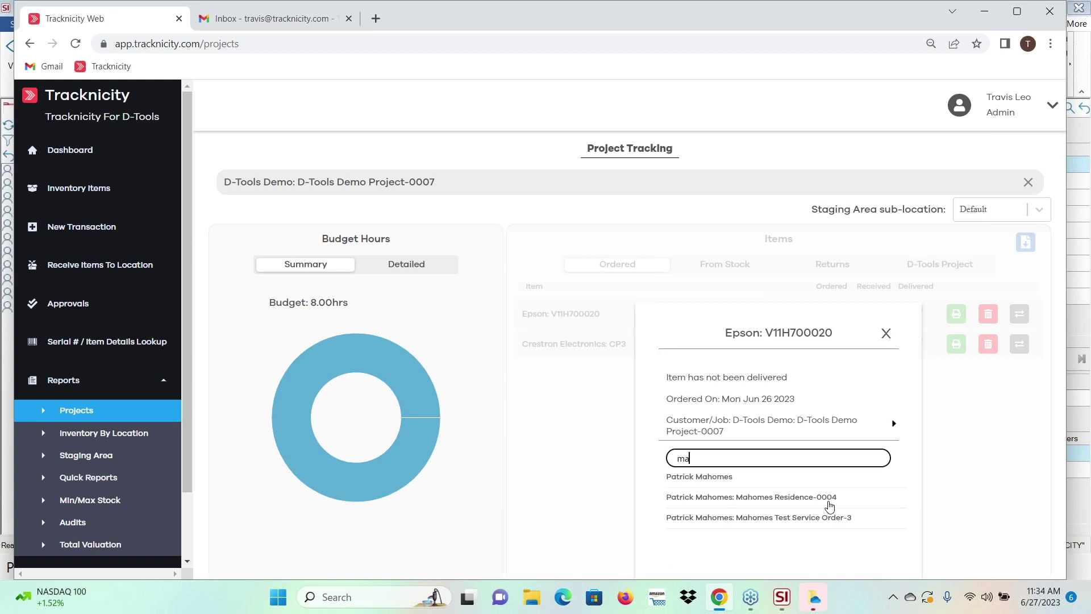
click(796, 506)
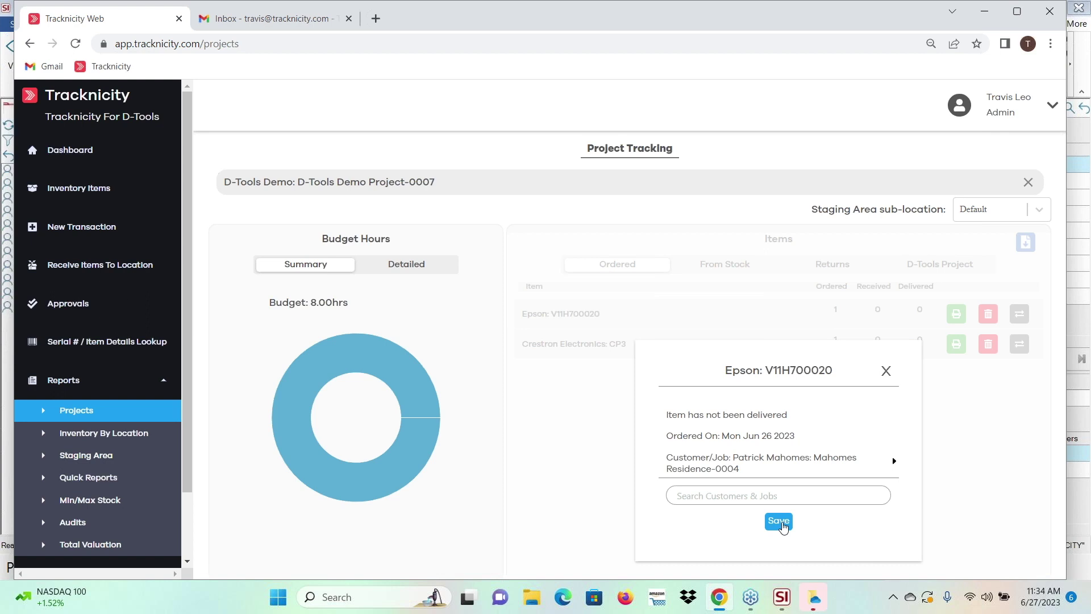
click(783, 523)
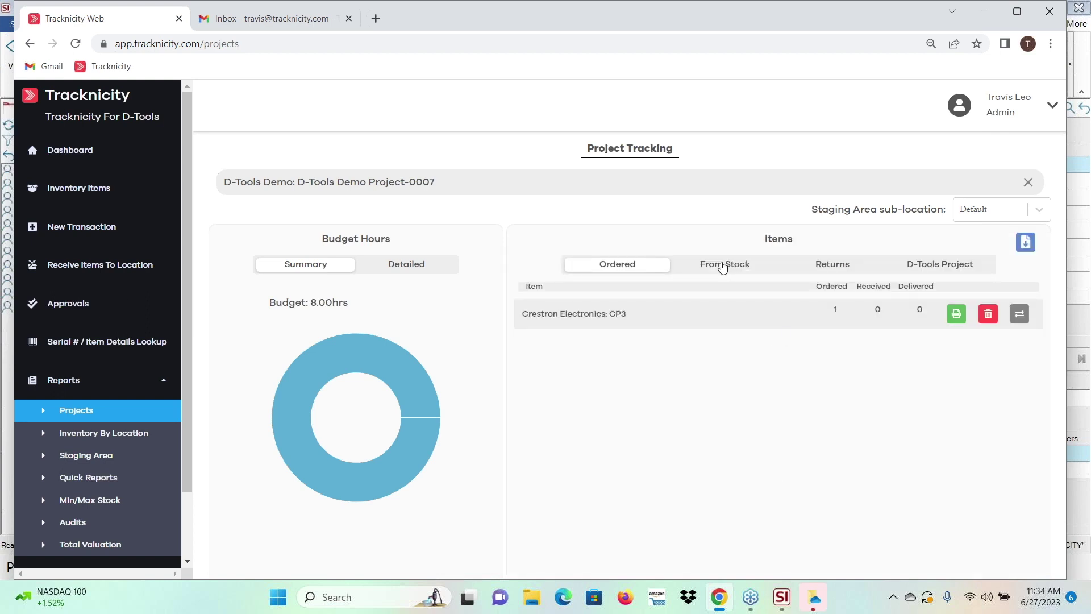
Show the project's From Stock items and preview the printable label for Arlington LV1 without printing it.
click(722, 268)
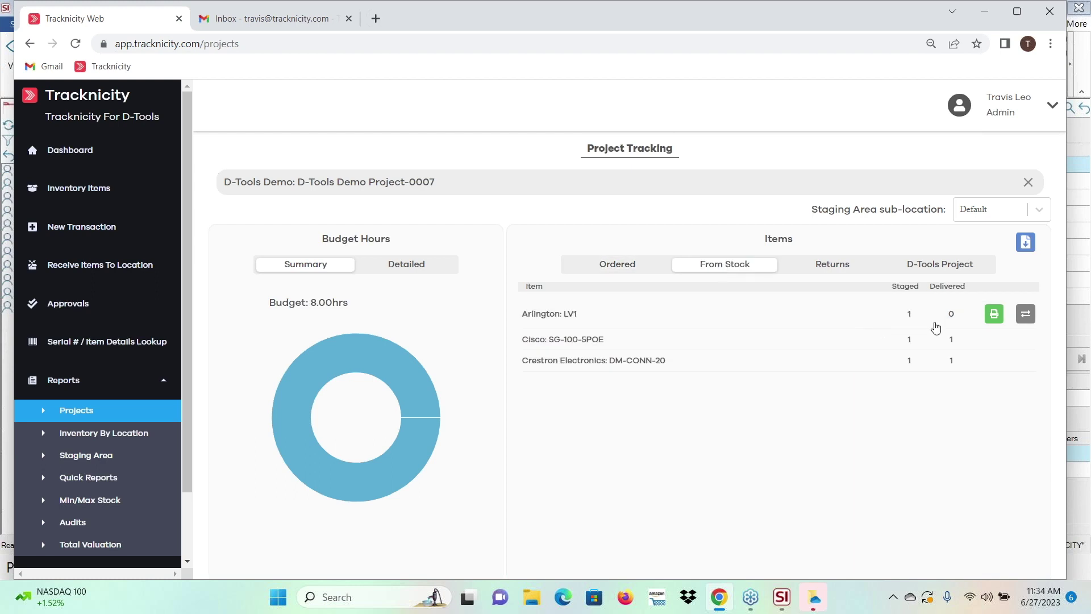
click(992, 314)
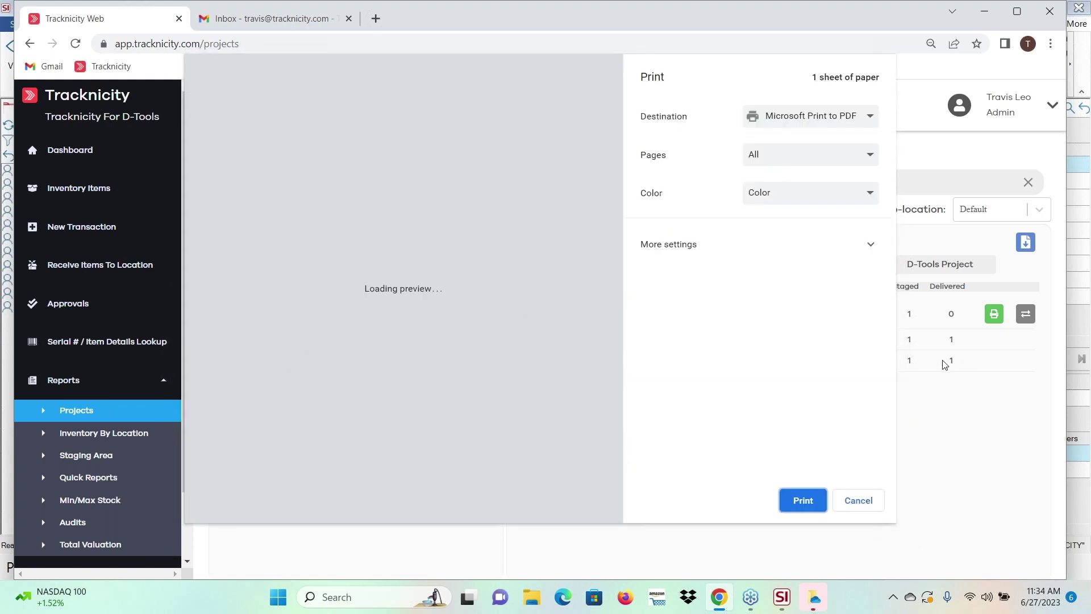
click(859, 501)
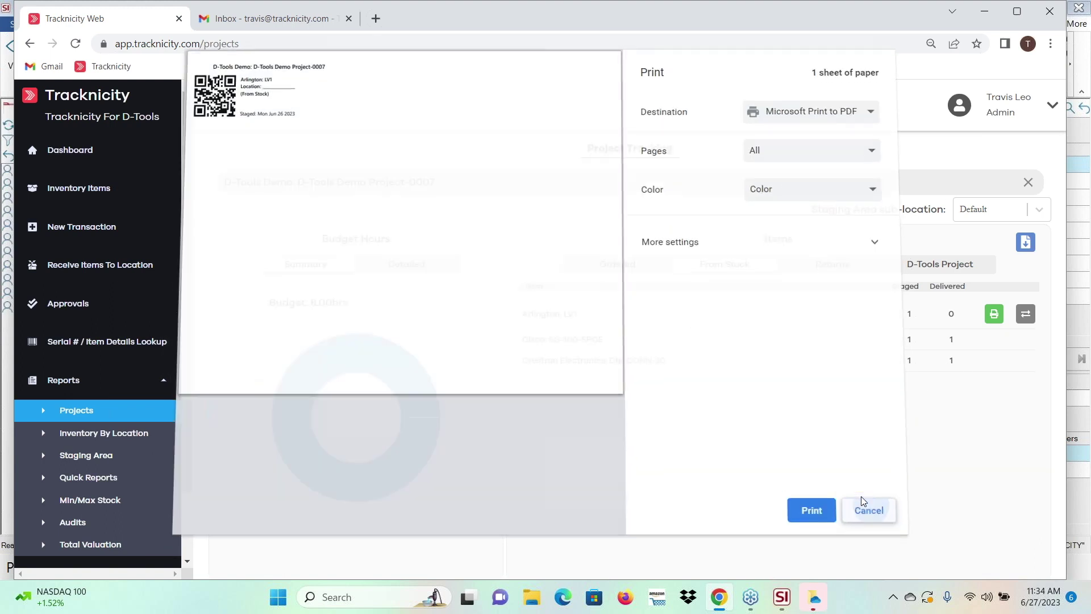
Return 1 staged Arlington LV1 from the project to Warehouse, and review the project's returned and ordered items.
click(1026, 314)
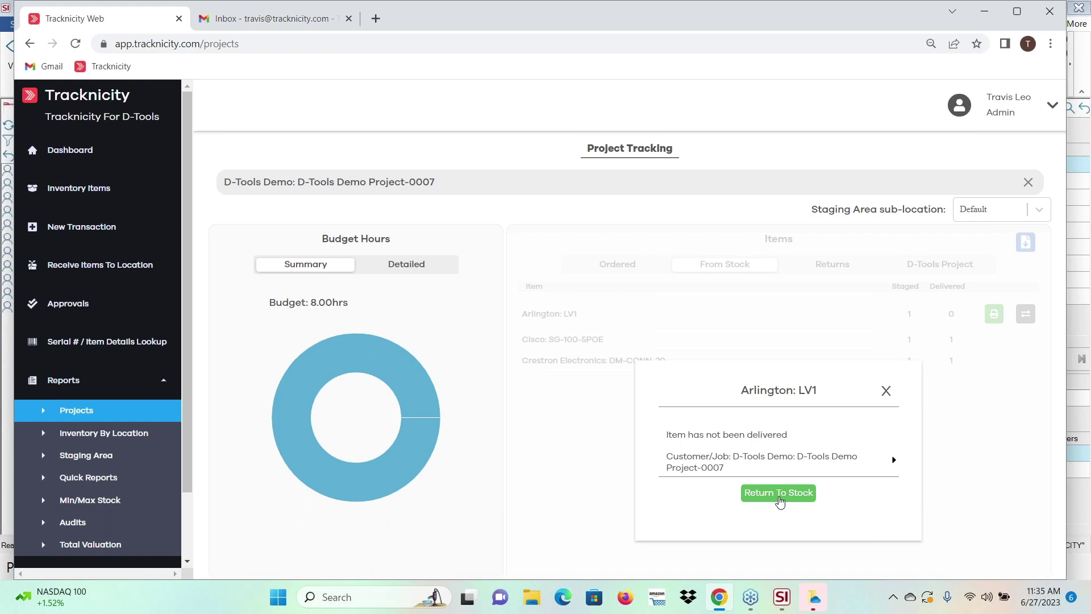
click(779, 493)
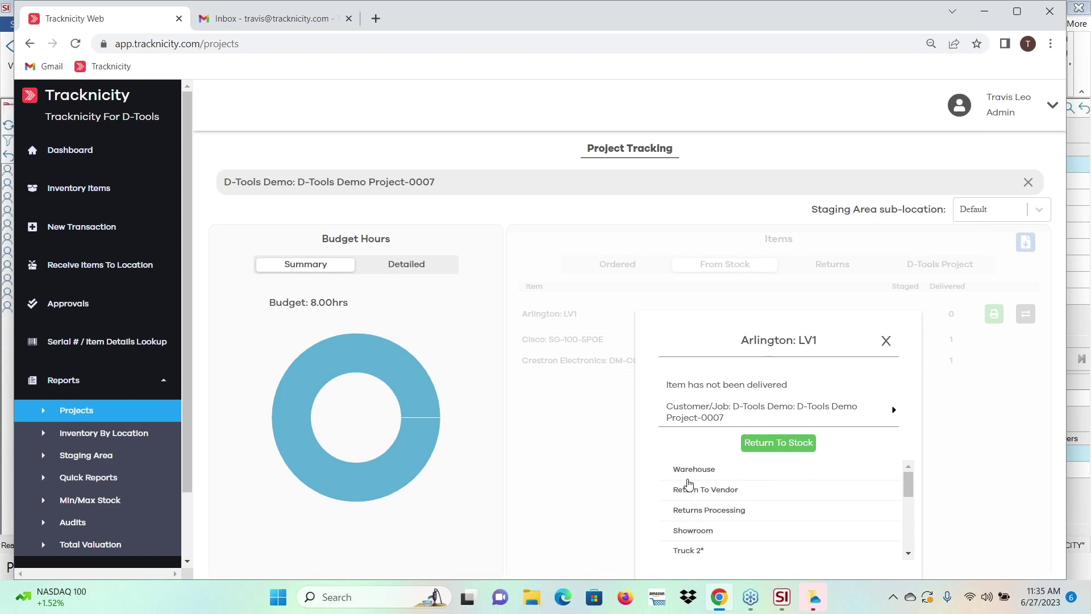
click(694, 470)
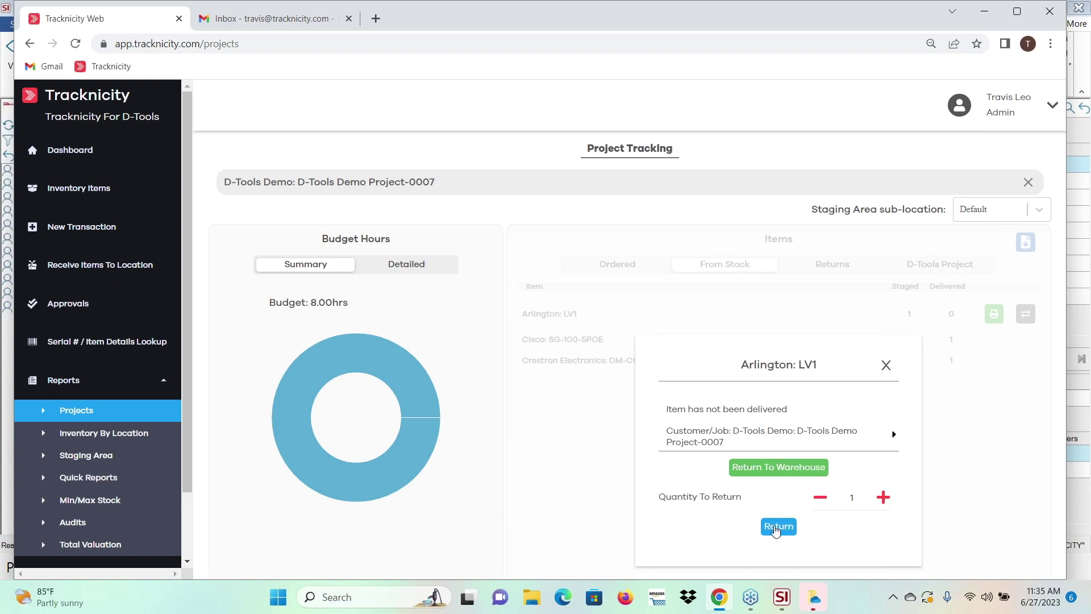
click(779, 526)
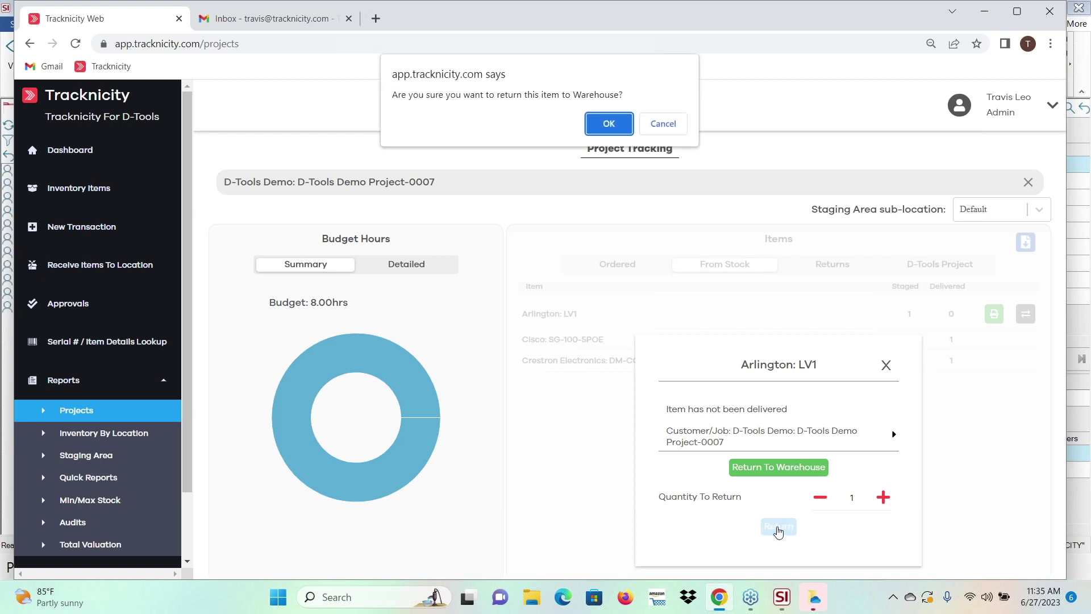
click(618, 122)
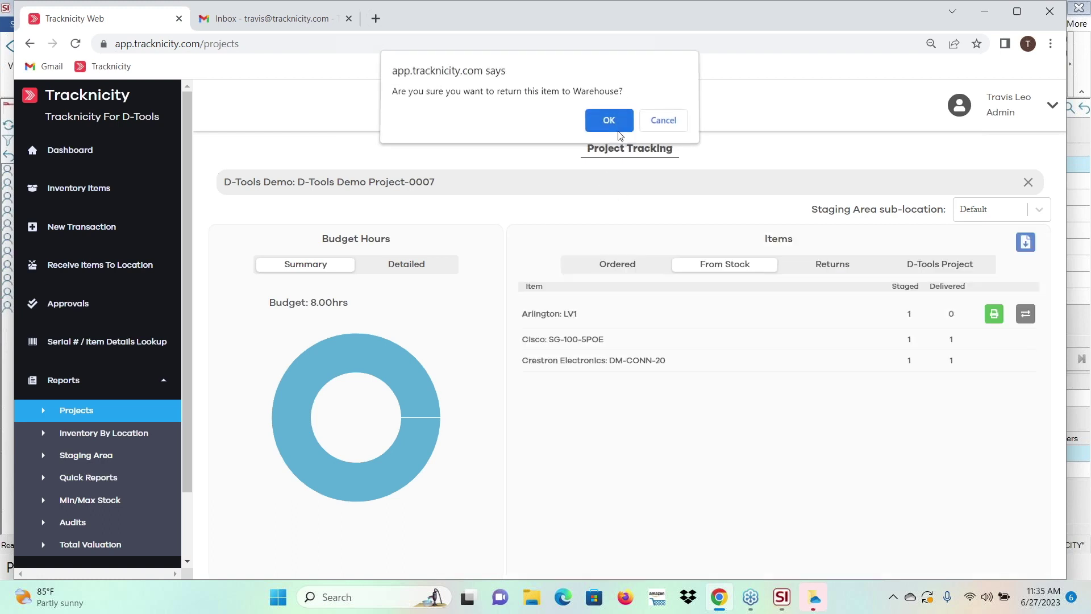
click(844, 268)
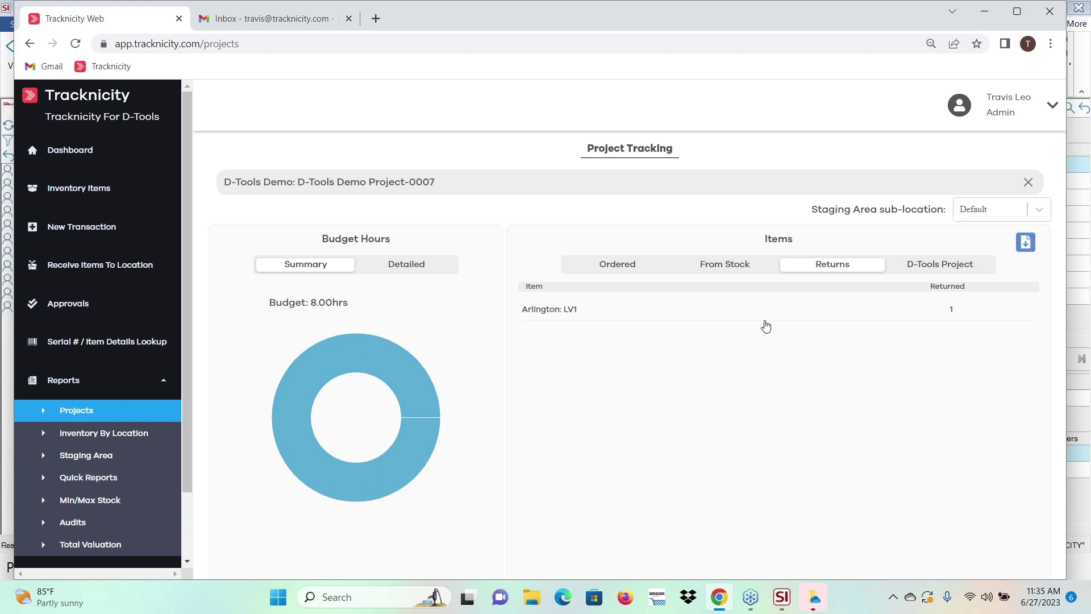
click(628, 268)
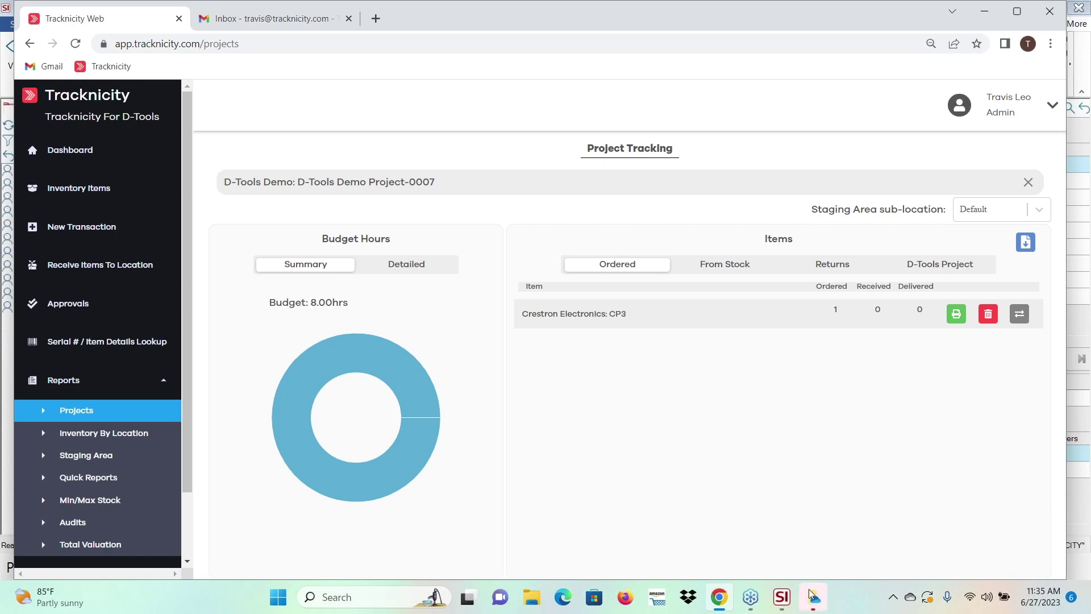
Switch to D-Tools System Integrator and discard the new purchase order without adding any project items.
click(788, 600)
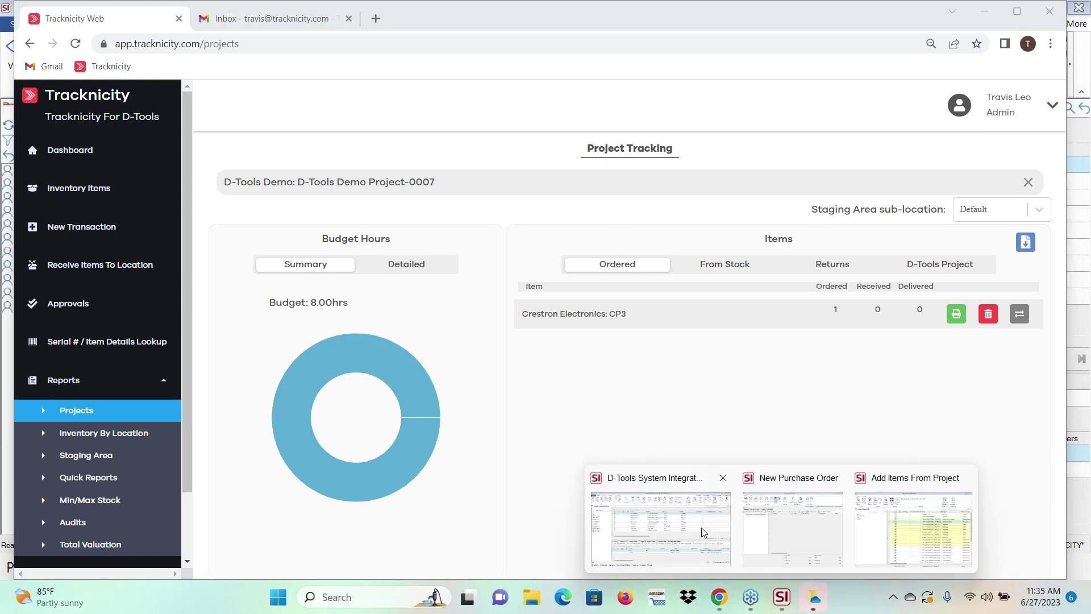
click(696, 528)
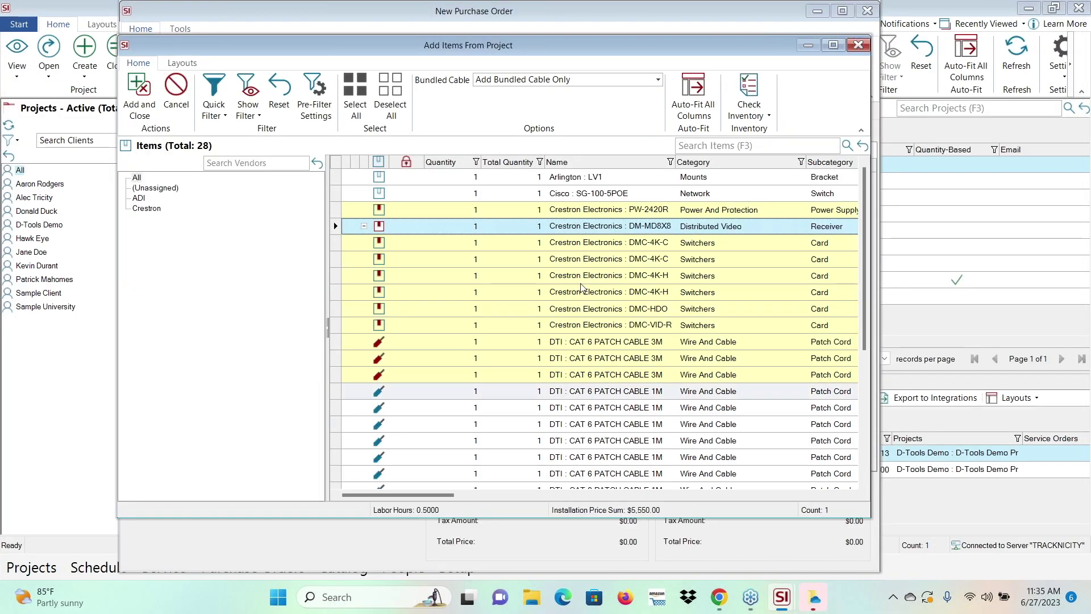
click(858, 45)
click(867, 12)
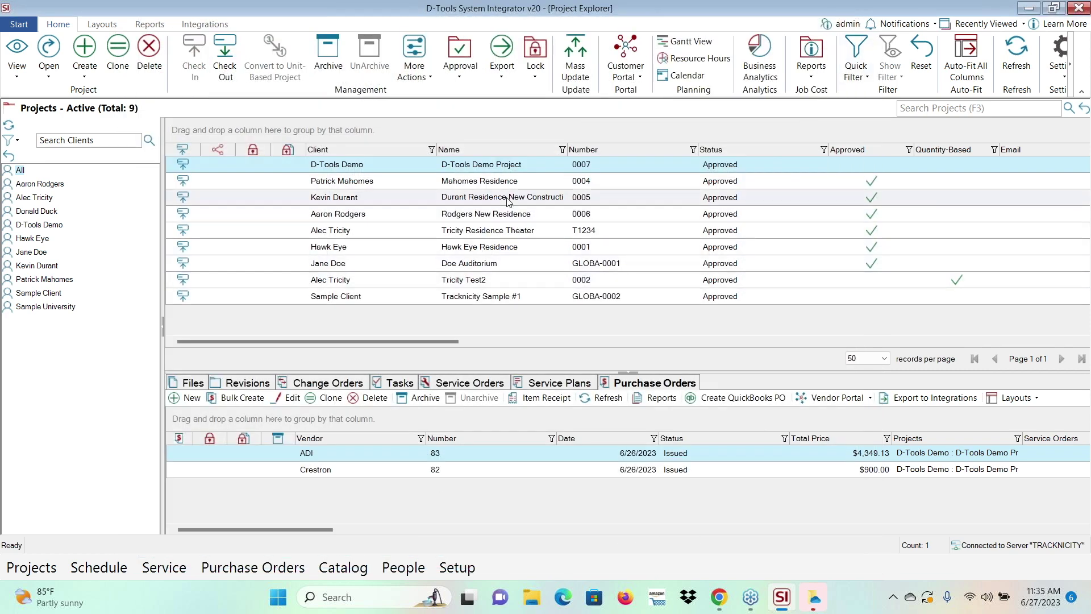
Open D-Tools Demo Project from the project list.
double_click(501, 165)
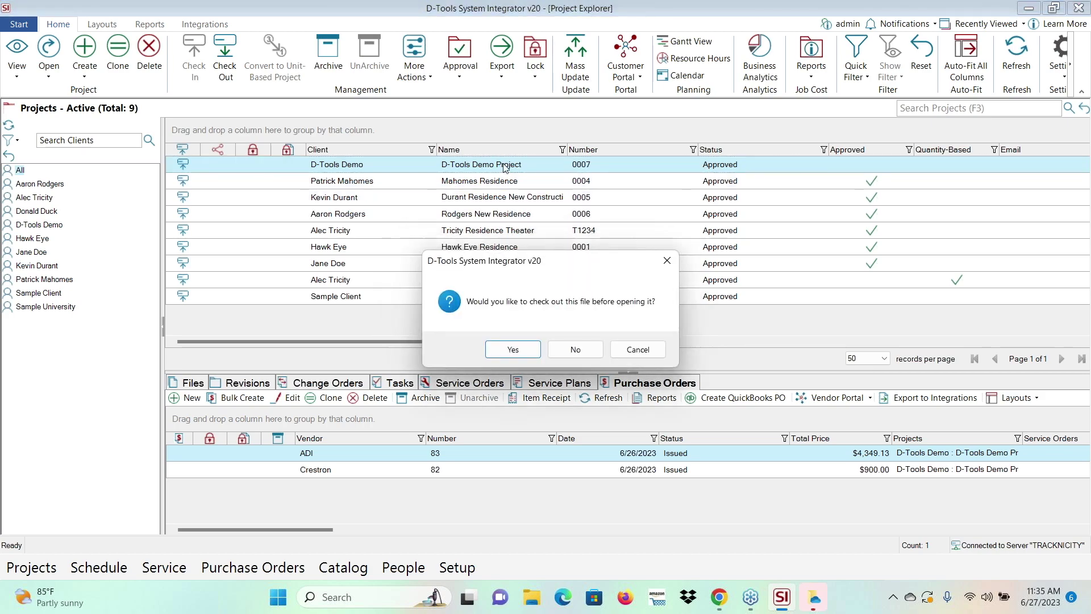